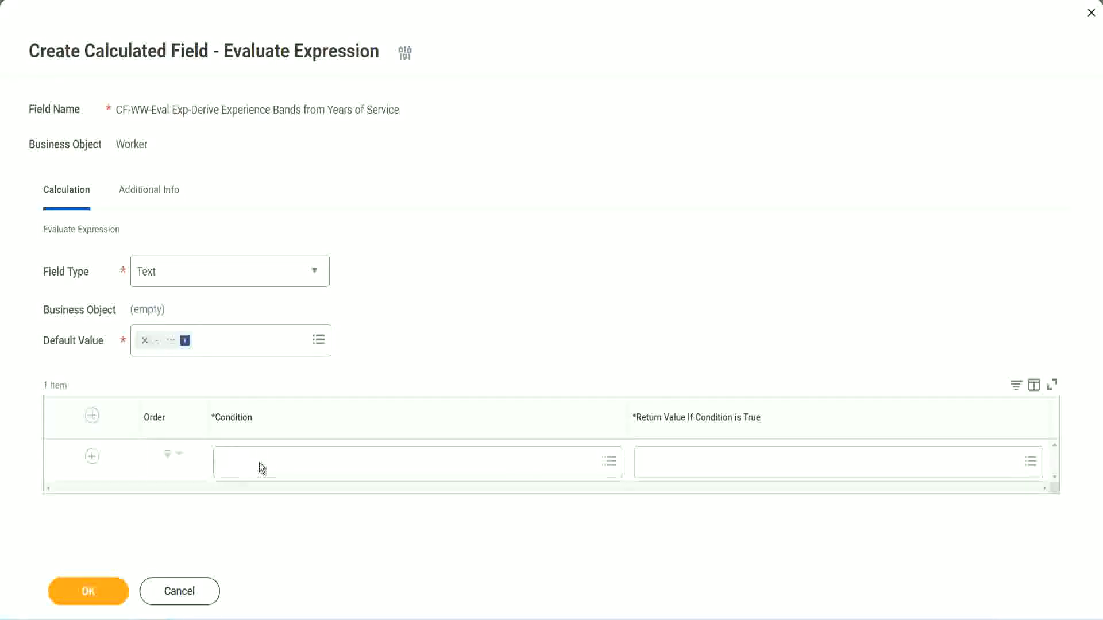
- Switch to the Notepad++ notes and copy the Field 1 name, CF-WW-TF-Length of Service between 0 and 7 years
click(260, 463)
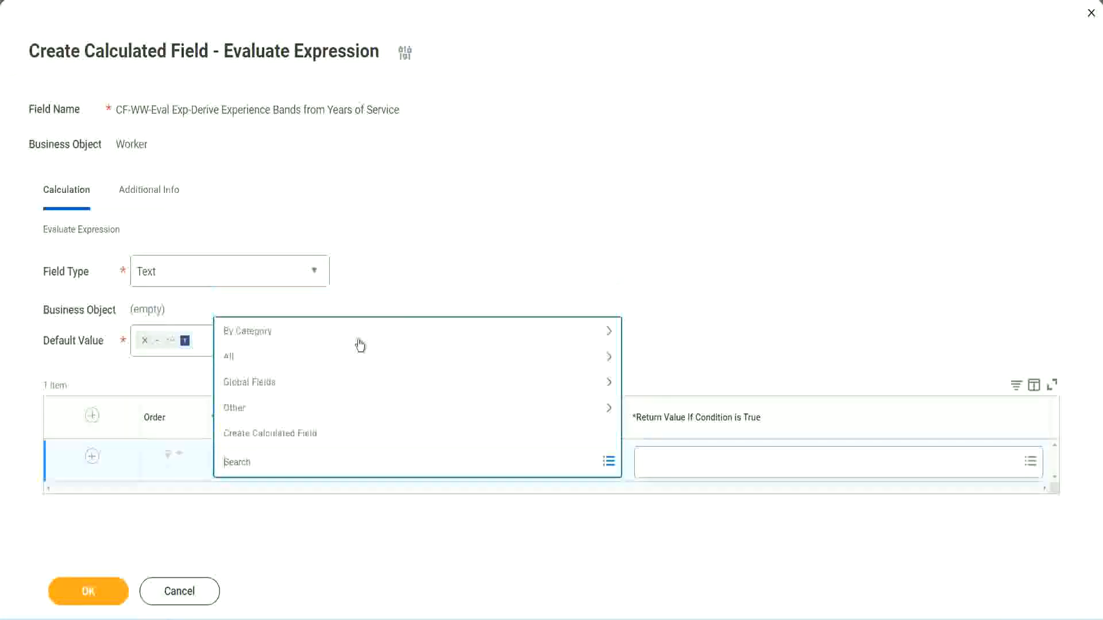
click(421, 256)
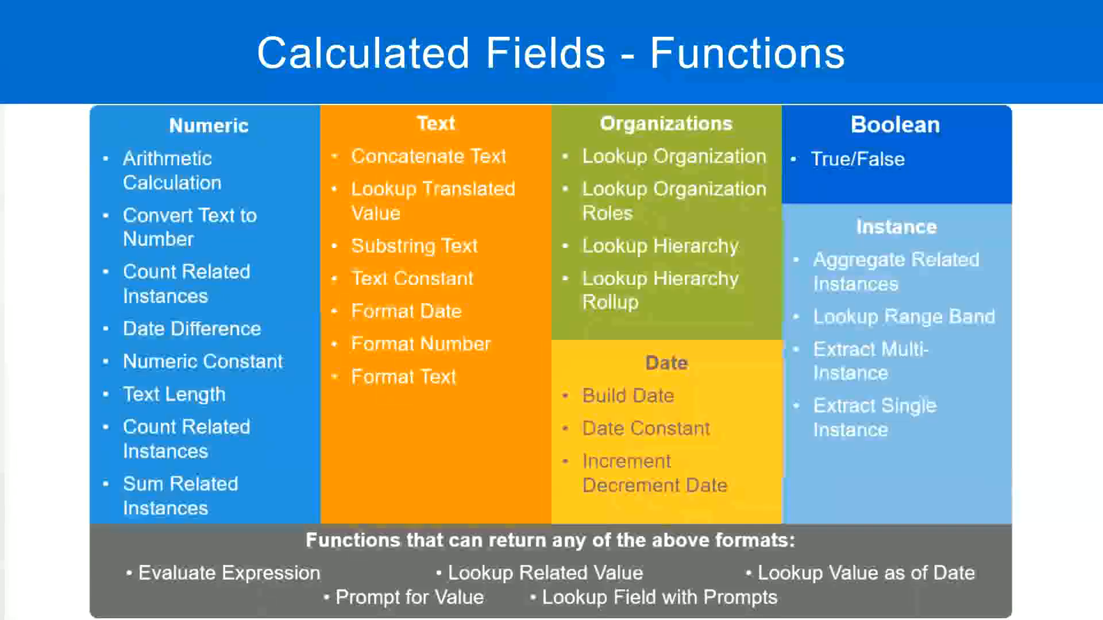
key(alt+Tab)
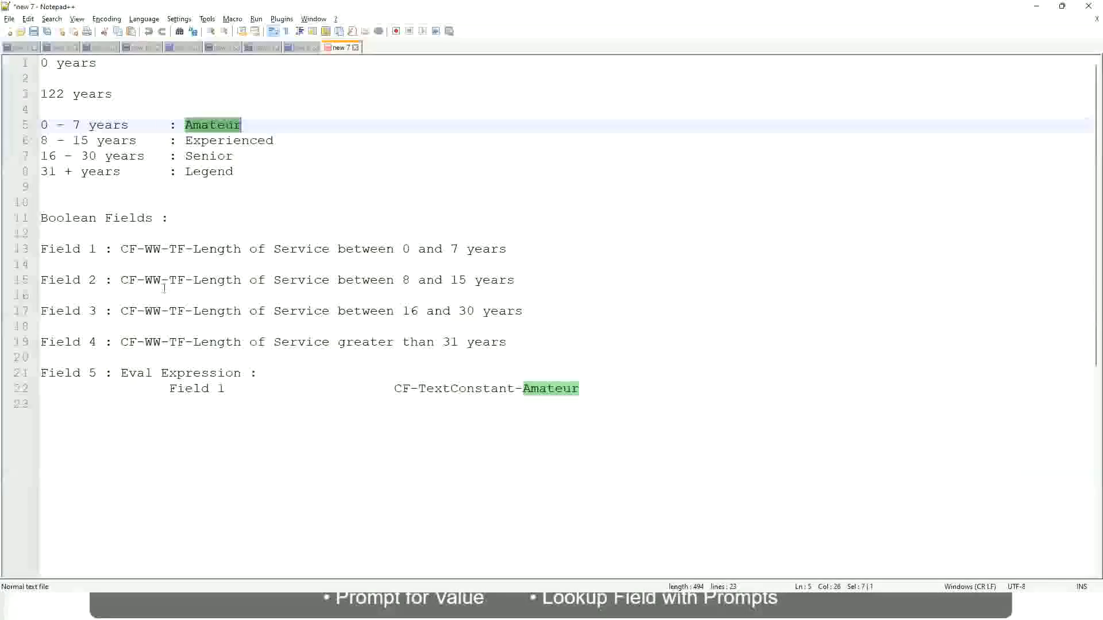
double_click(124, 250)
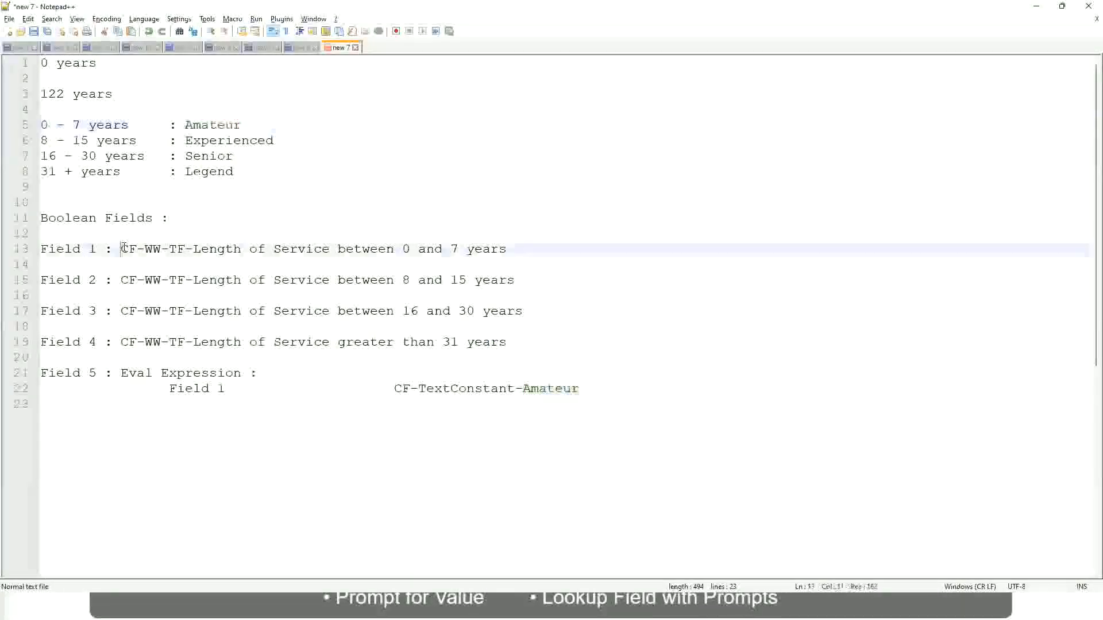
drag(190, 251, 508, 253)
key(ctrl+c)
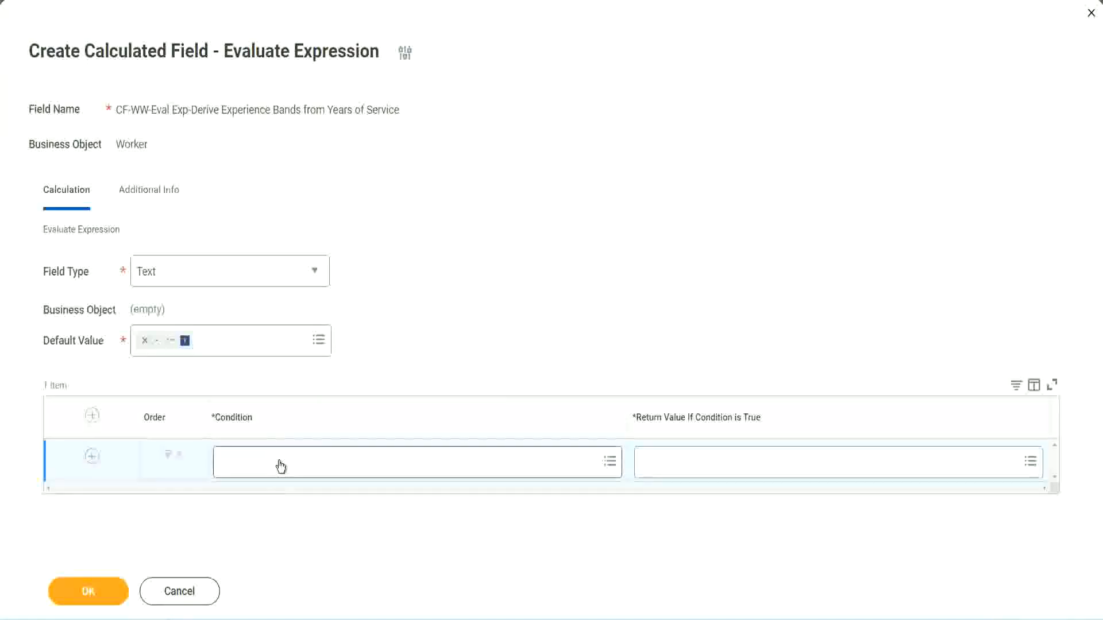
- Set the first row's condition to CF-WW-TF-Length of Service between 0 and 7 years in the Evaluate Expression field
click(280, 467)
key(ctrl+v)
key(Return)
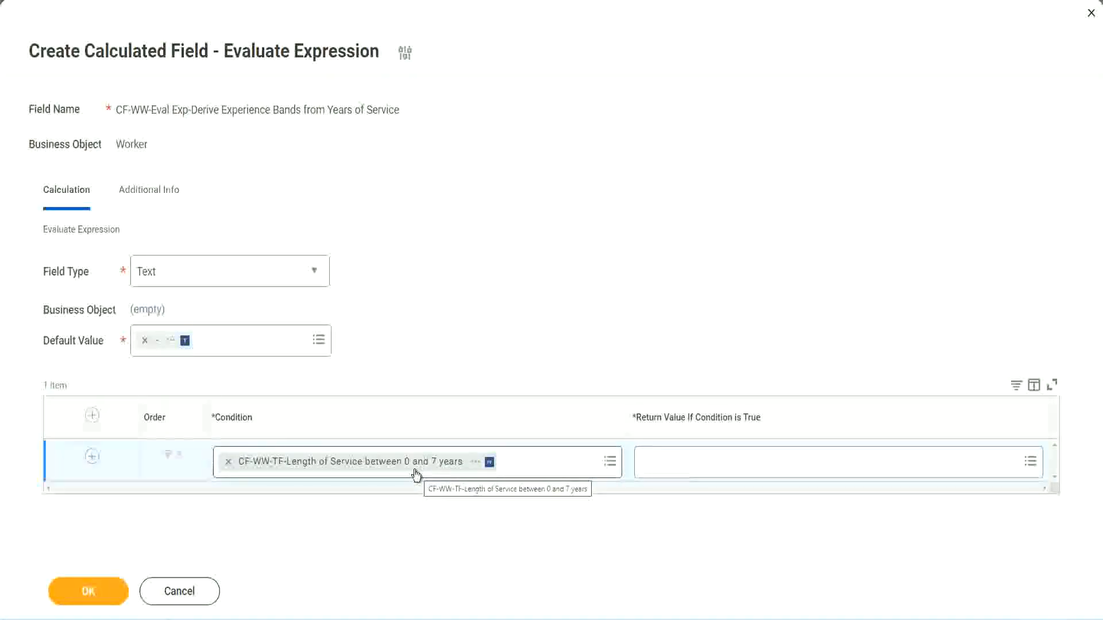
click(717, 471)
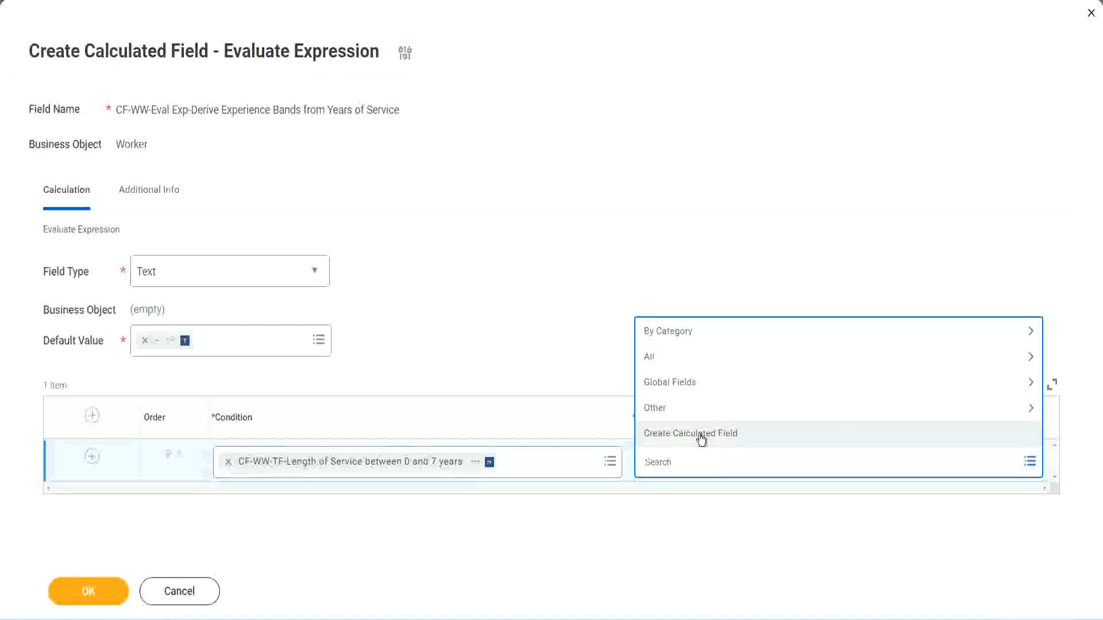
click(640, 285)
click(665, 466)
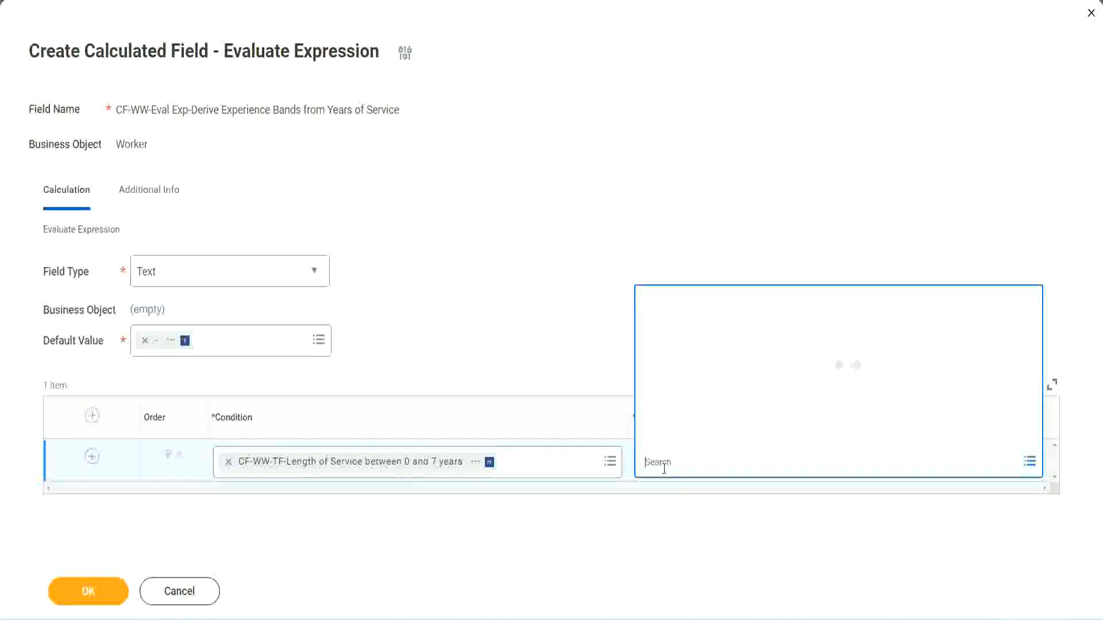
text(Amaterue)
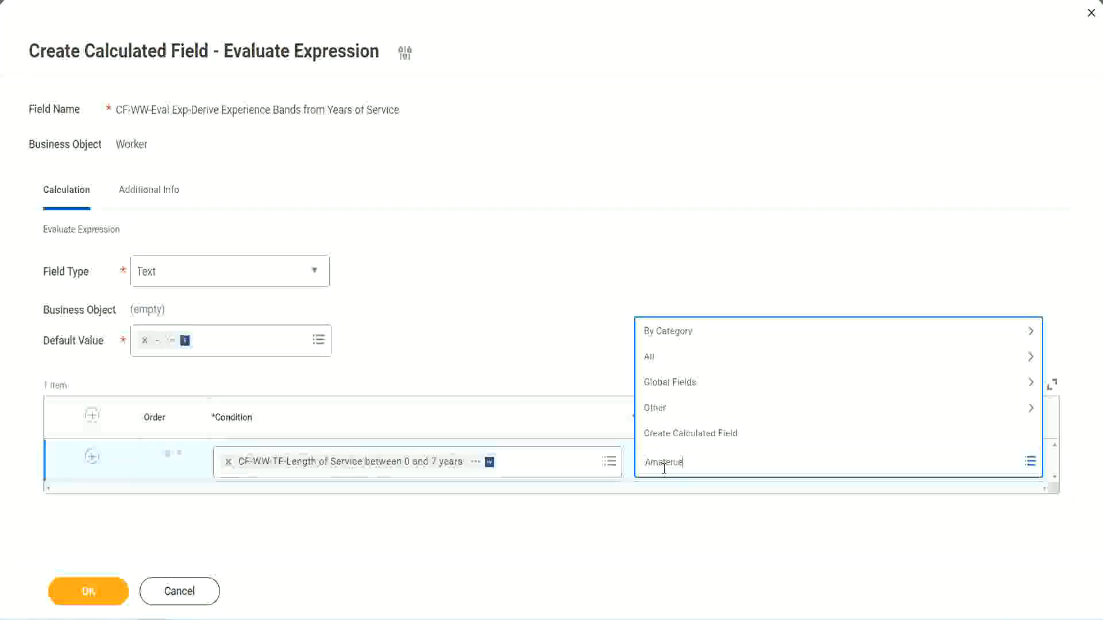
click(556, 333)
click(695, 474)
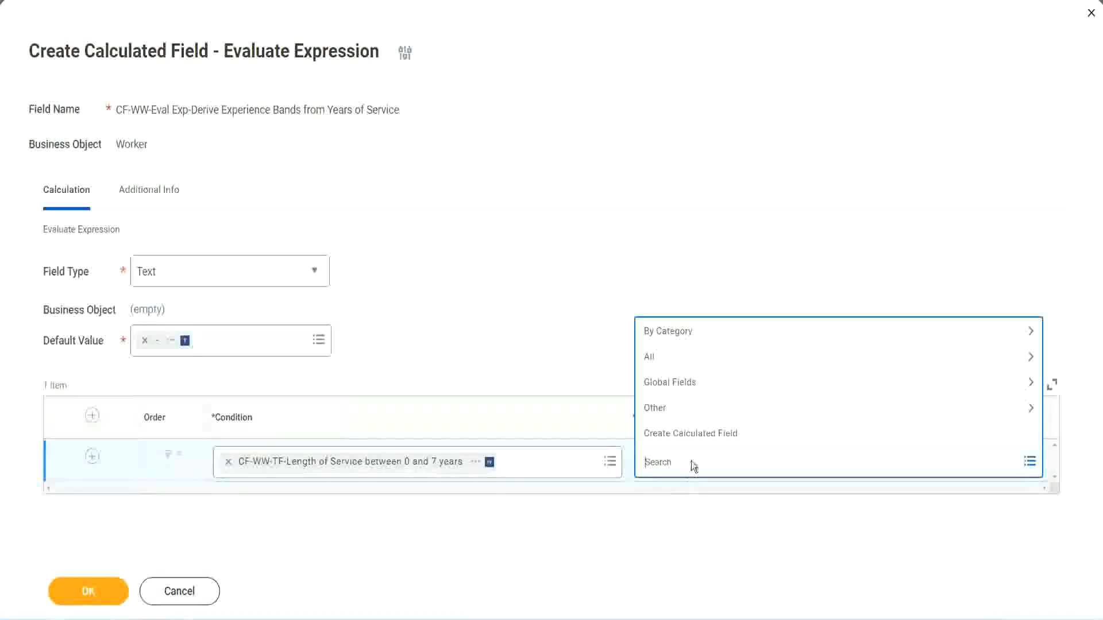
click(557, 339)
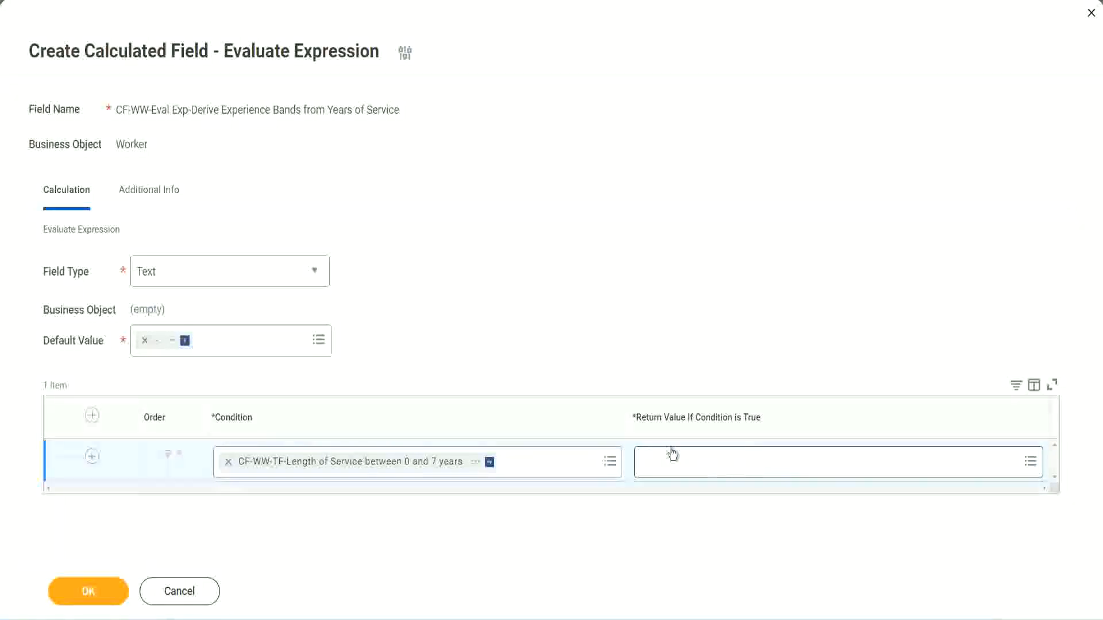
- Start a new calculated field for the first row's return value and name it CF-WW-TC-Amateur
click(714, 461)
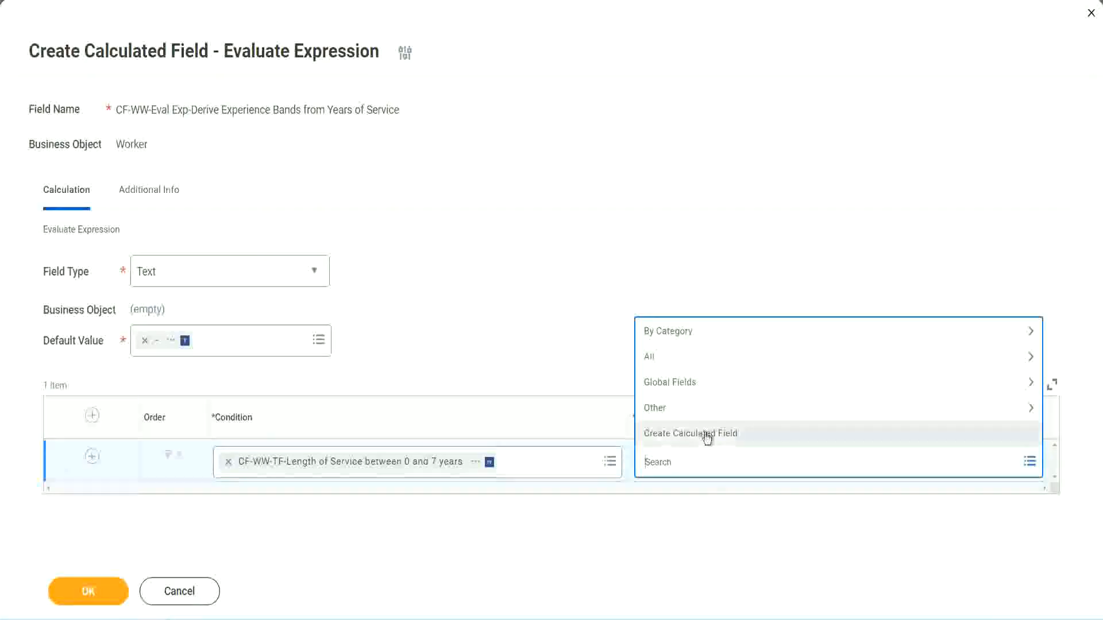
click(707, 437)
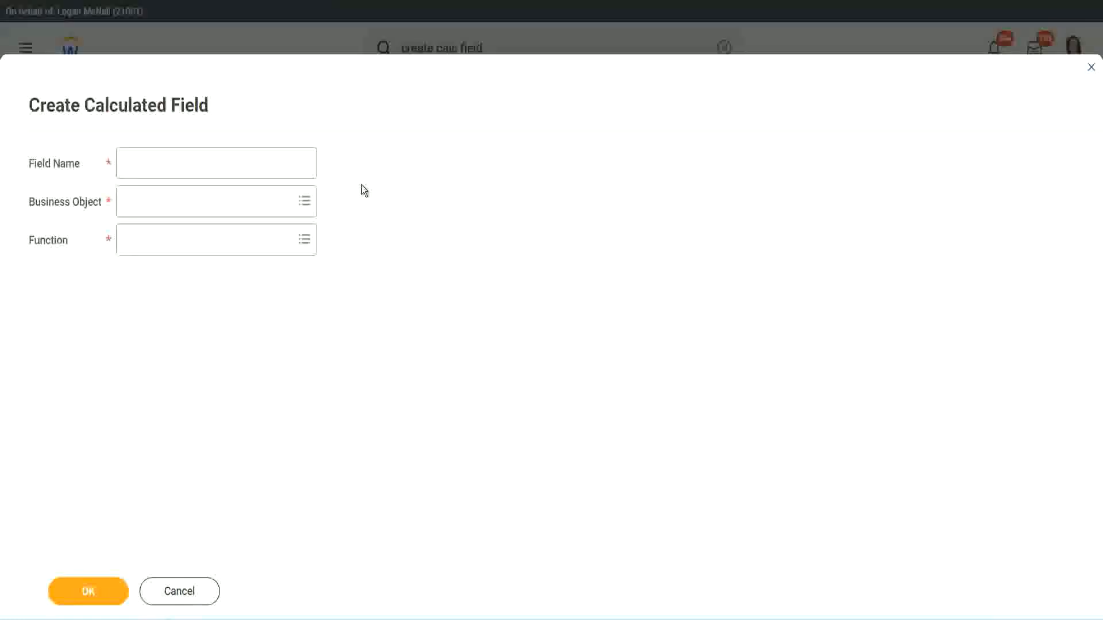
click(131, 164)
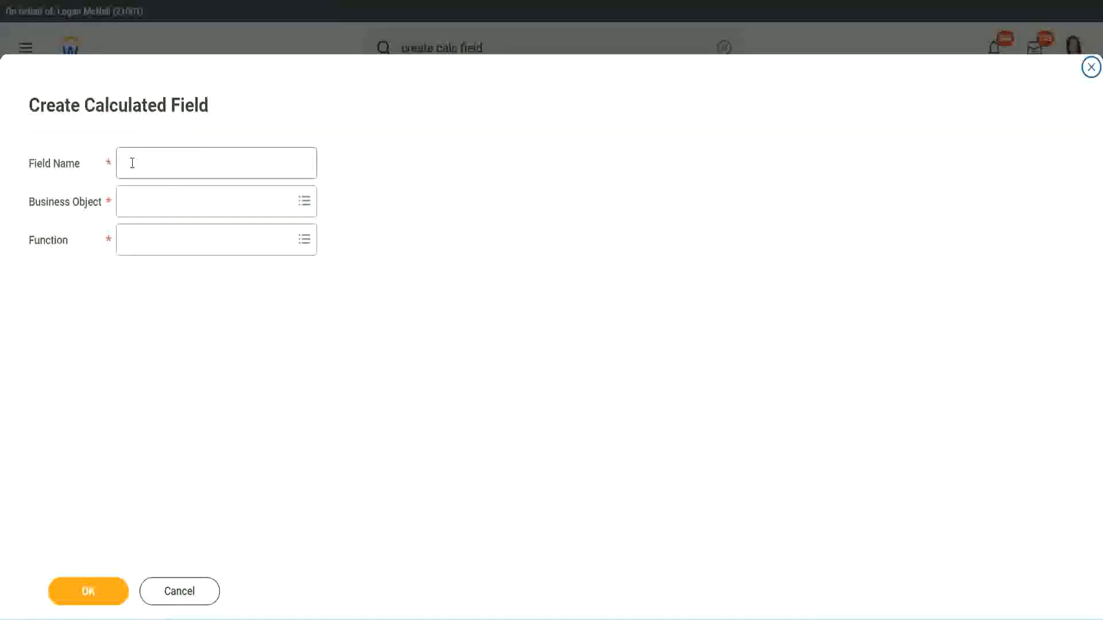
text(CF)
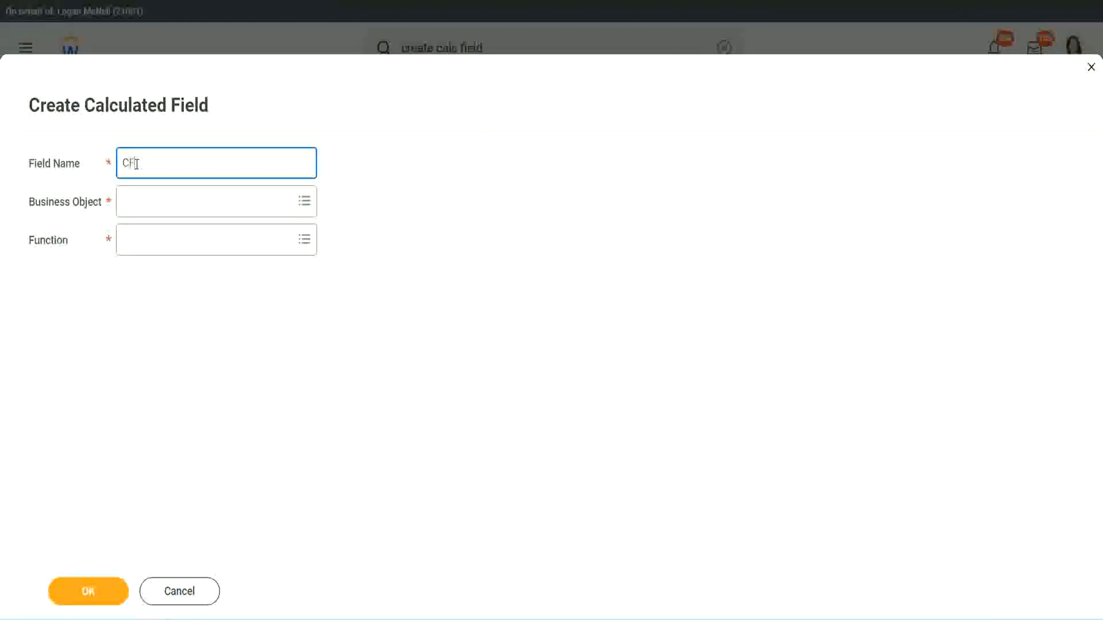
text(_TC)
text(-Am)
text(ateur)
click(136, 162)
text(WW-)
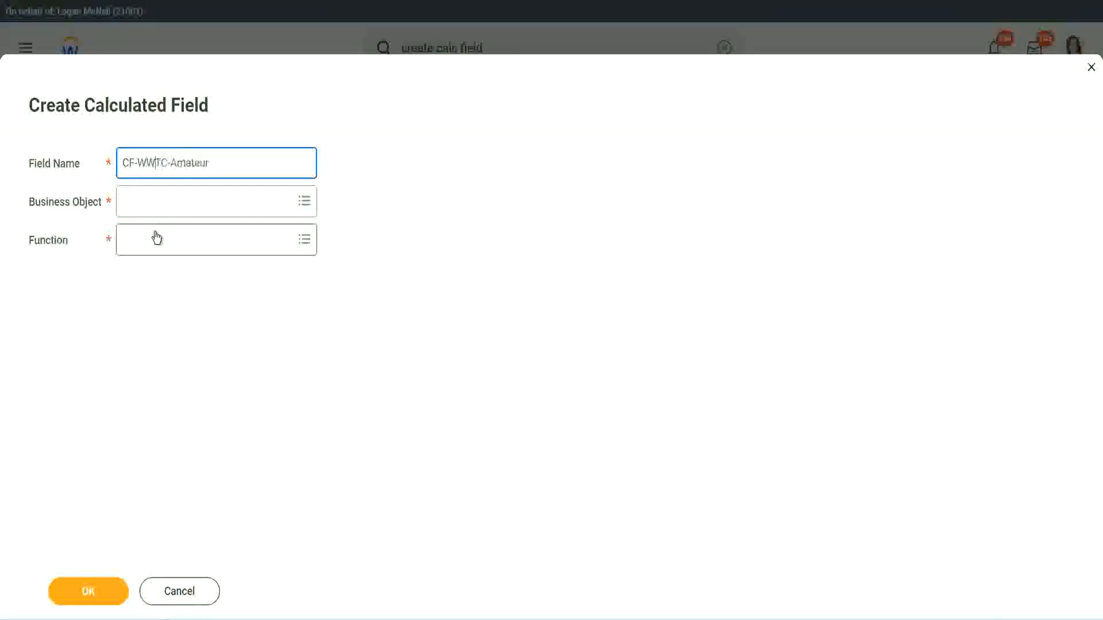
- Set the new calculated field's business object to Global
click(155, 205)
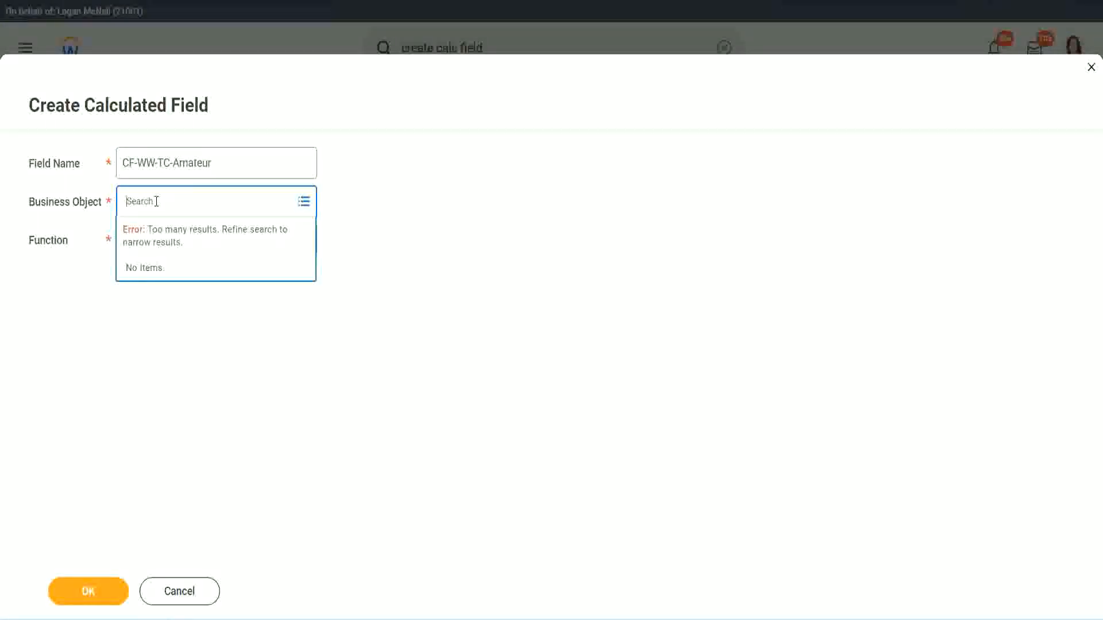
text(worker)
key(BackSpace)
key(BackSpace)
text(global)
key(Return)
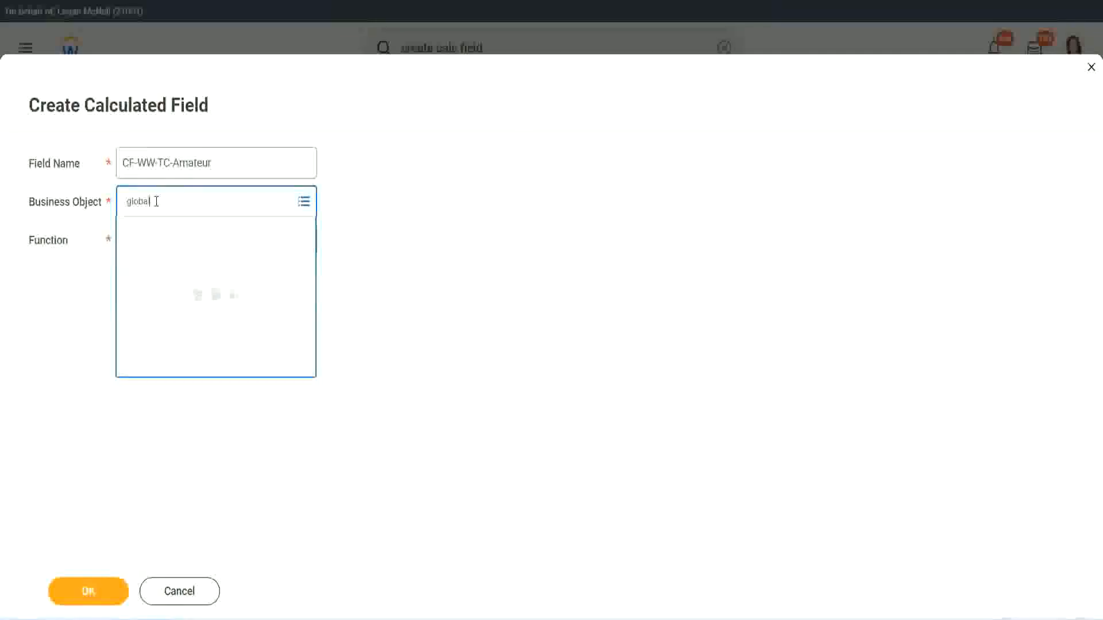
click(173, 274)
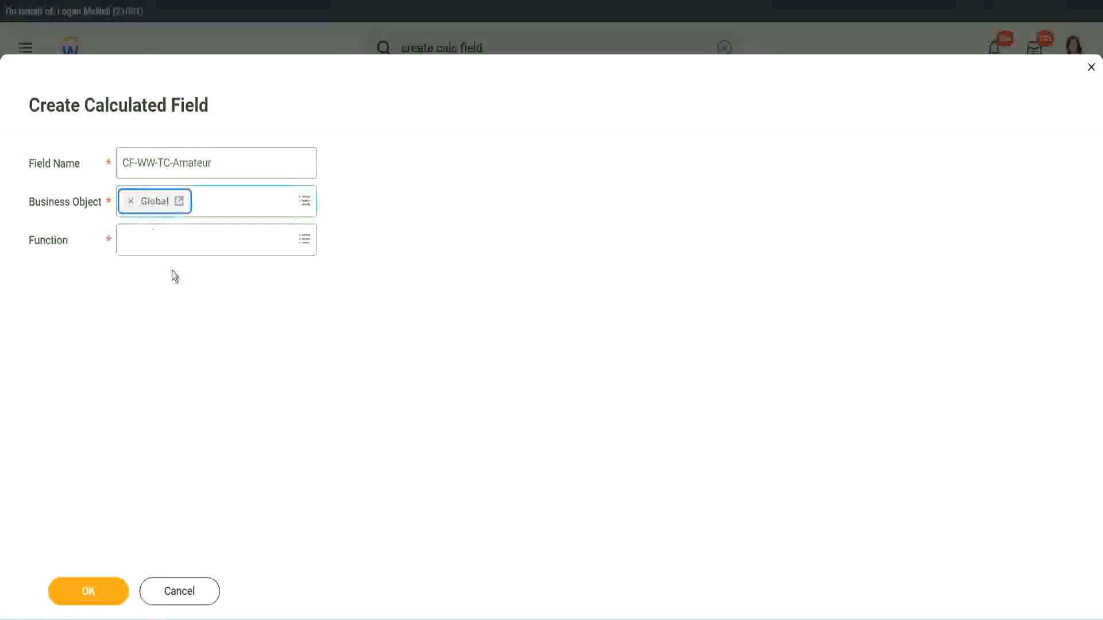
drag(216, 163, 203, 163)
key(ctrl+a)
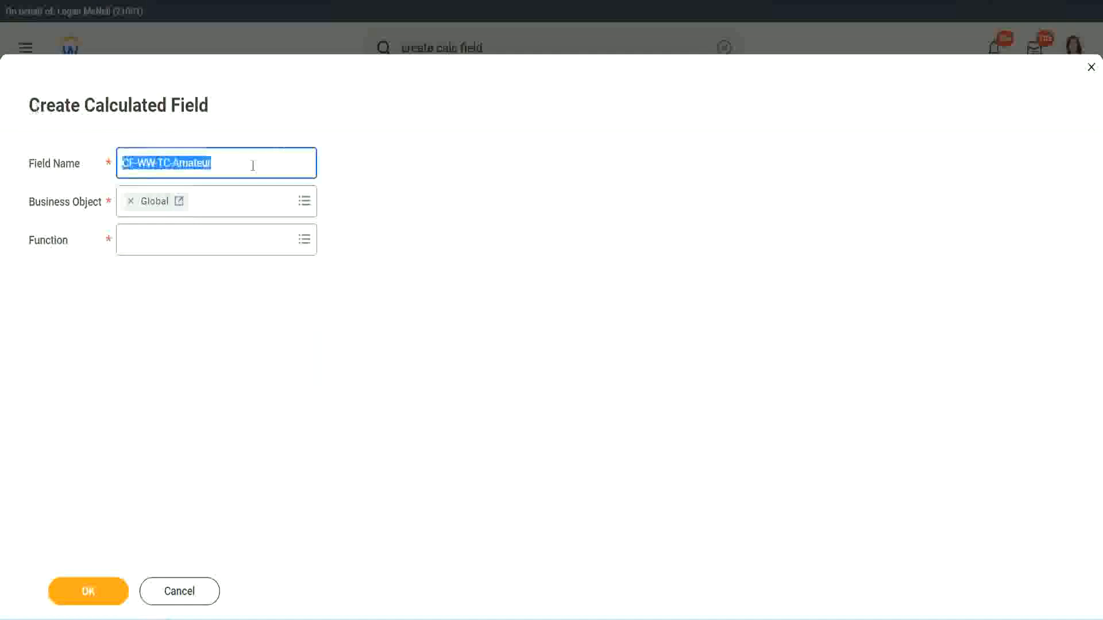
click(239, 166)
double_click(218, 161)
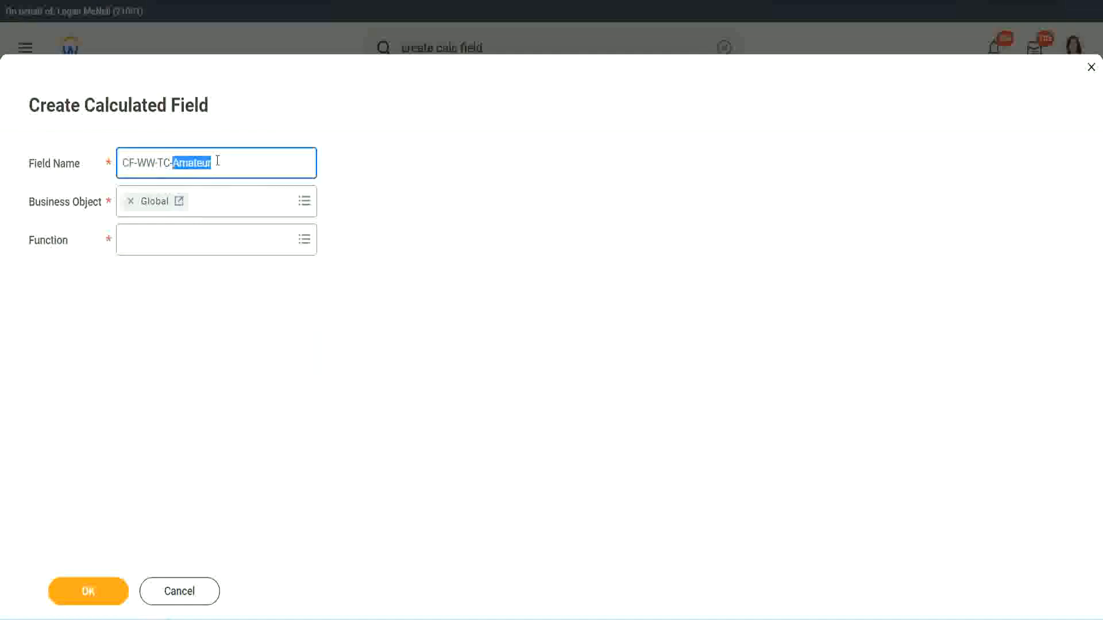
click(228, 162)
double_click(206, 164)
- Choose Text Constant as the function of CF-WW-TC-Amateur and continue to its definition
click(154, 238)
text(text const)
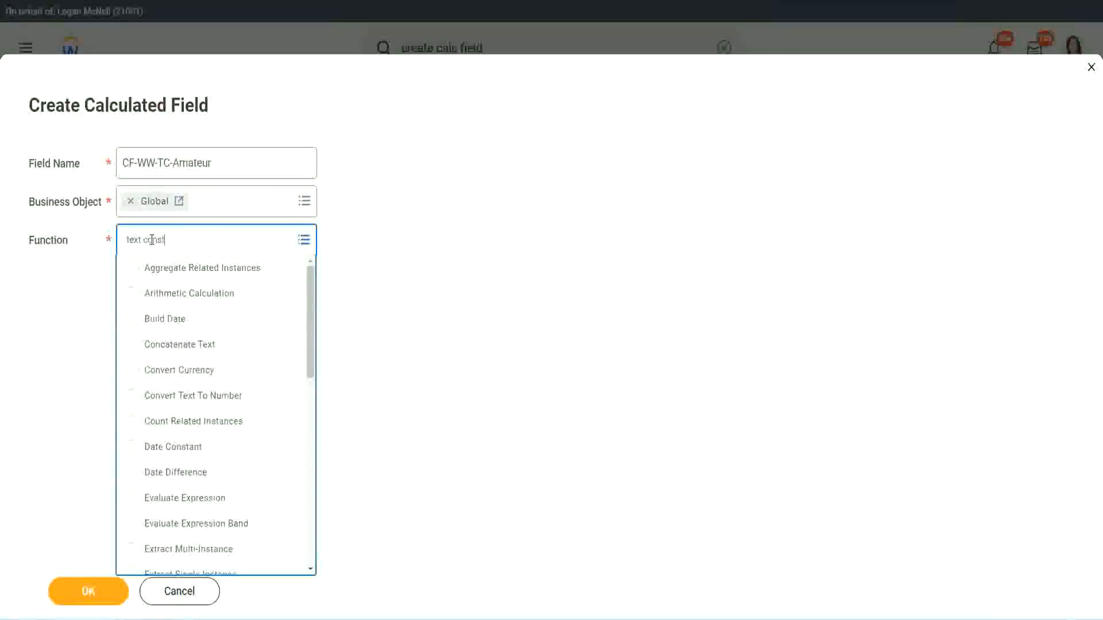
key(Return)
click(92, 602)
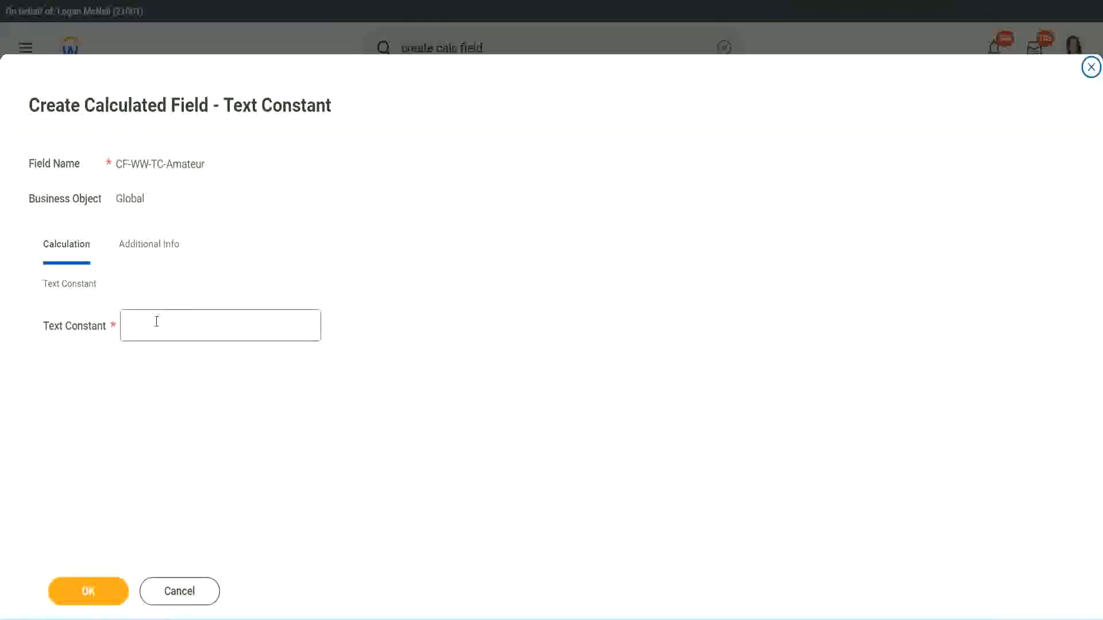
- Save the field with the text constant Amateur and copy the field's name from the first row's return value
click(178, 323)
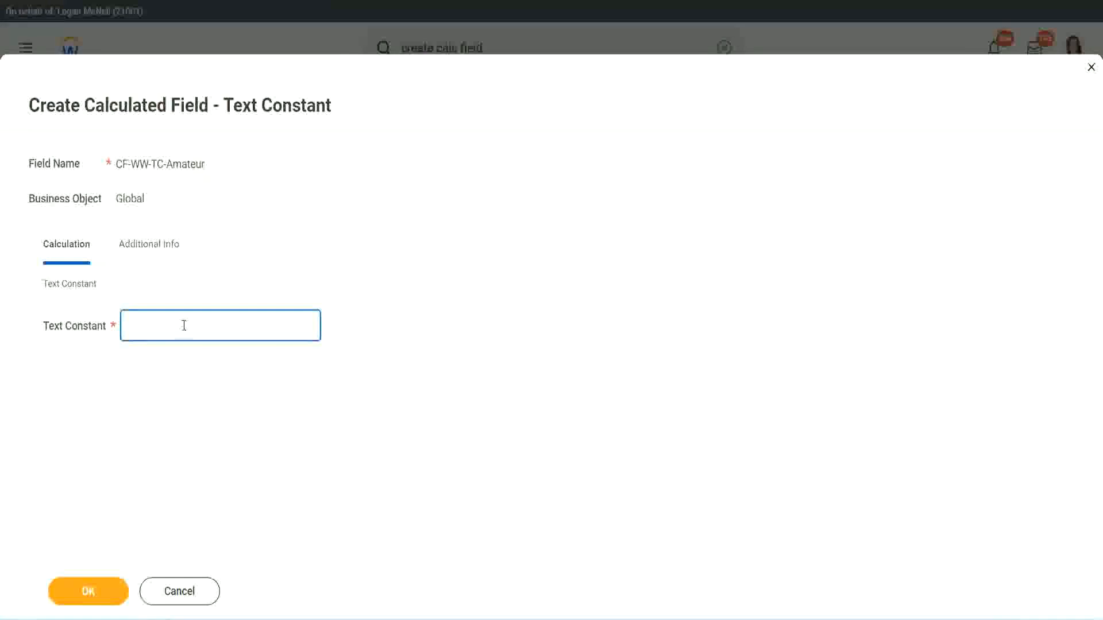
text(Amateur)
click(85, 593)
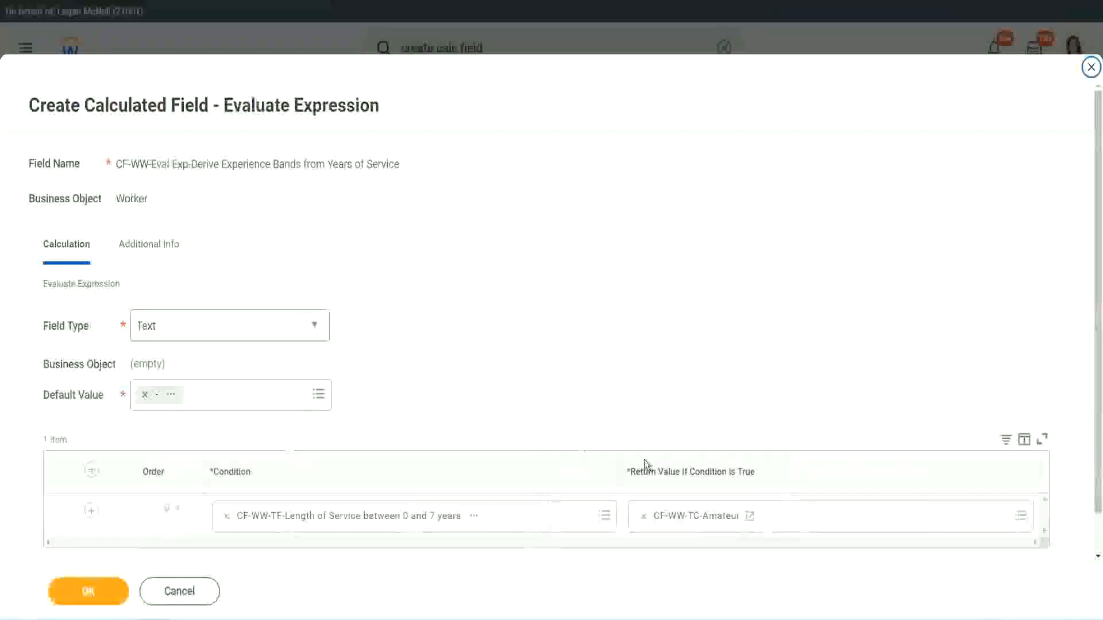
right_click(685, 521)
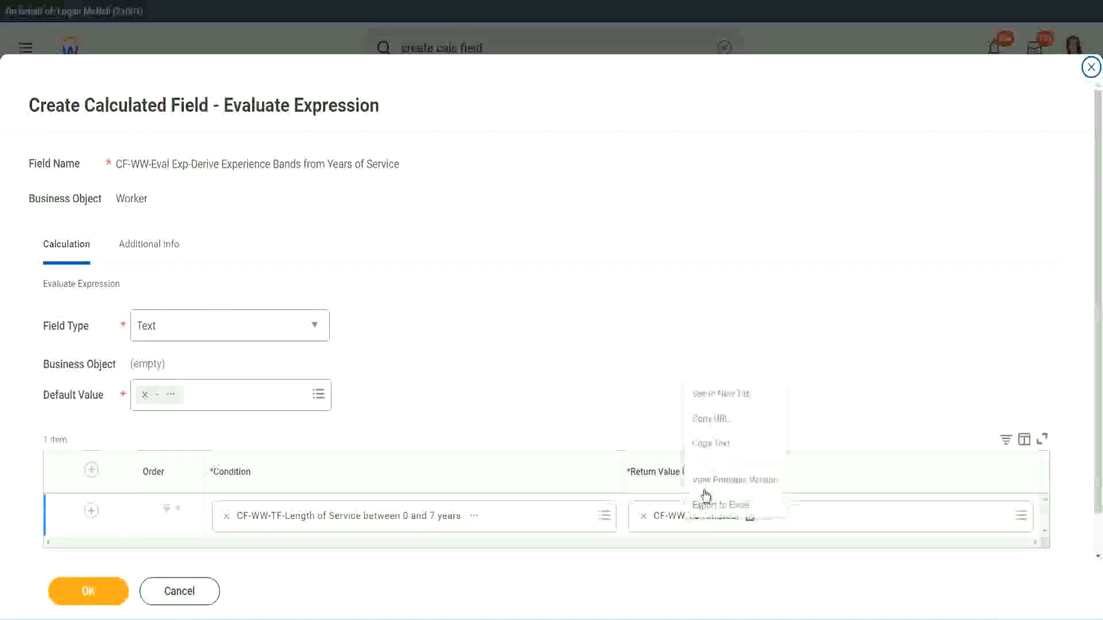
click(721, 444)
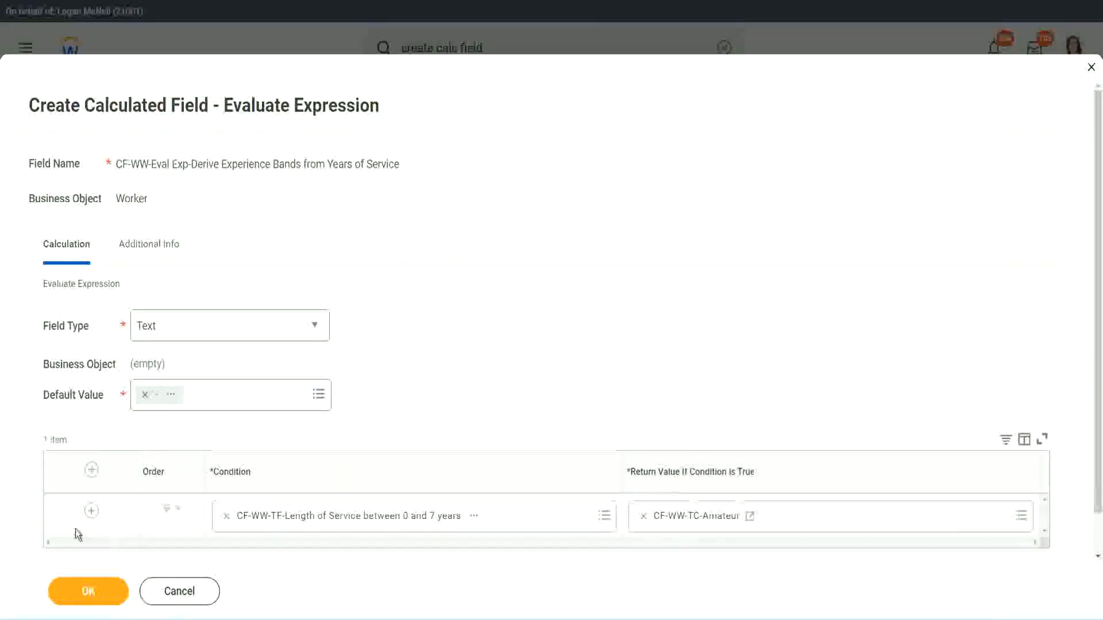
- Add three condition rows and set the second row's condition to CF-WW-TF-Length of Service between 8 and 15 years
click(89, 514)
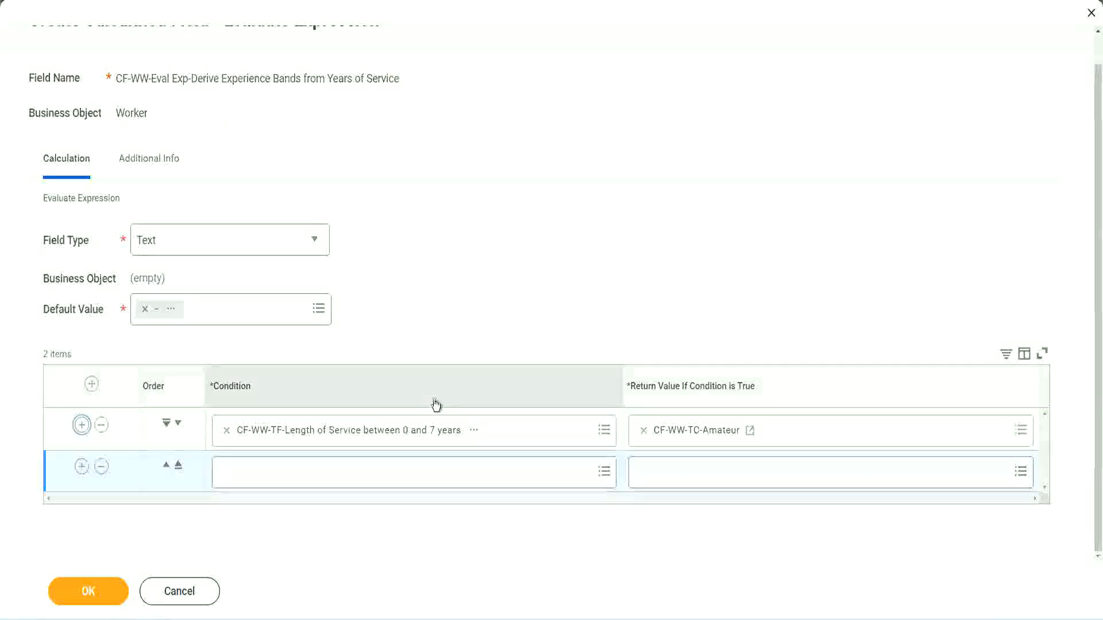
click(82, 469)
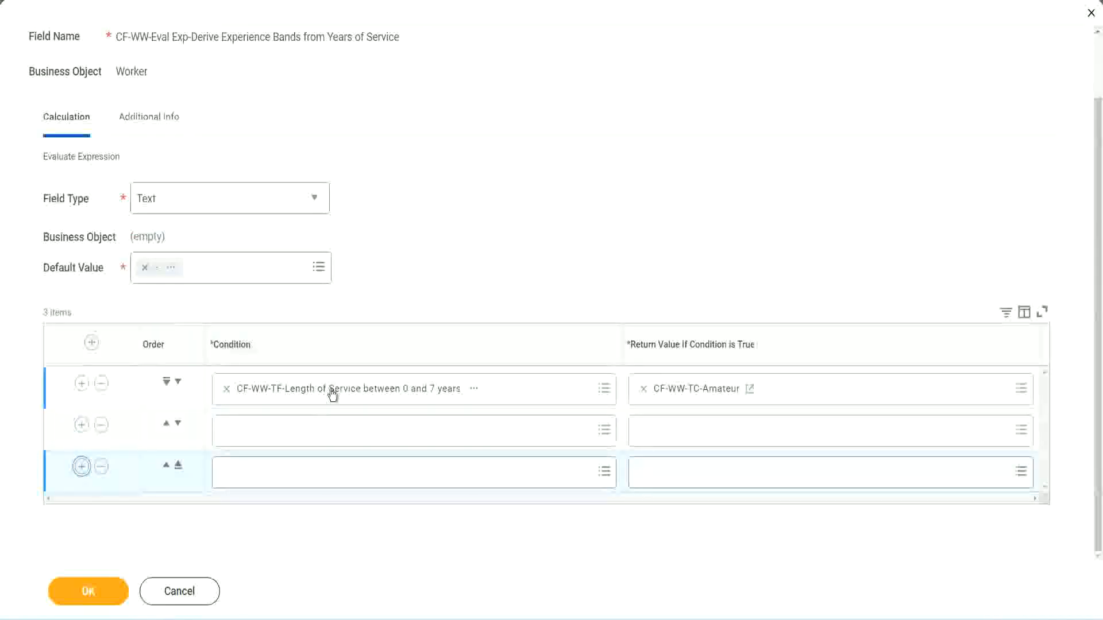
click(272, 434)
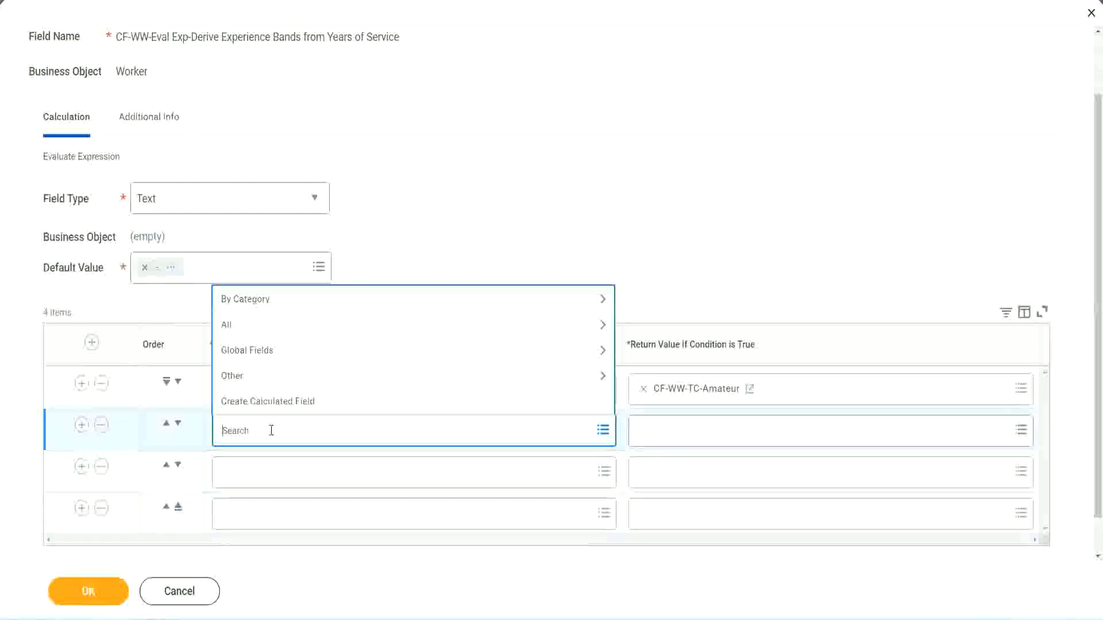
text(cf-ww)
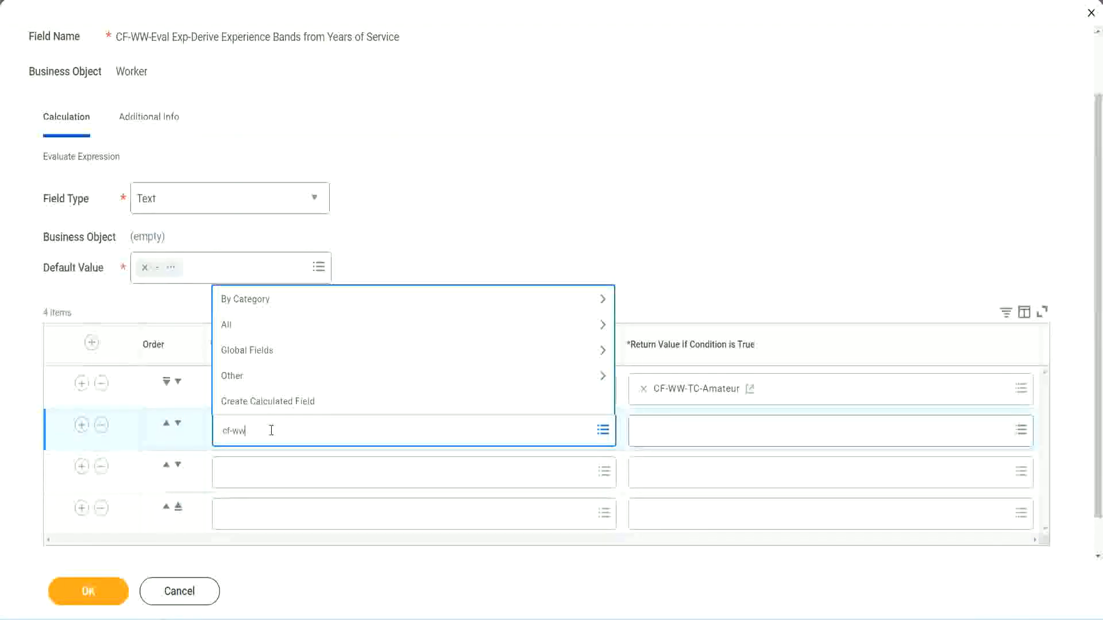
text(-tc)
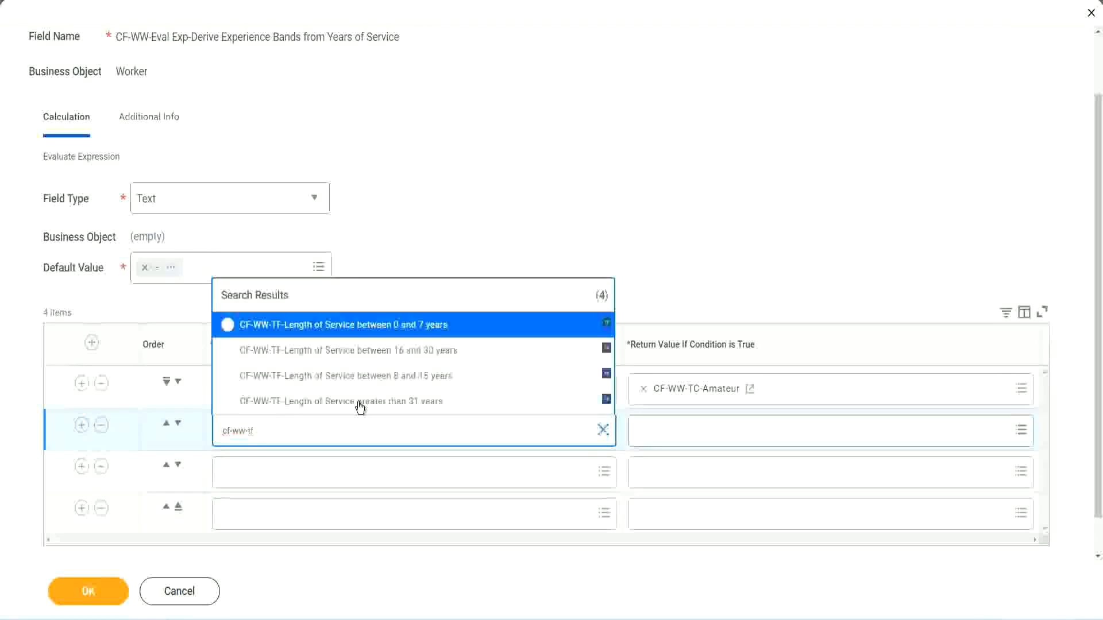
click(425, 377)
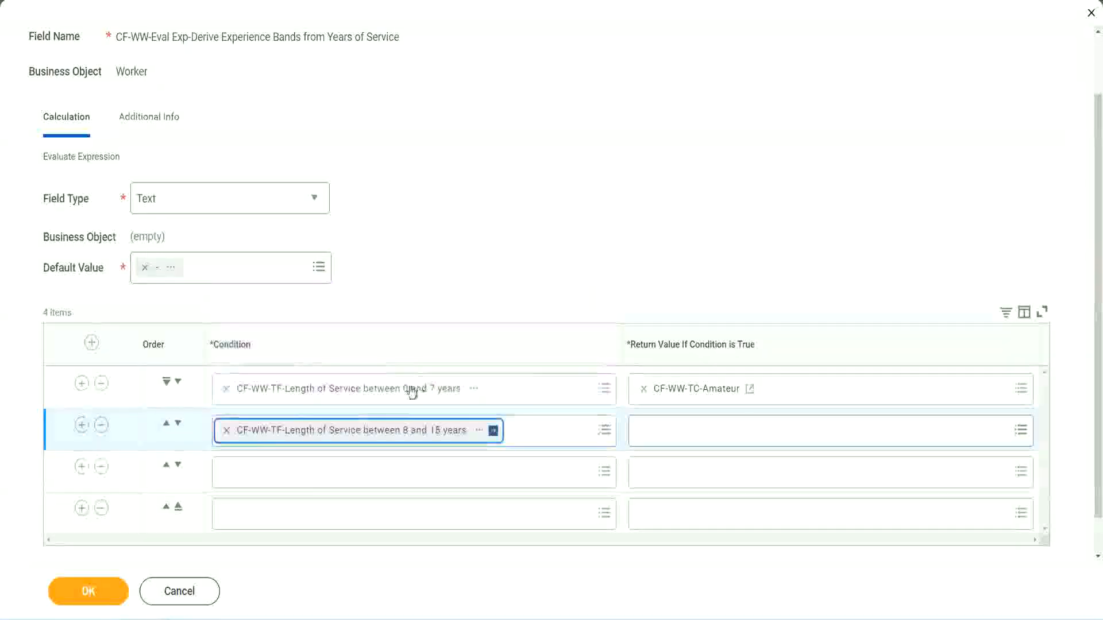
- Set the third row's condition to CF-WW-TF-Length of Service between 16 and 30 years and the fourth's to CF-WW-TF-Length of Service greater than 31 years
click(278, 472)
text(cf)
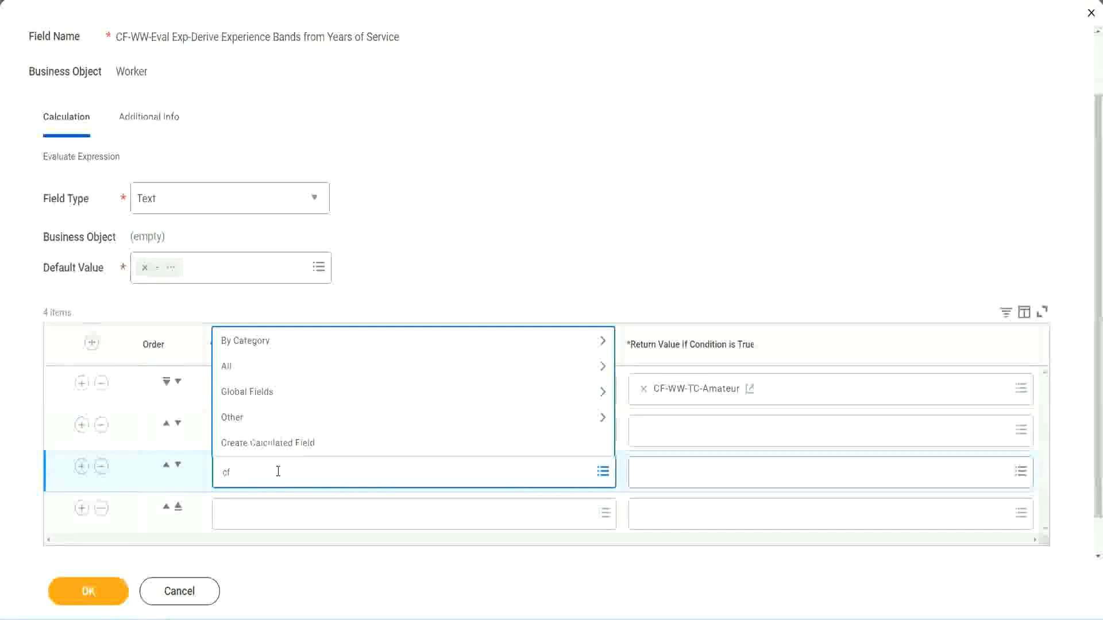
text(-ww-tf)
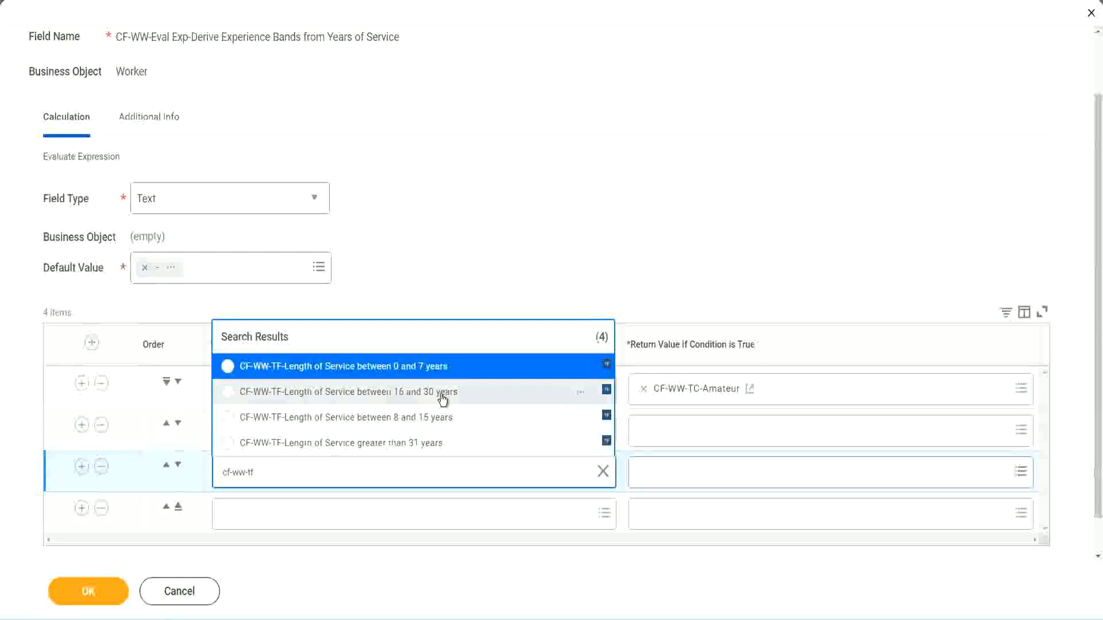
click(442, 398)
click(260, 516)
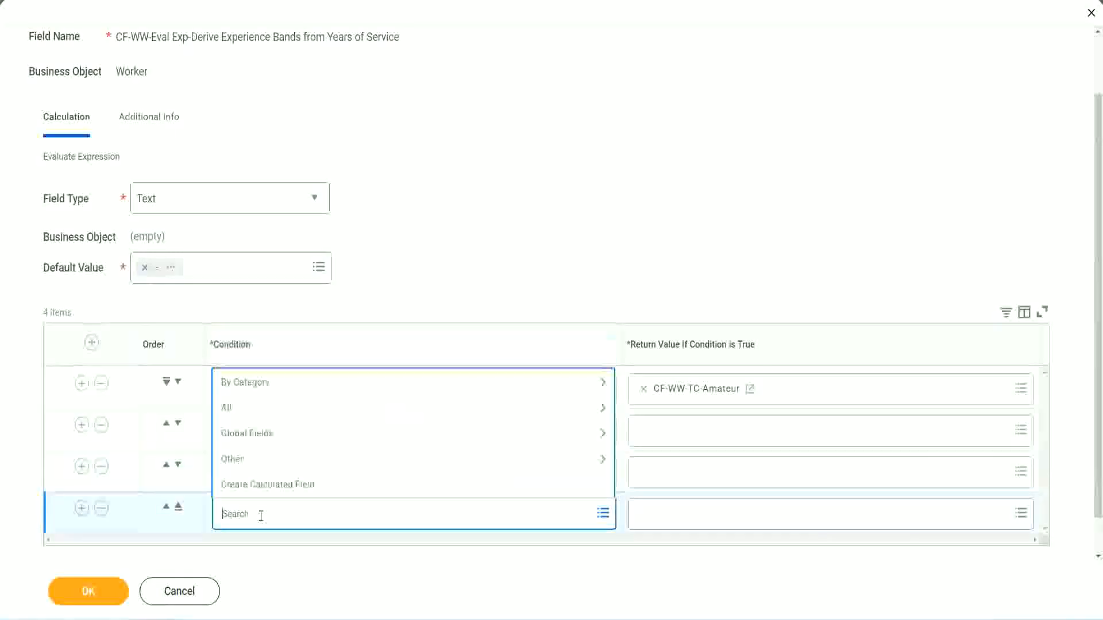
text(cf-ww)
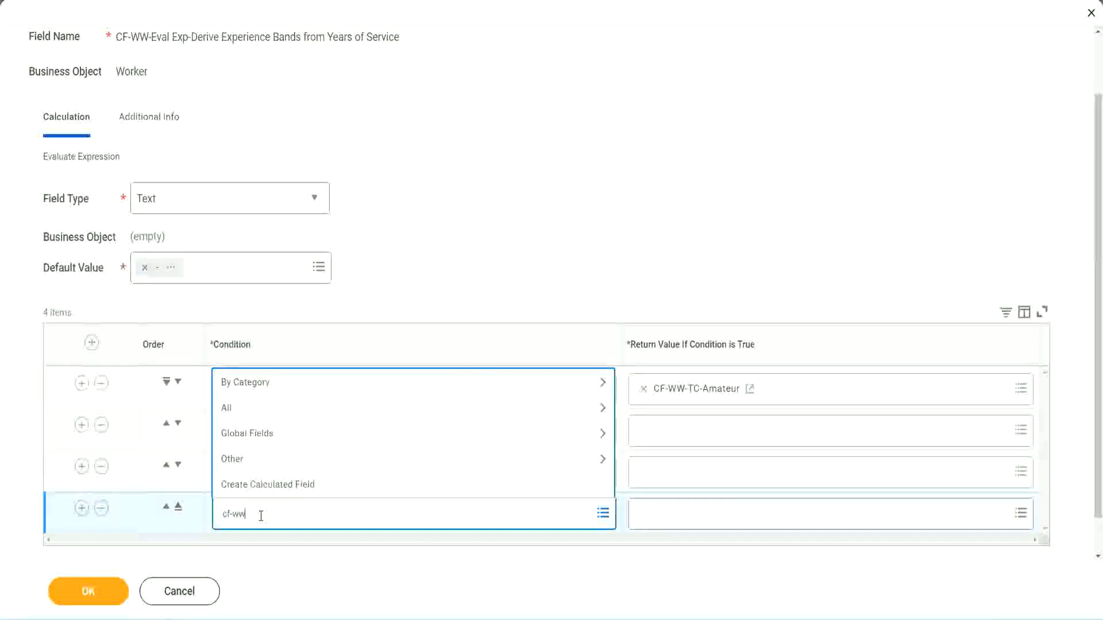
text( tf 31)
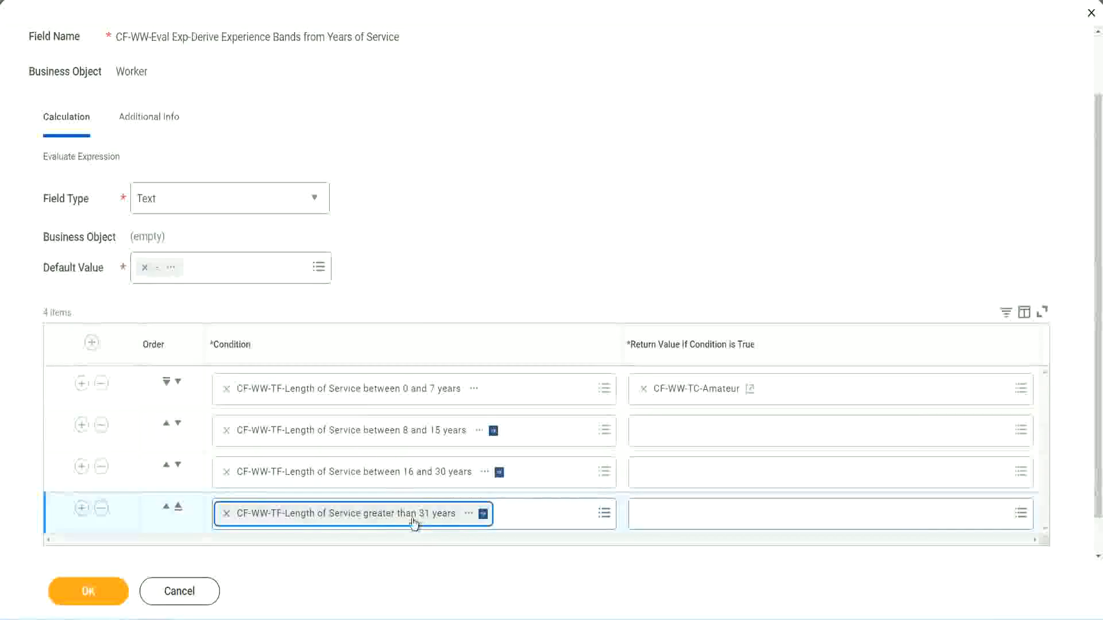
- Move the 8 to 15 years condition row above the 0 to 7 years row and return it to second place
click(495, 238)
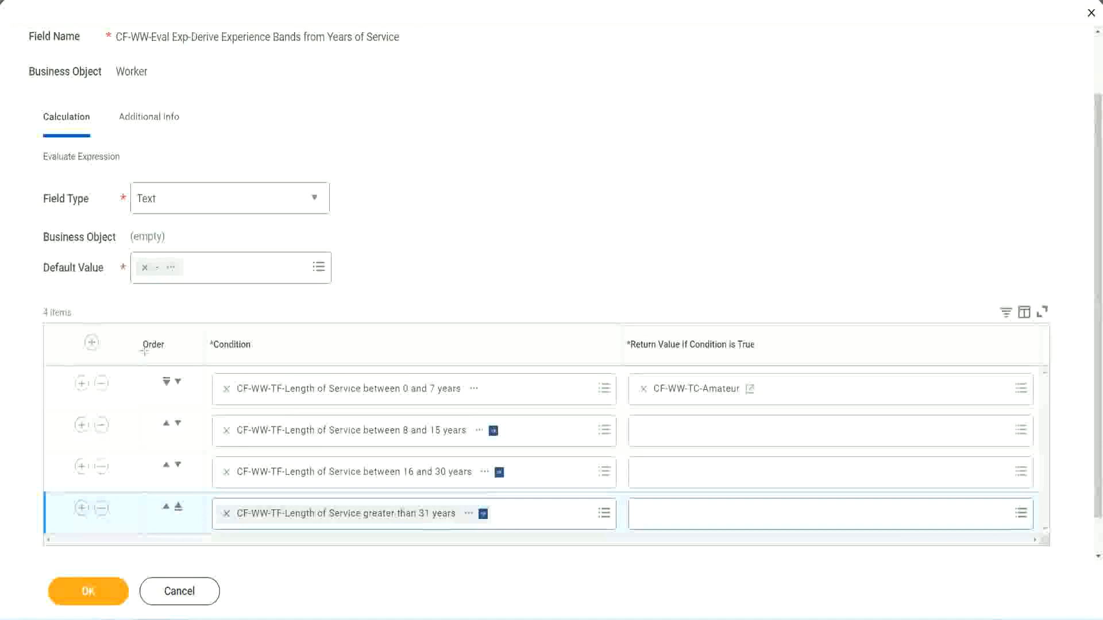
drag(123, 336, 123, 453)
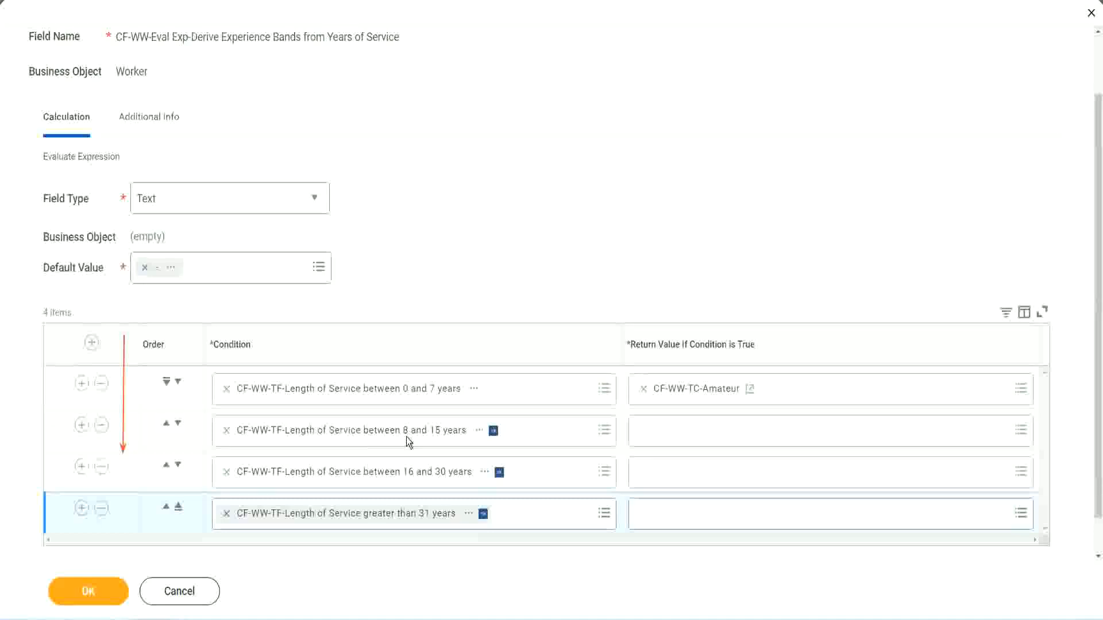
click(166, 425)
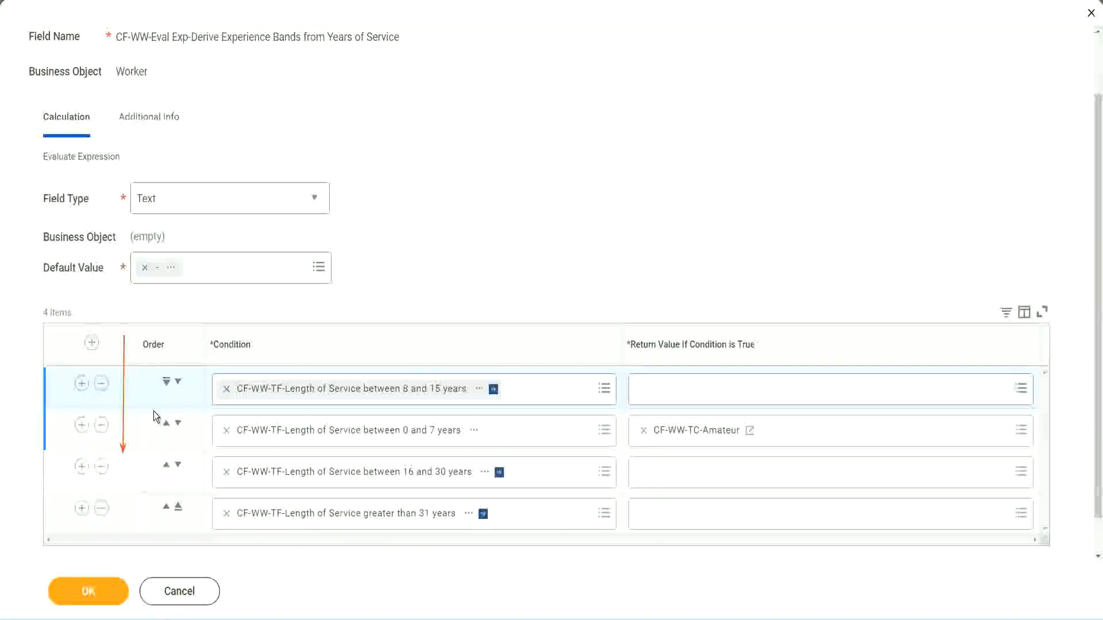
click(178, 382)
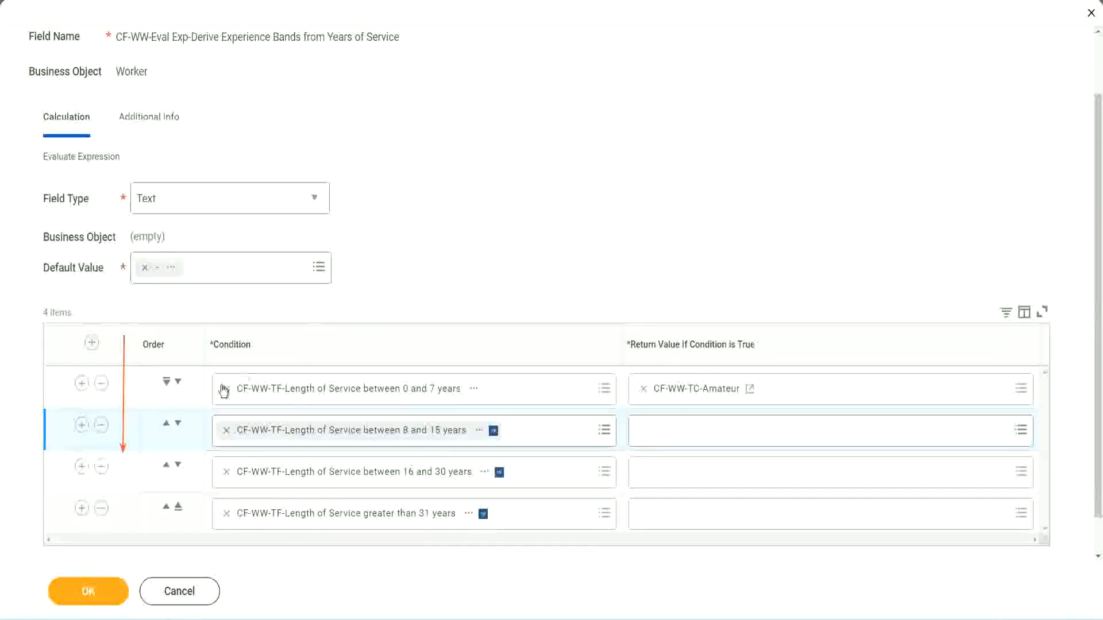
- Copy the CF-WW-TC-Amateur name from its return value, keeping the 8 to 15 years row ordered below the 0 to 7 years row
click(167, 426)
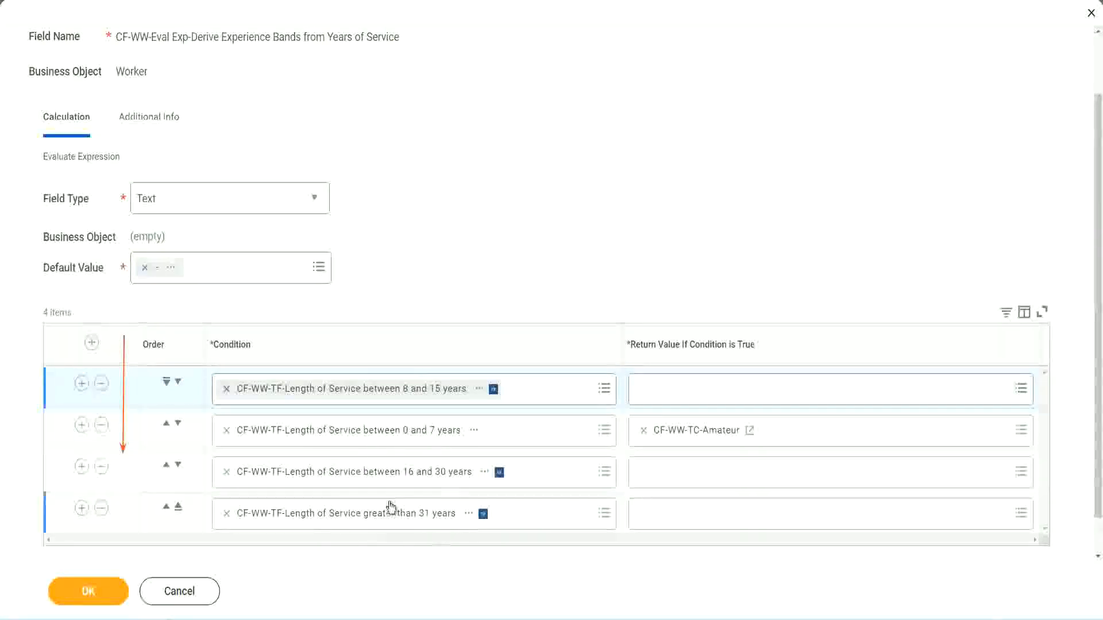
right_click(698, 438)
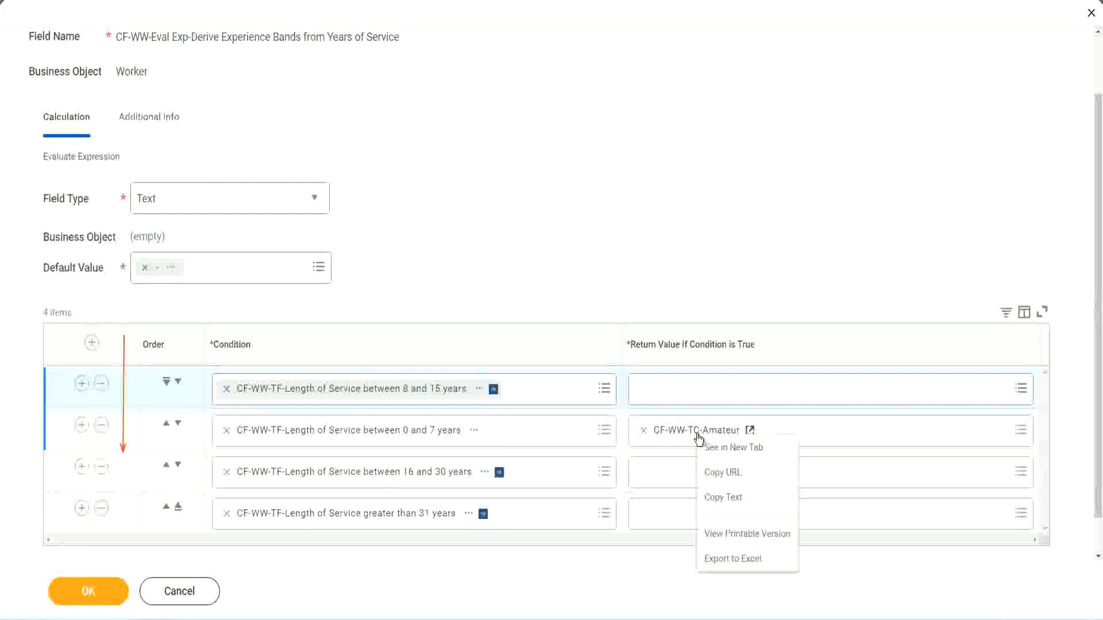
click(725, 498)
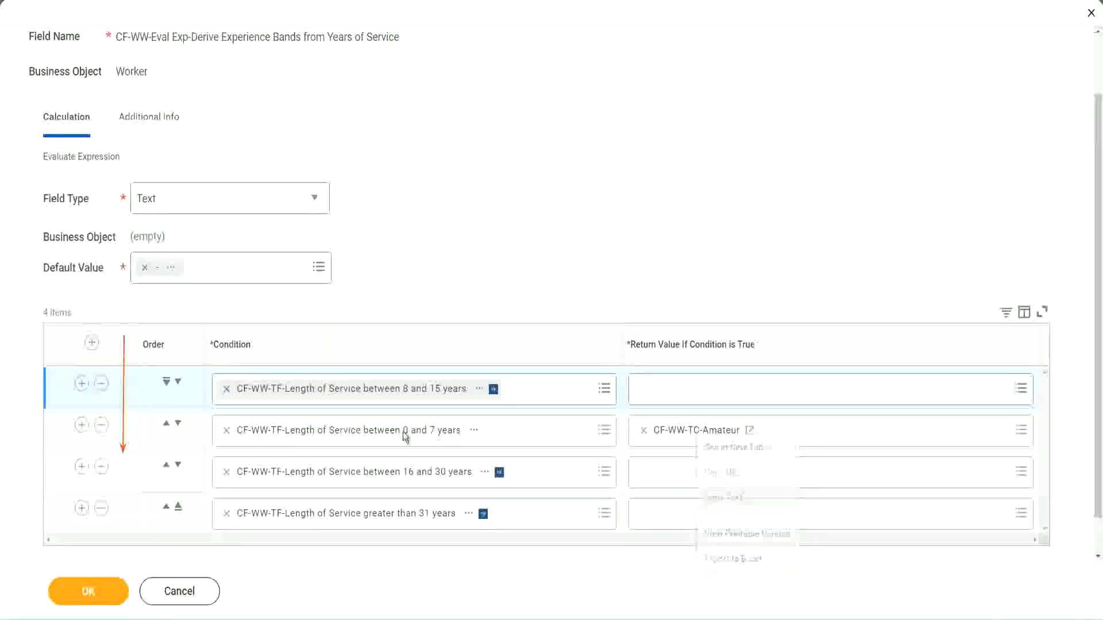
click(178, 381)
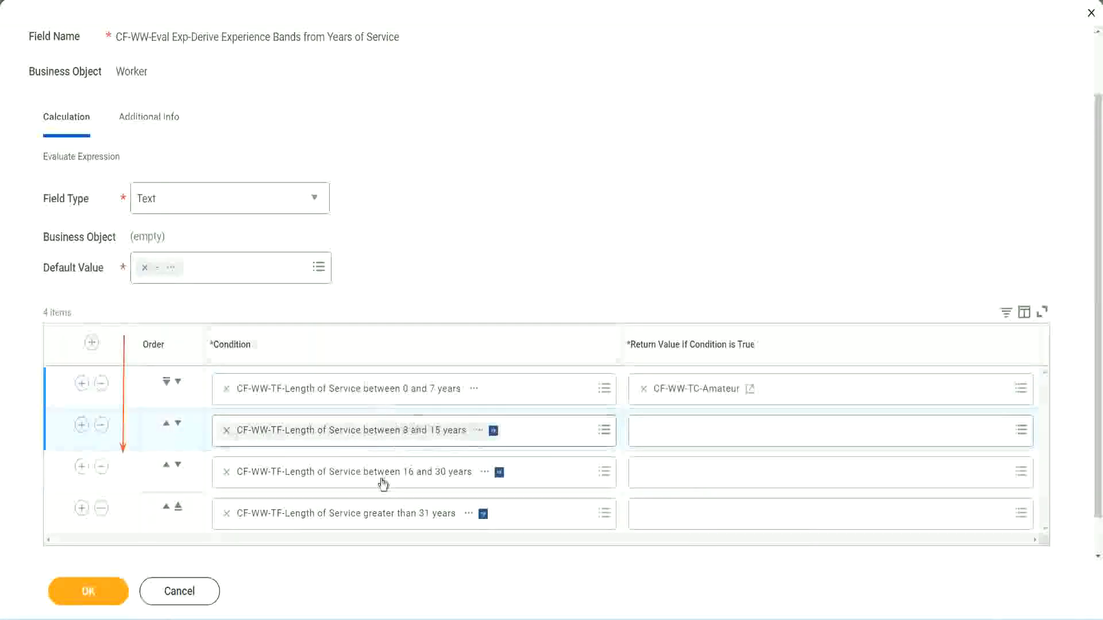
- Start a calculated field CF-WW-TC-Experienced for the second row's return value, with business object Global and function Text Constant
click(641, 429)
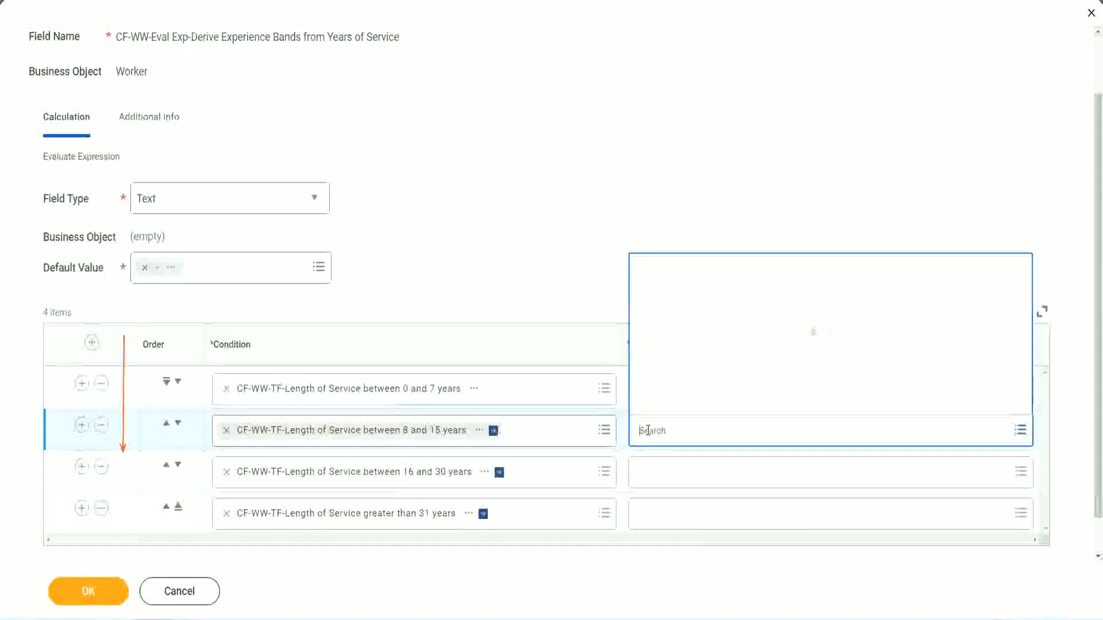
click(685, 403)
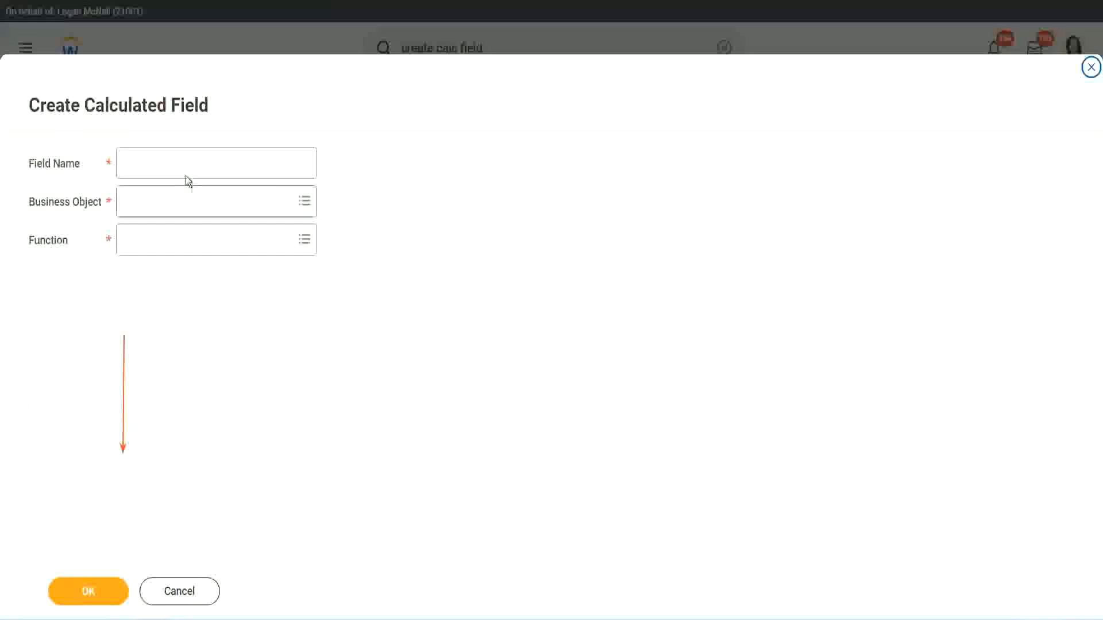
click(176, 163)
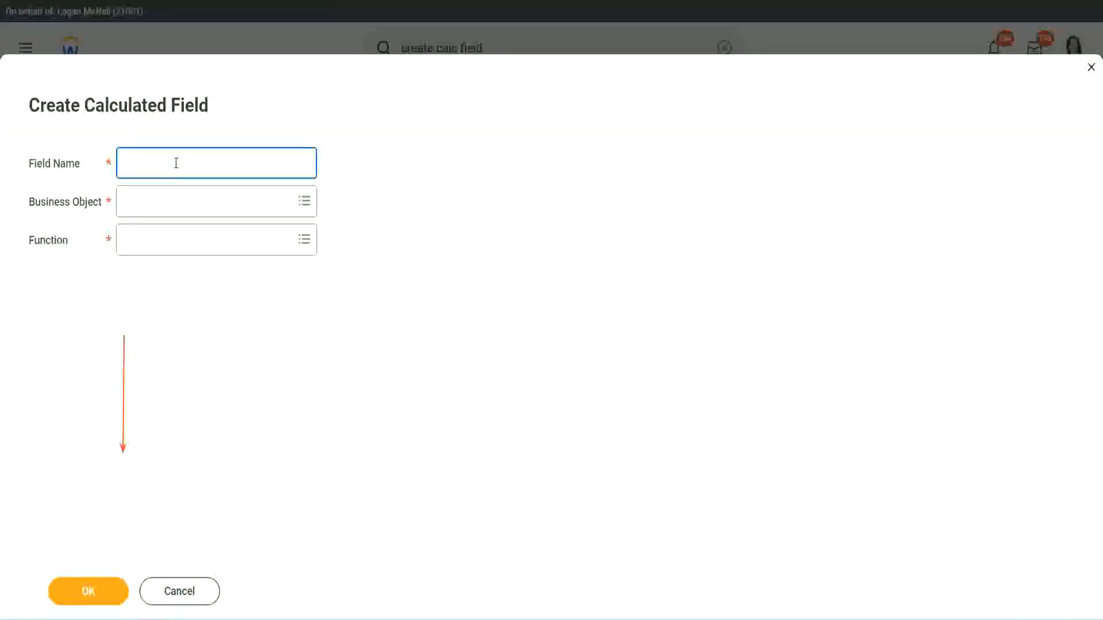
key(ctrl+v)
double_click(212, 164)
text(Ex)
text(per)
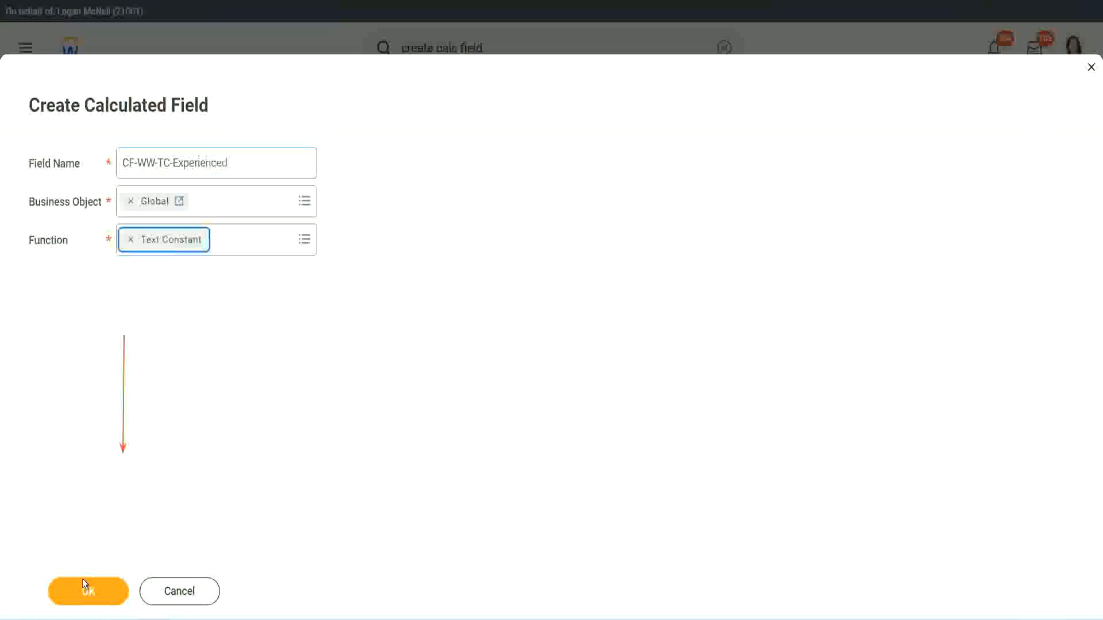
- Continue to the definition of CF-WW-TC-Experienced, enter Experienced as its text constant and save the field
click(81, 578)
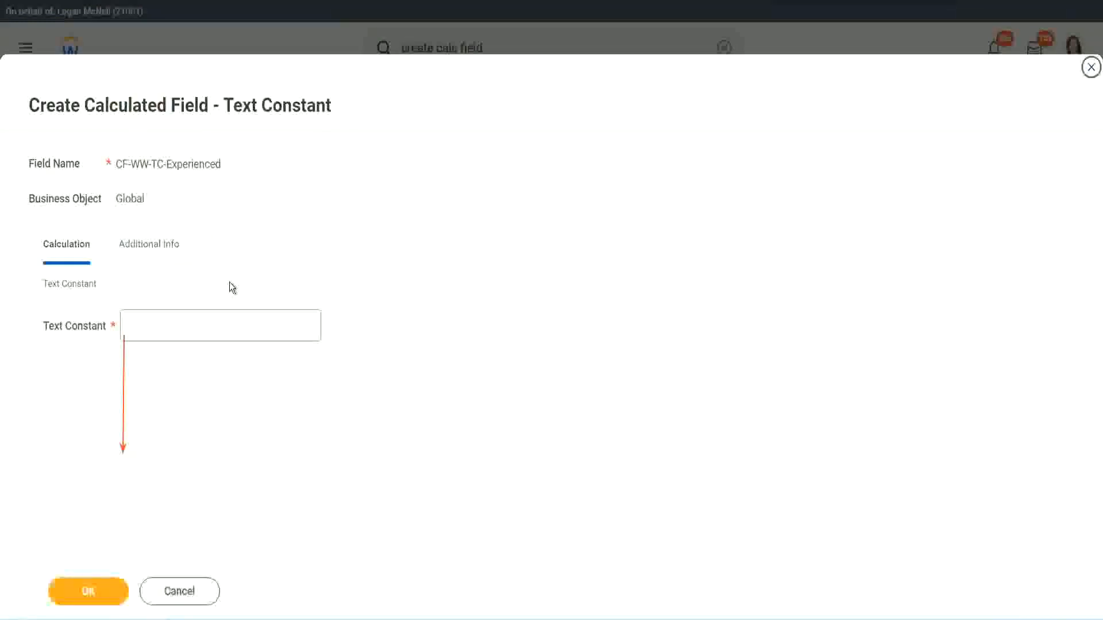
click(168, 326)
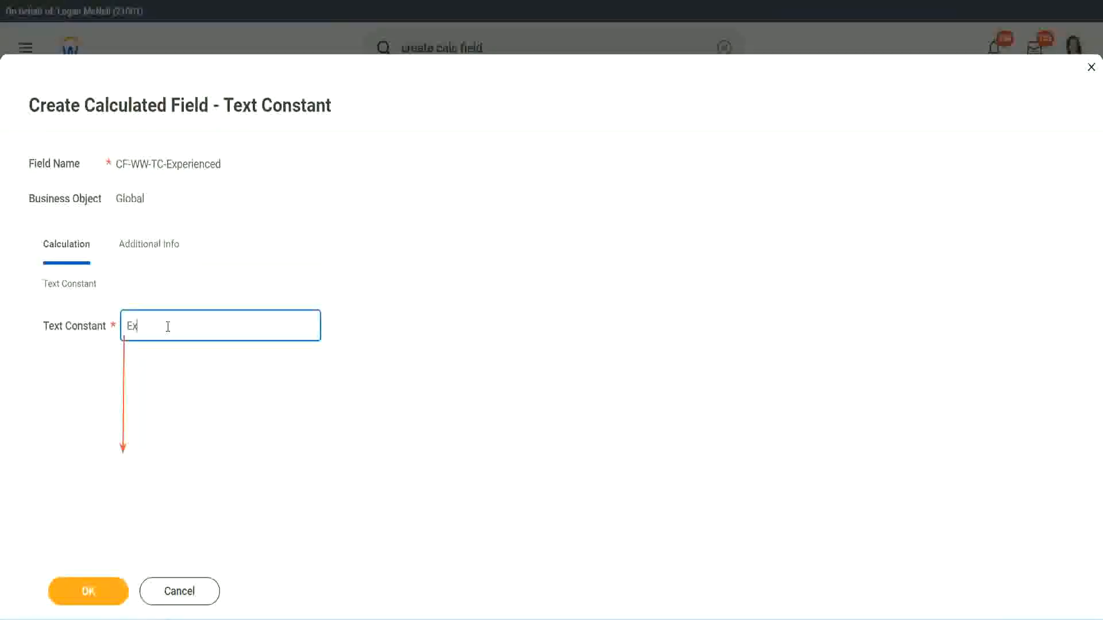
click(89, 591)
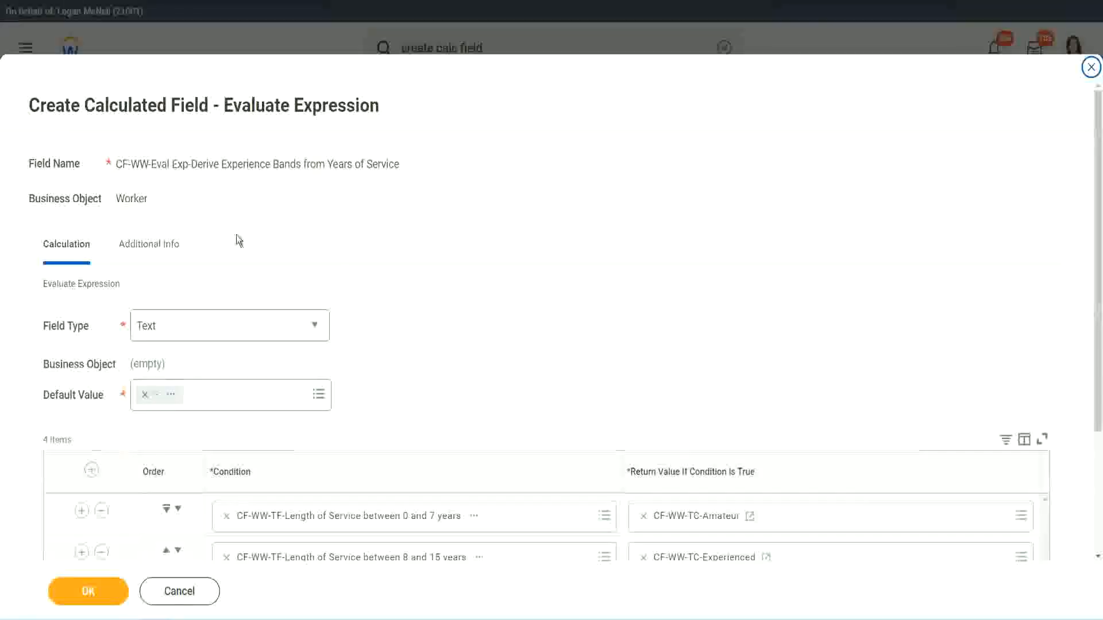
- Start a calculated field for the third row's return value, named CF-WW-TC-Senior, with business object Global
scroll(510, 299, down, 3)
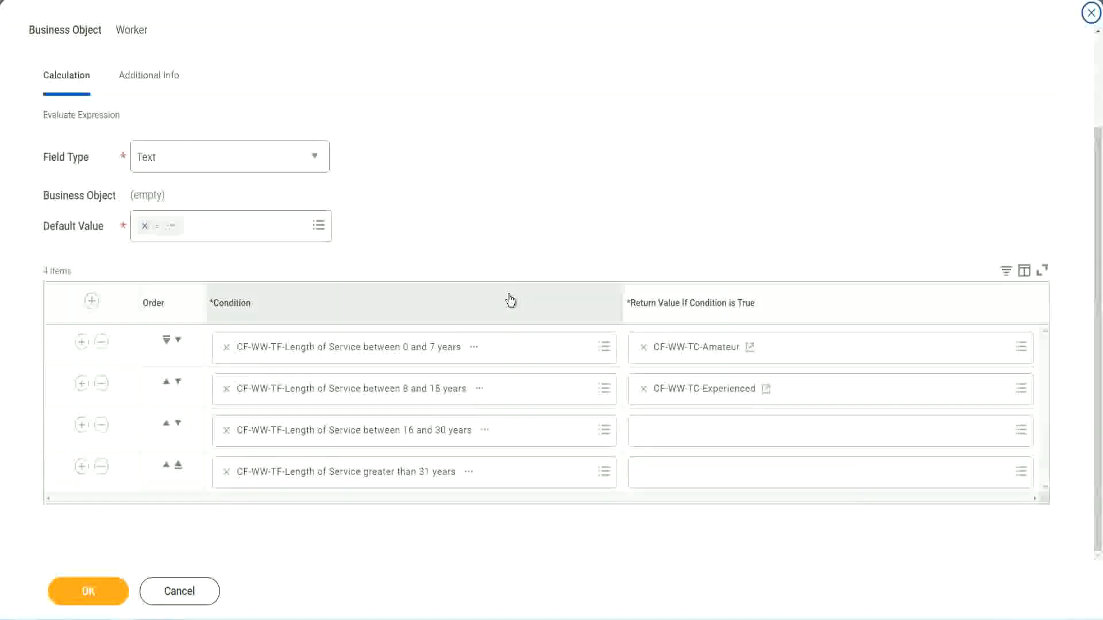
click(687, 436)
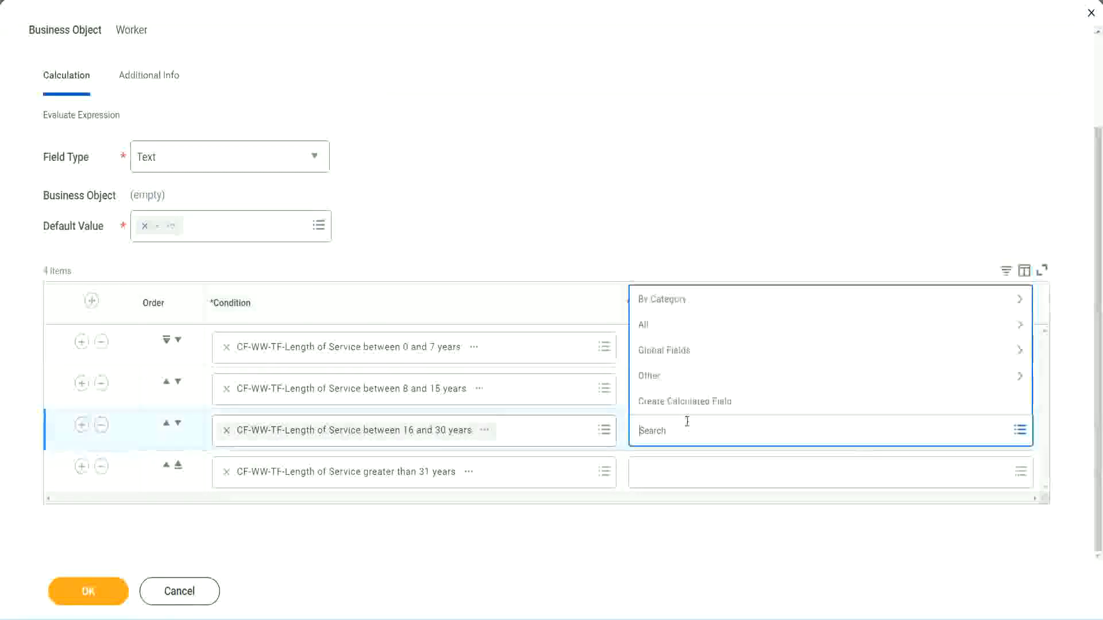
click(689, 401)
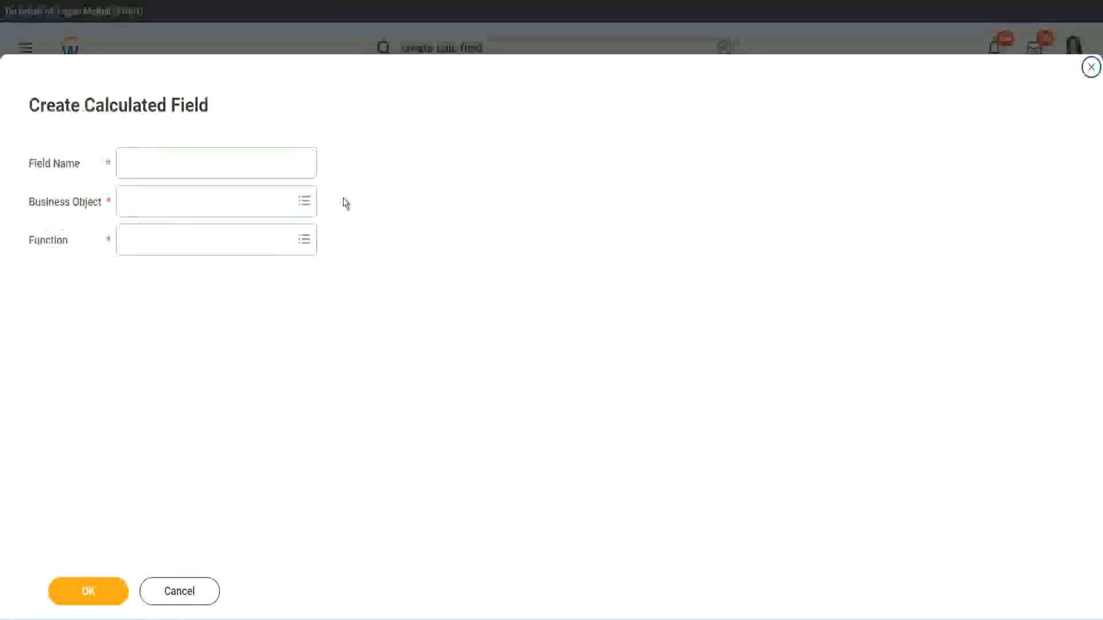
click(234, 162)
key(ctrl+v)
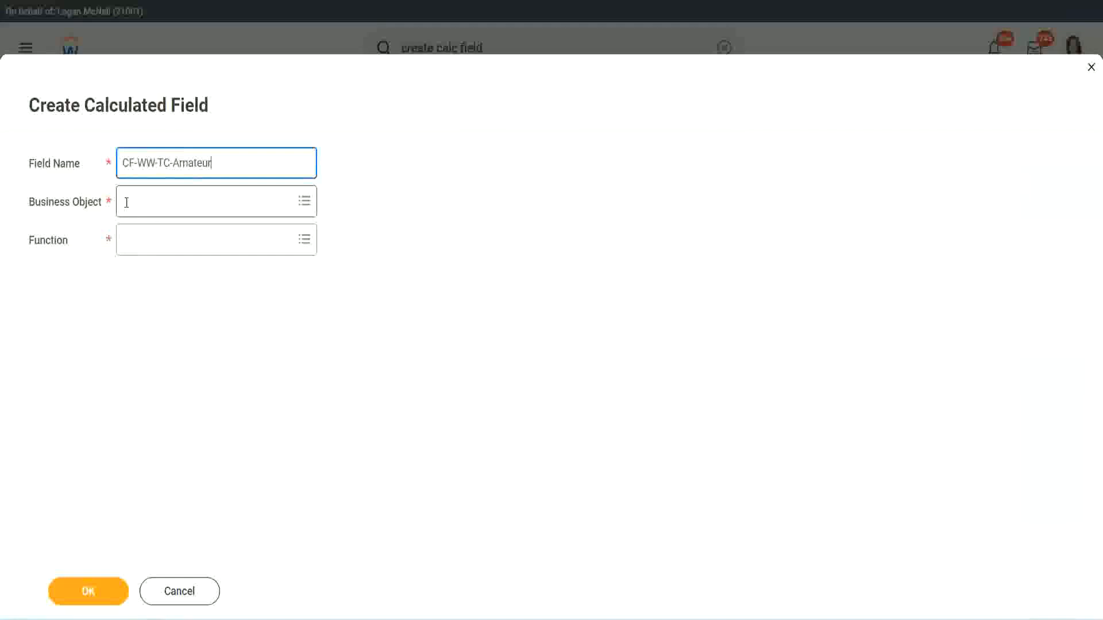
click(126, 202)
text(global)
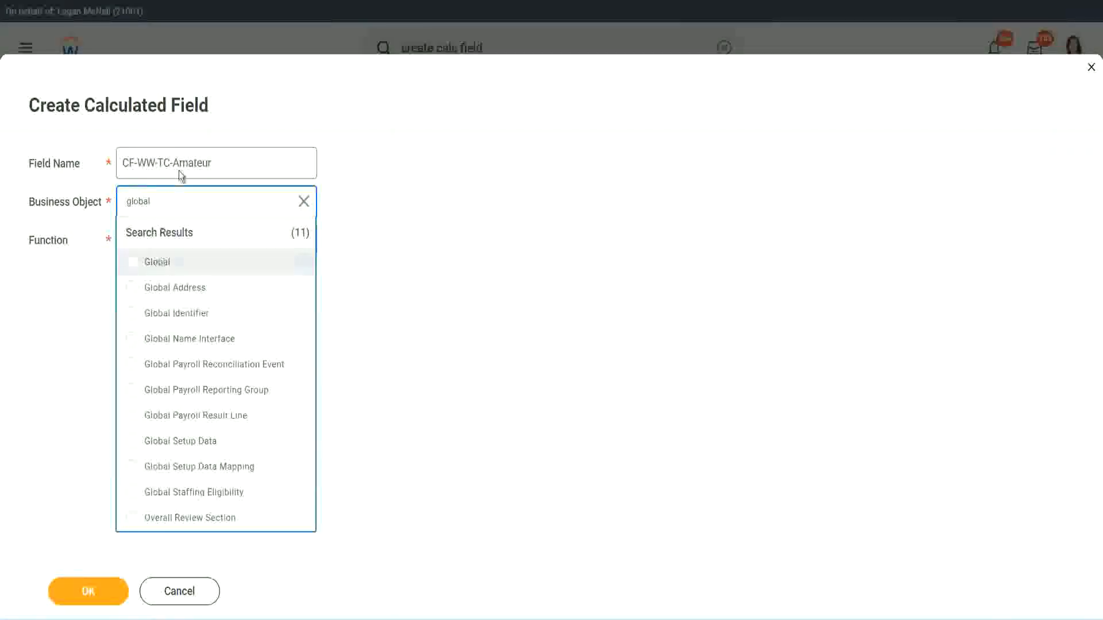
key(Return)
double_click(201, 163)
text(S)
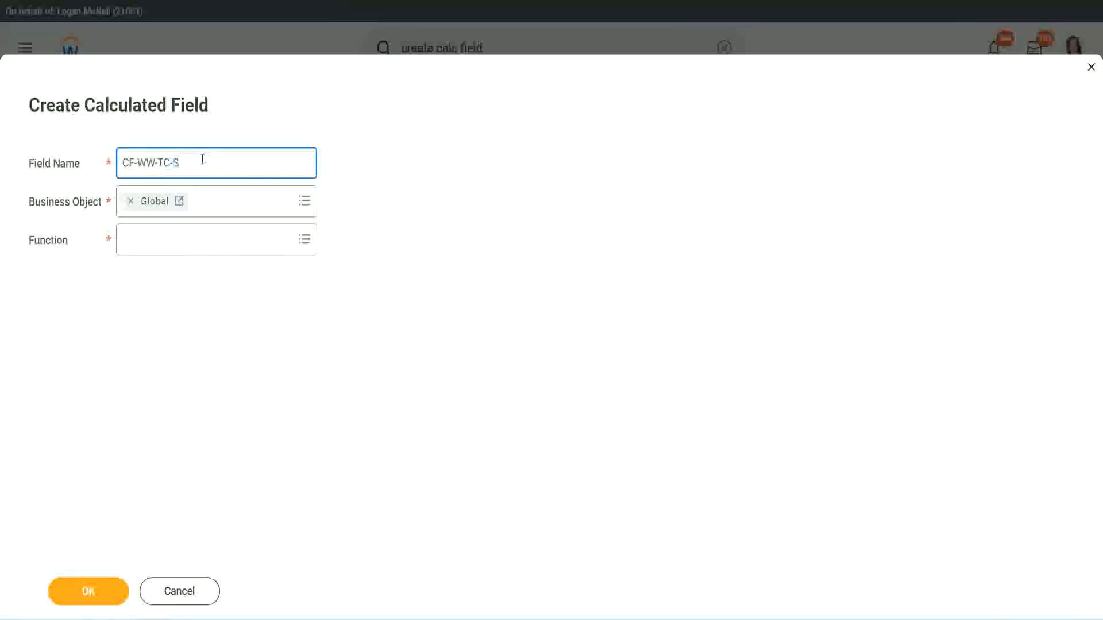
text(enior)
- Choose Text Constant as the function of CF-WW-TC-Senior and save the field with the text constant Senior
click(175, 250)
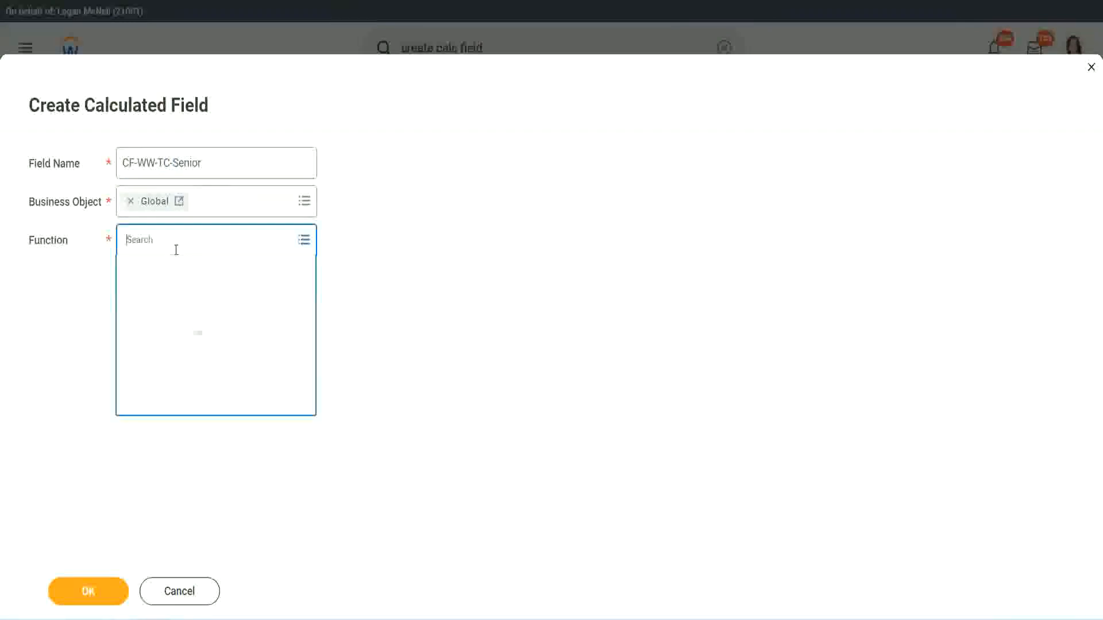
text(tc)
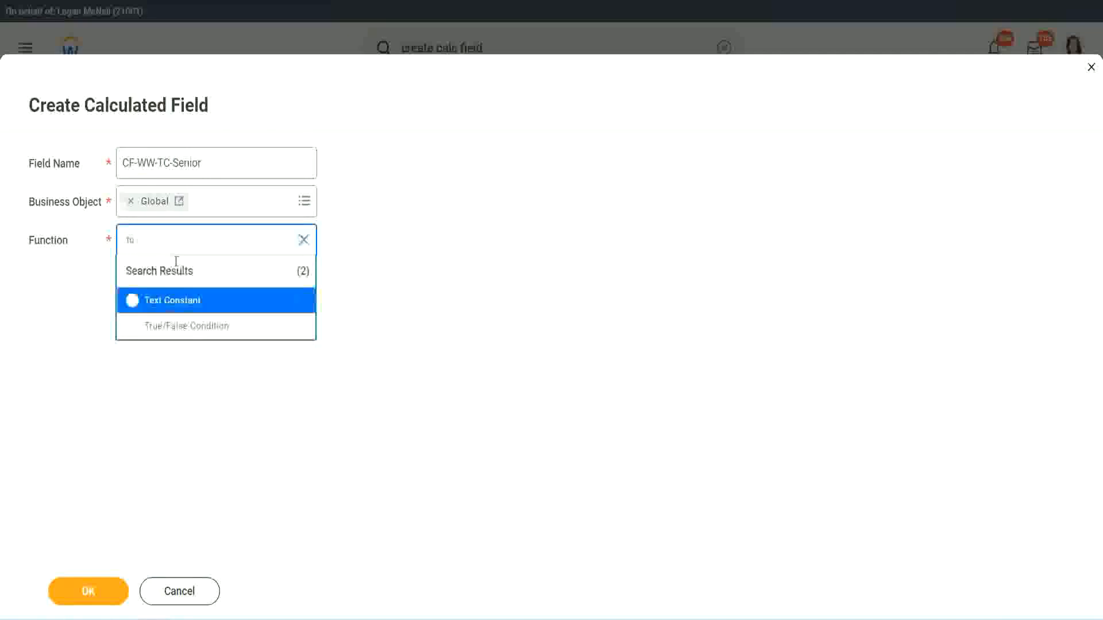
click(170, 299)
click(98, 598)
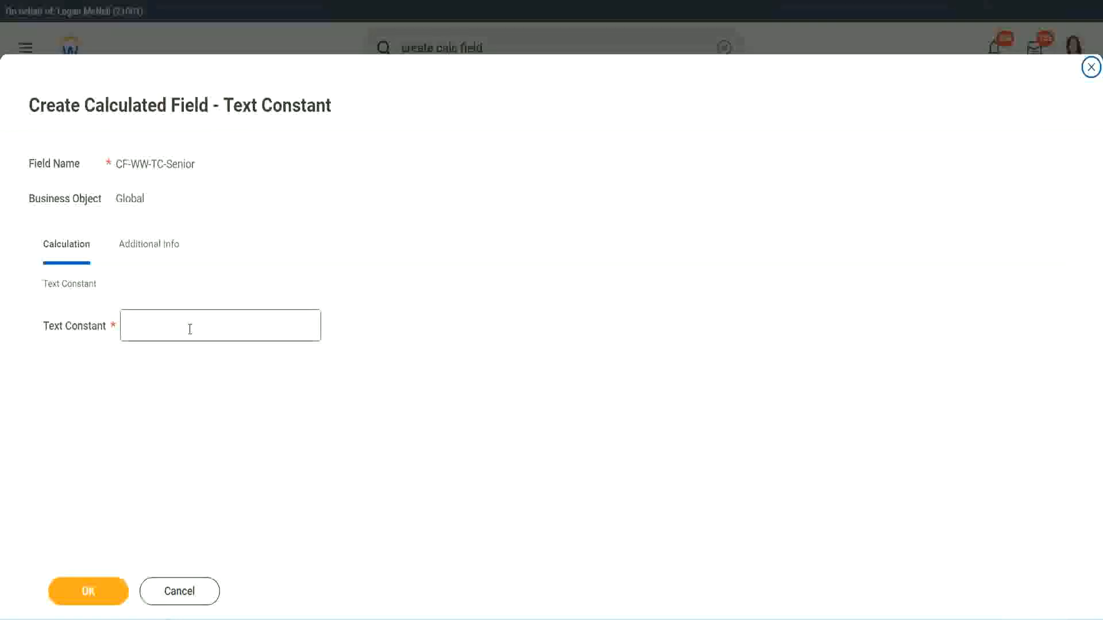
click(186, 322)
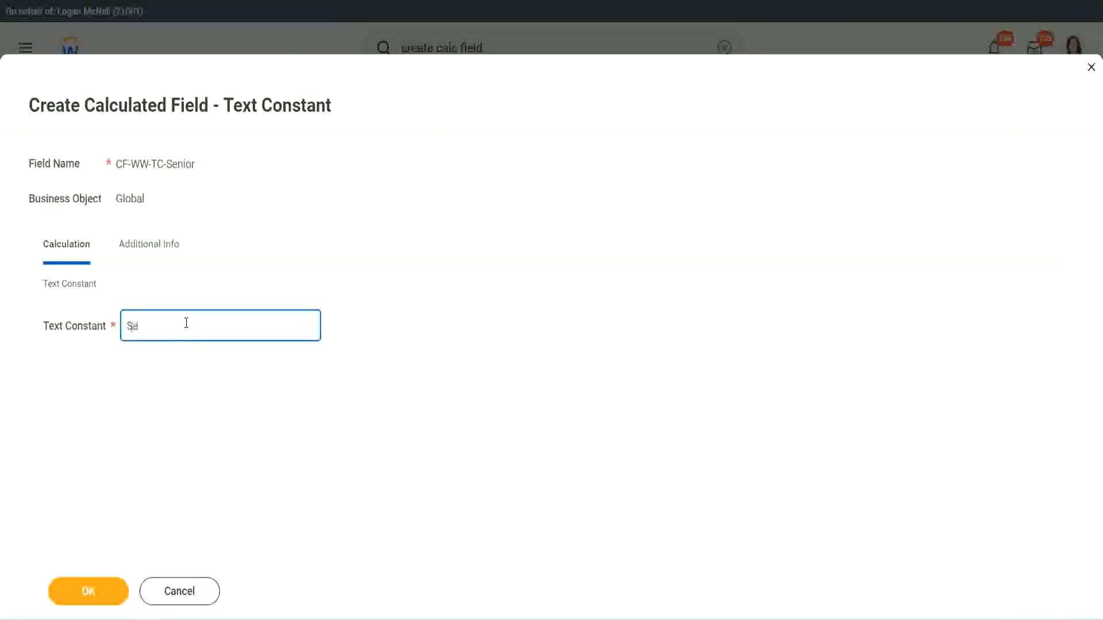
click(108, 581)
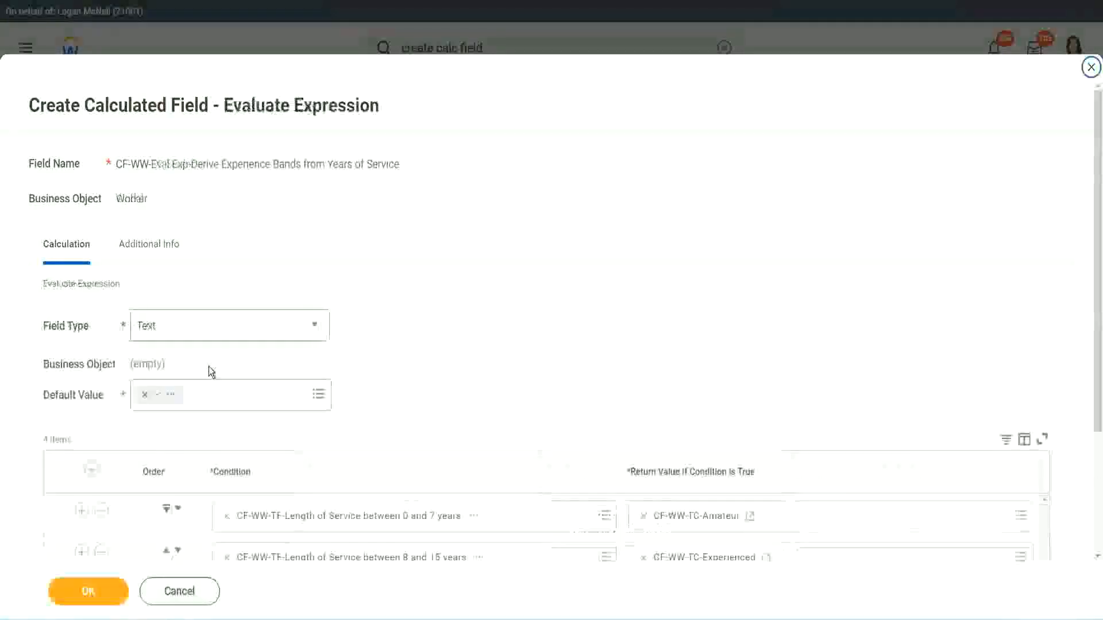
- Copy the CF-WW-TC-Senior name from the third row and start a new calculated field for the fourth row's return value
scroll(797, 412, down, 3)
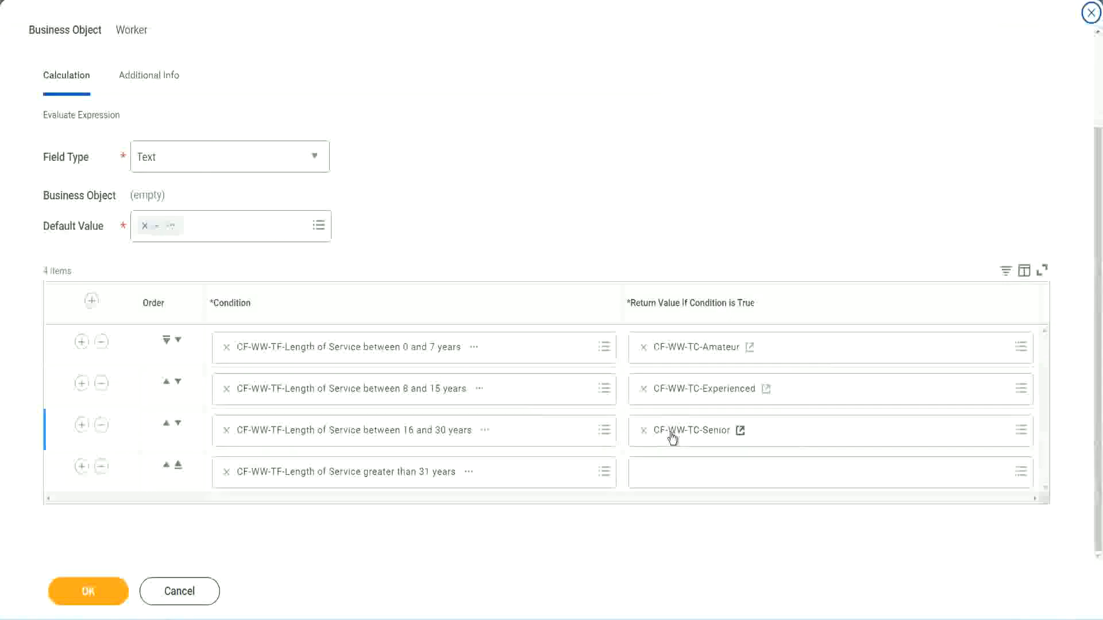
right_click(671, 433)
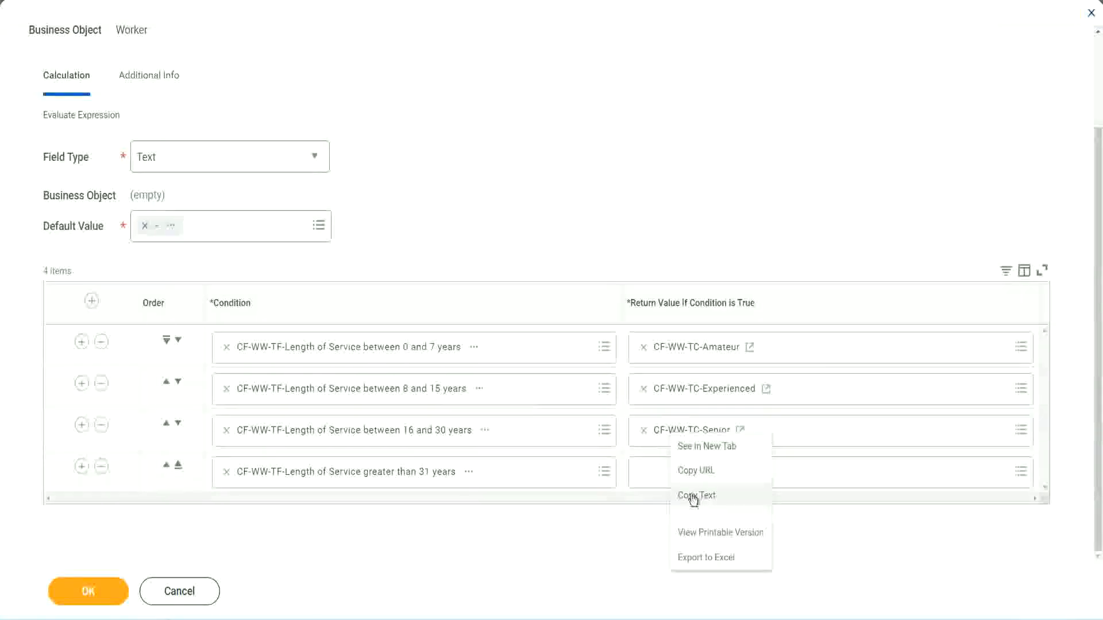
click(696, 493)
click(670, 470)
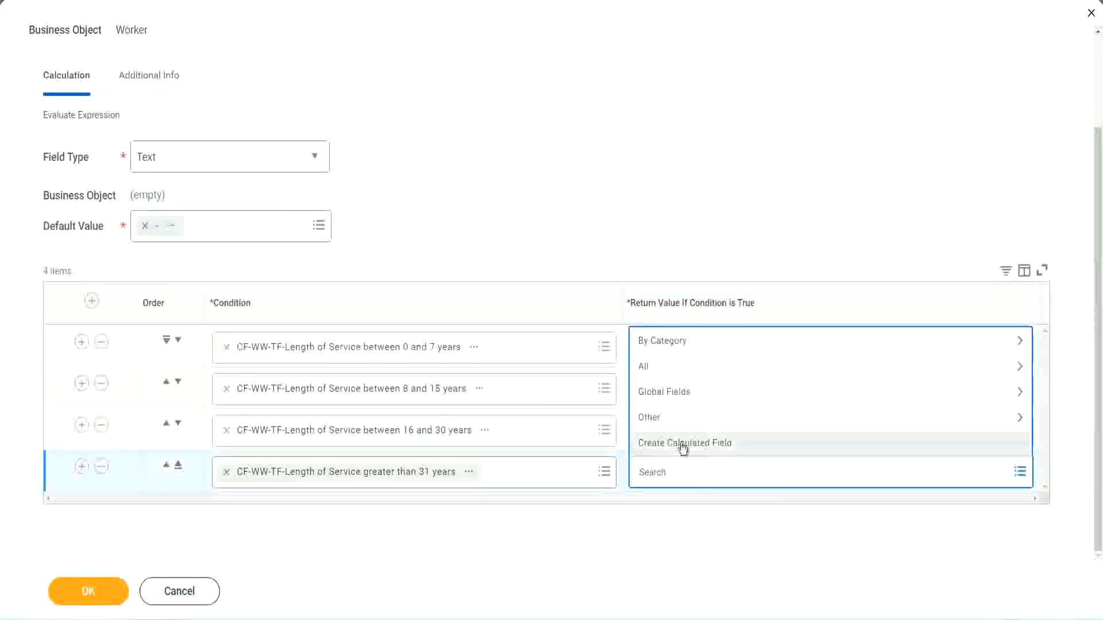
click(680, 448)
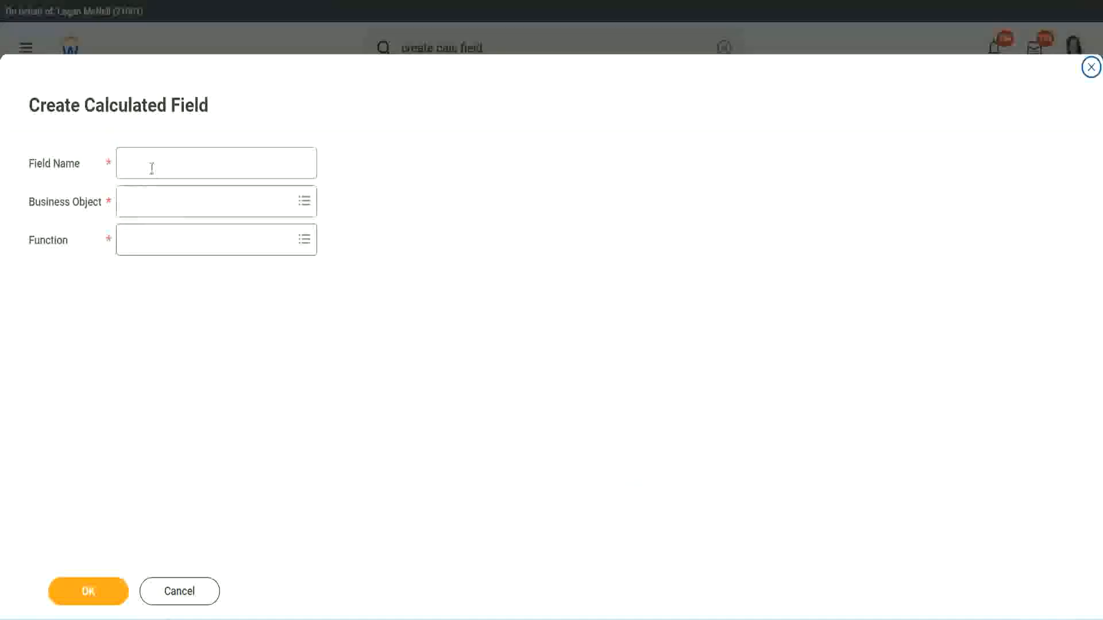
- Name the new calculated field CF-WW-TC-Legend, replacing Senior in the copied name, and set its business object to Global
click(152, 167)
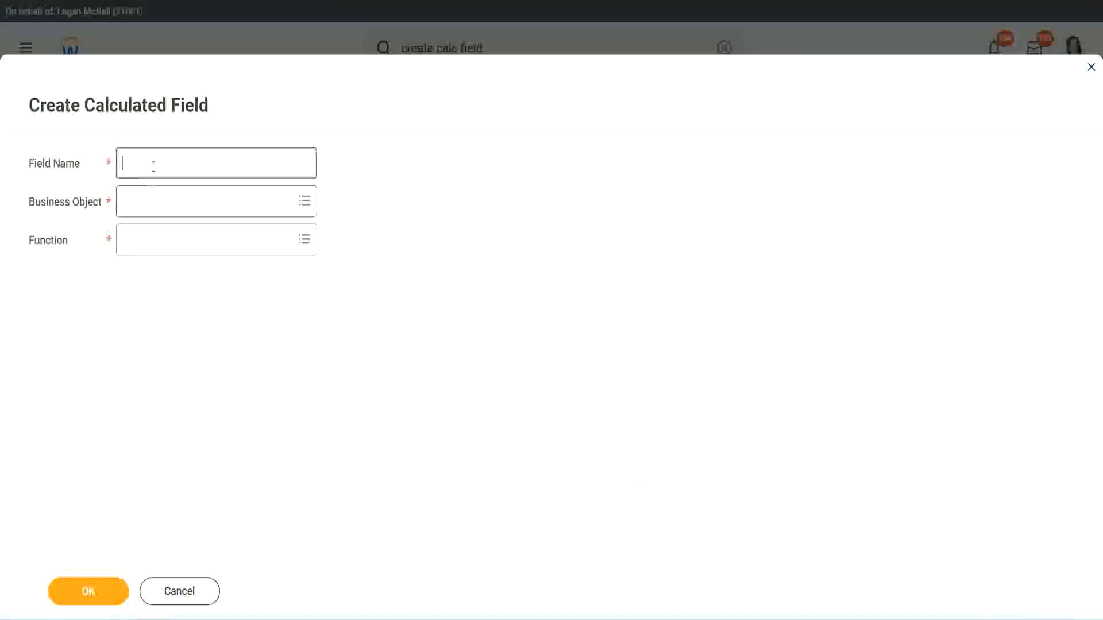
key(ctrl+v)
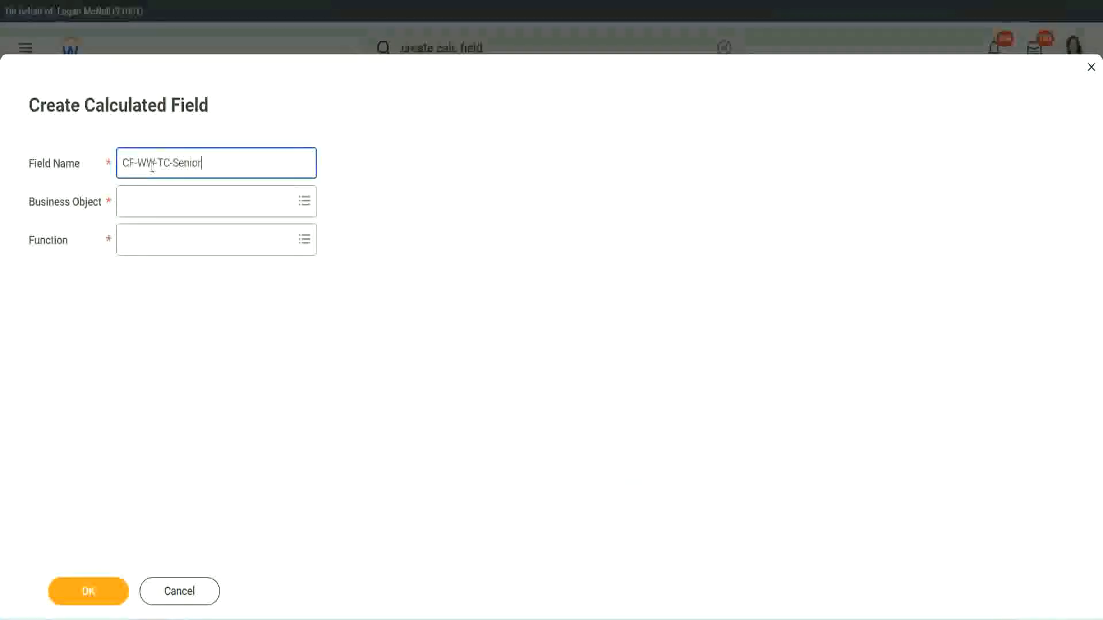
key(ctrl+shift+Left)
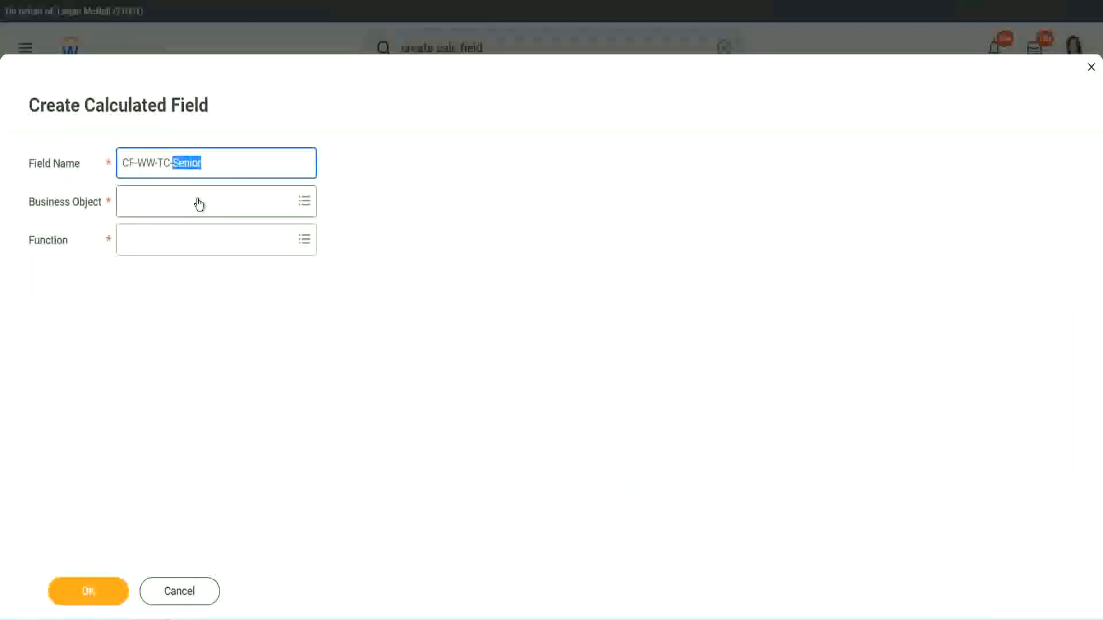
text(Legend)
click(155, 210)
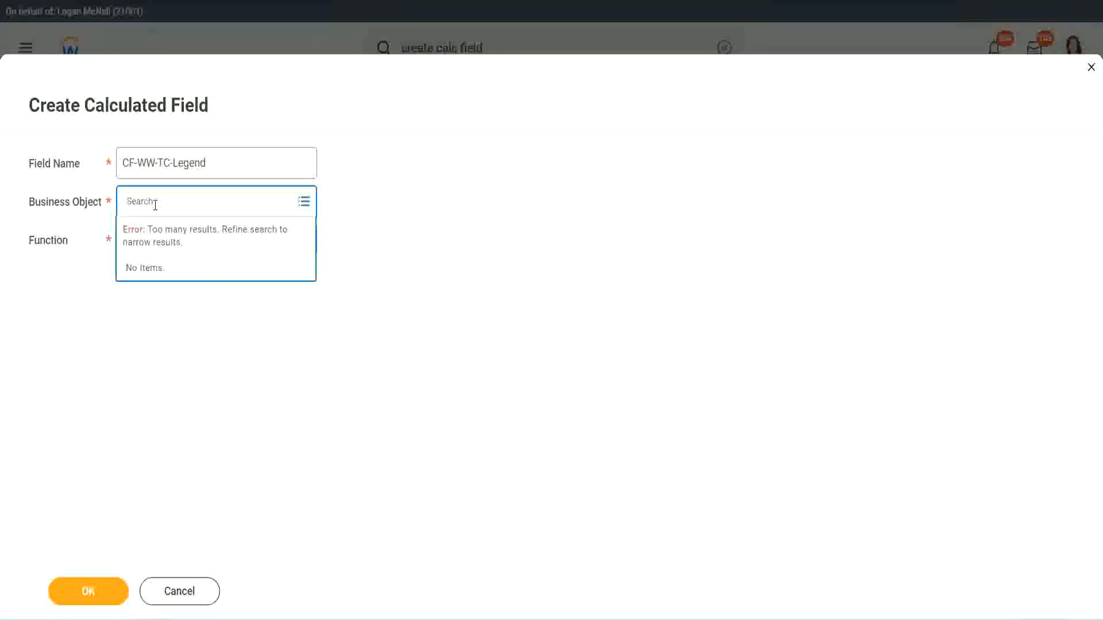
text(Glo)
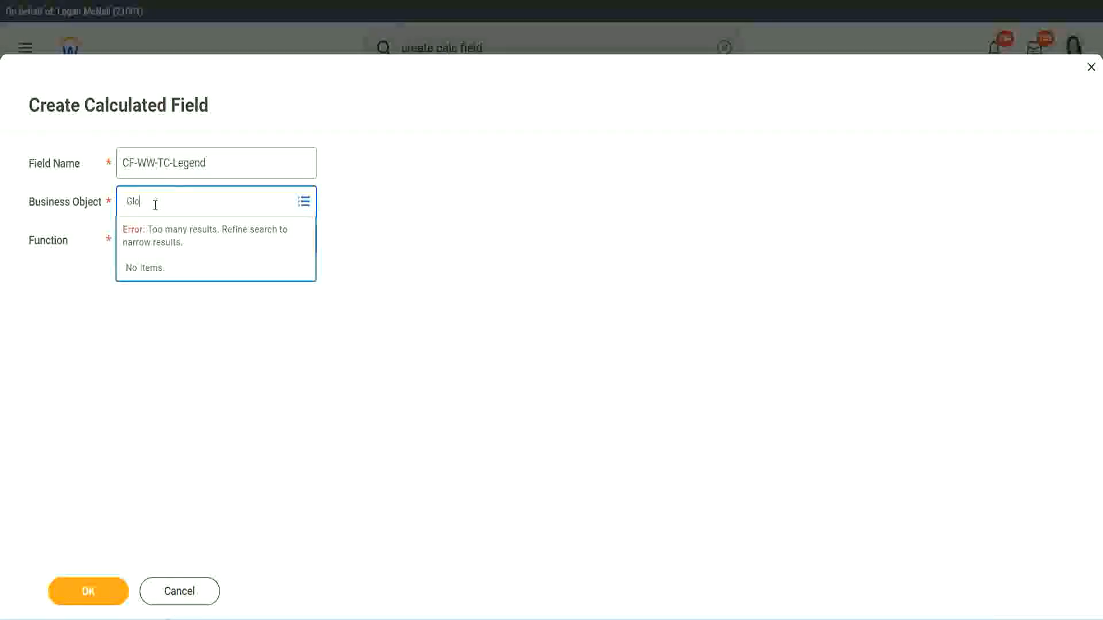
text(bal)
key(Return)
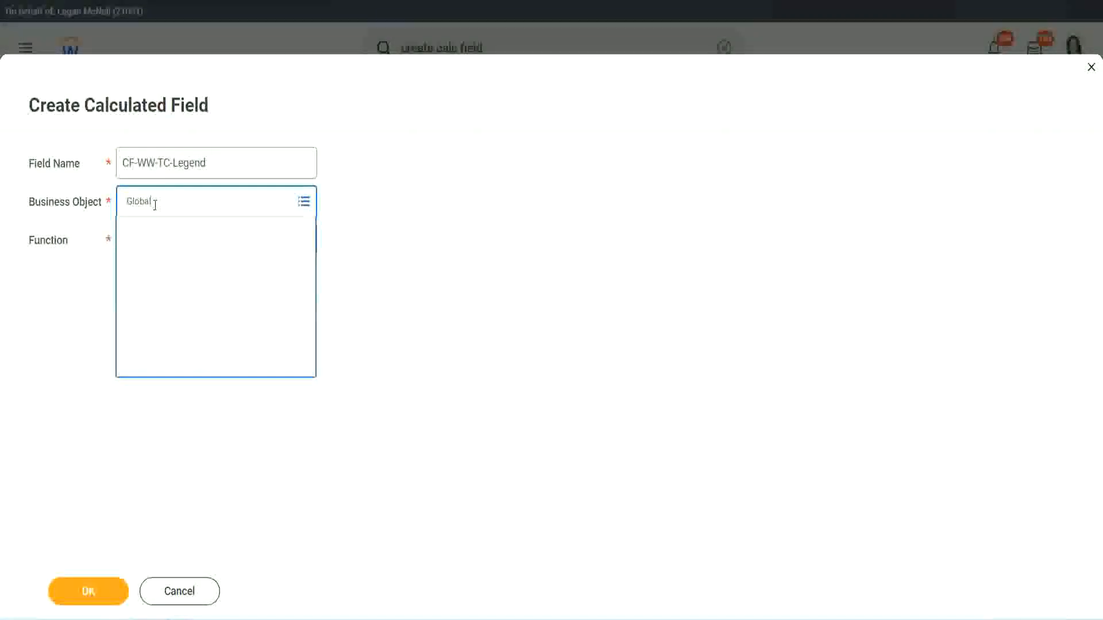
click(164, 264)
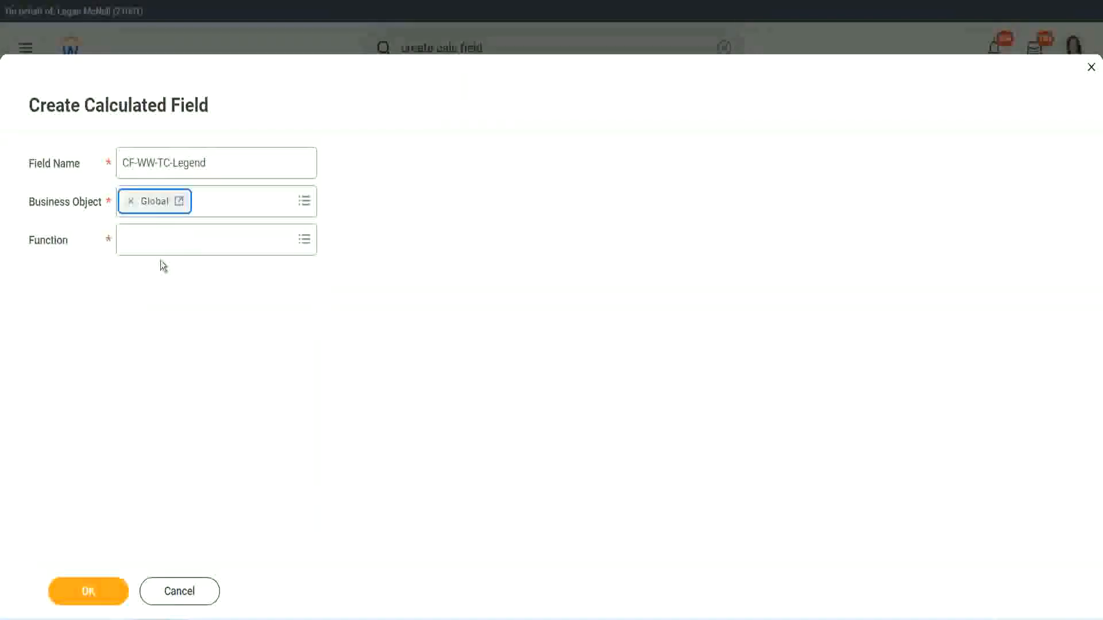
- Choose Text Constant as the function of CF-WW-TC-Legend and save the field with the text constant Legend
click(158, 240)
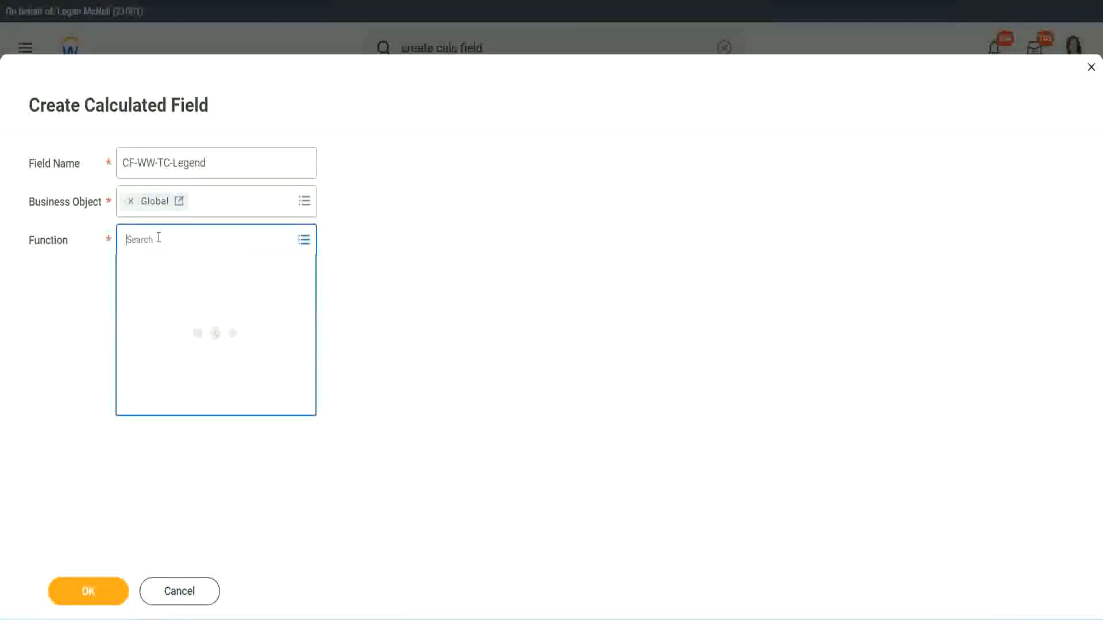
text(tc)
key(Return)
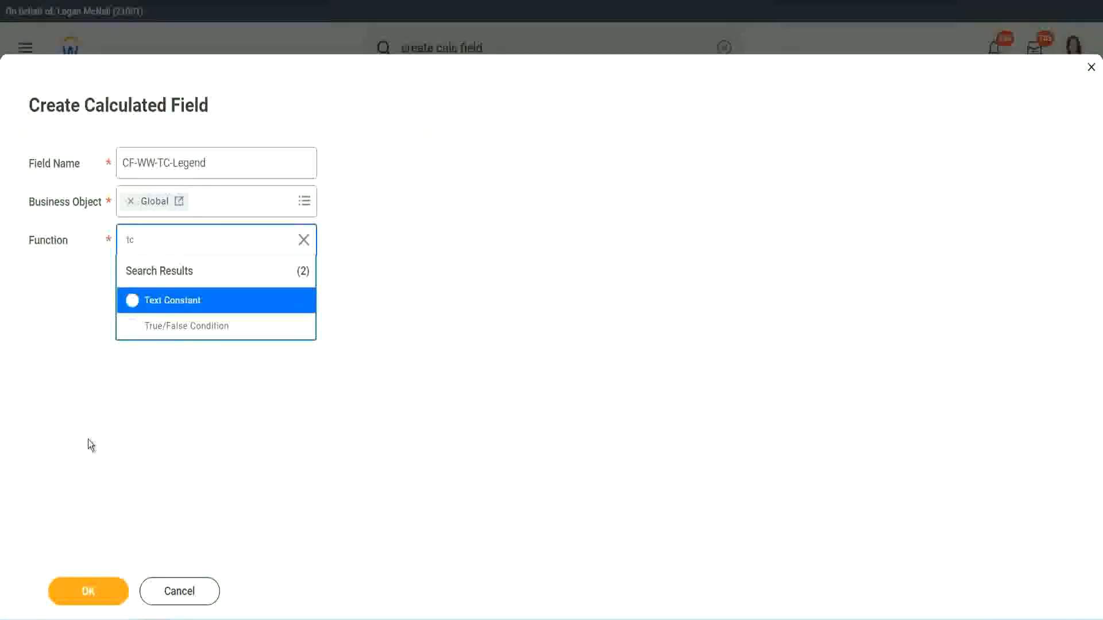
click(137, 307)
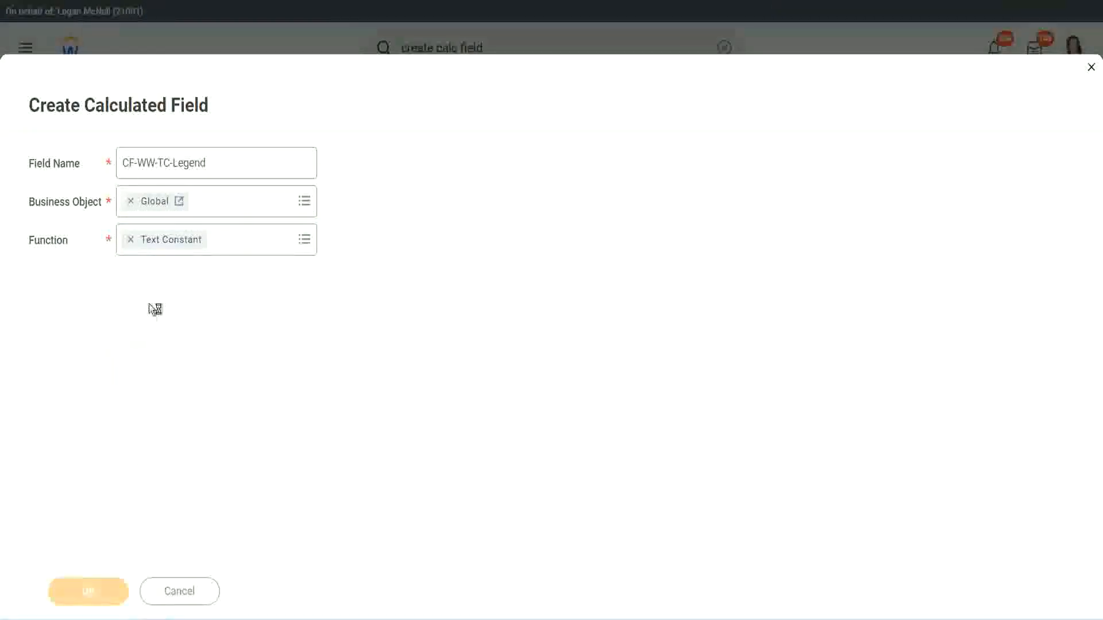
click(142, 327)
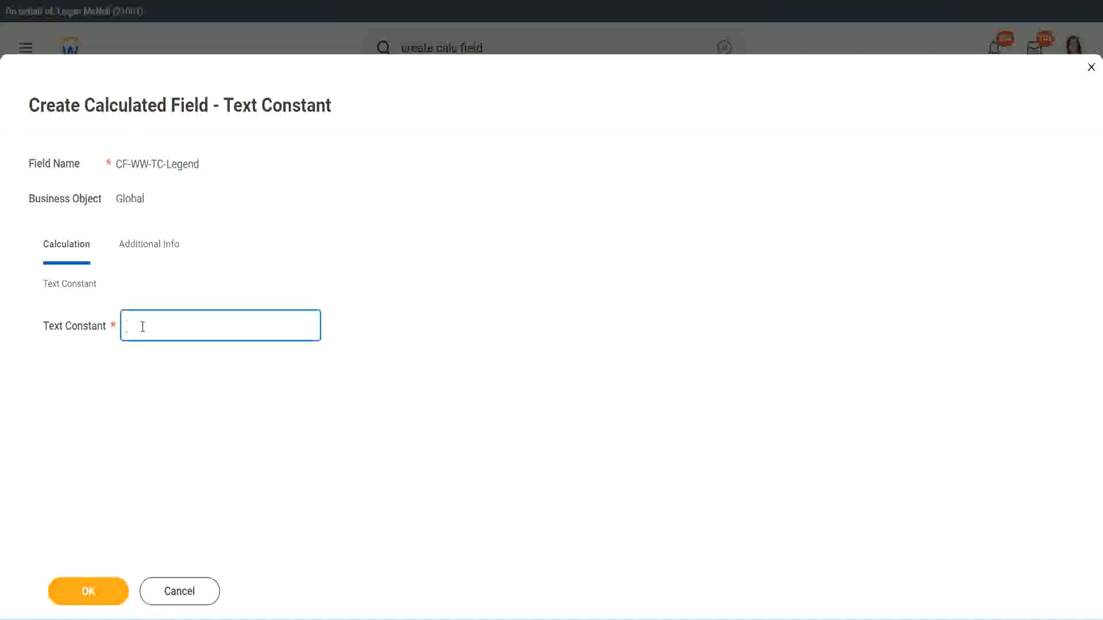
text(Legend)
click(92, 594)
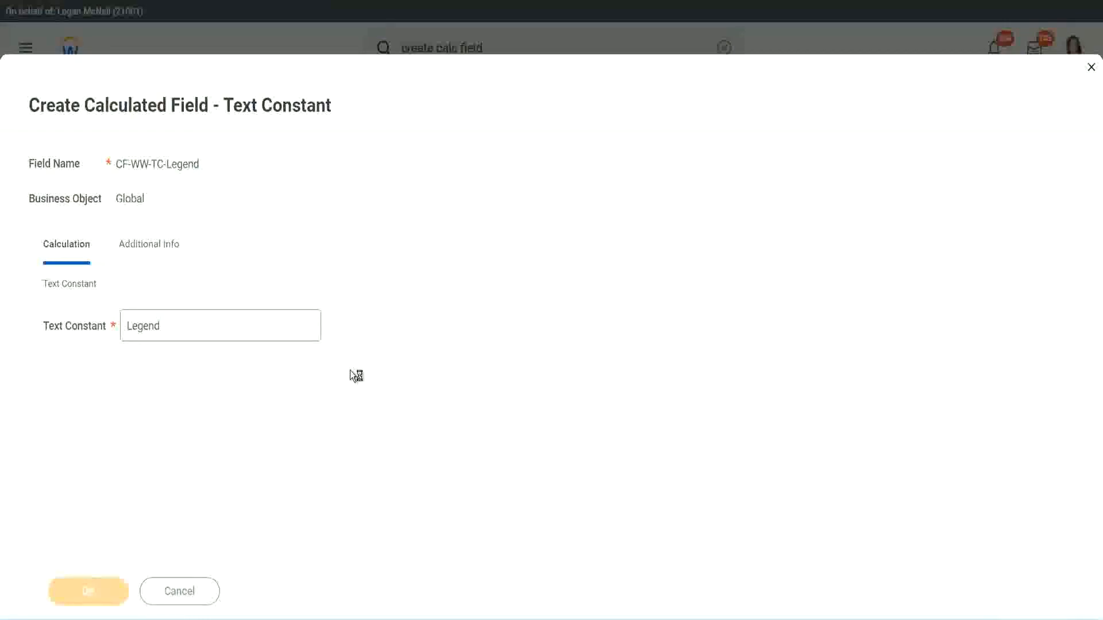
- Check the field type and the conditions with their return values, and save the Evaluate Expression calculated field
scroll(585, 308, down, 3)
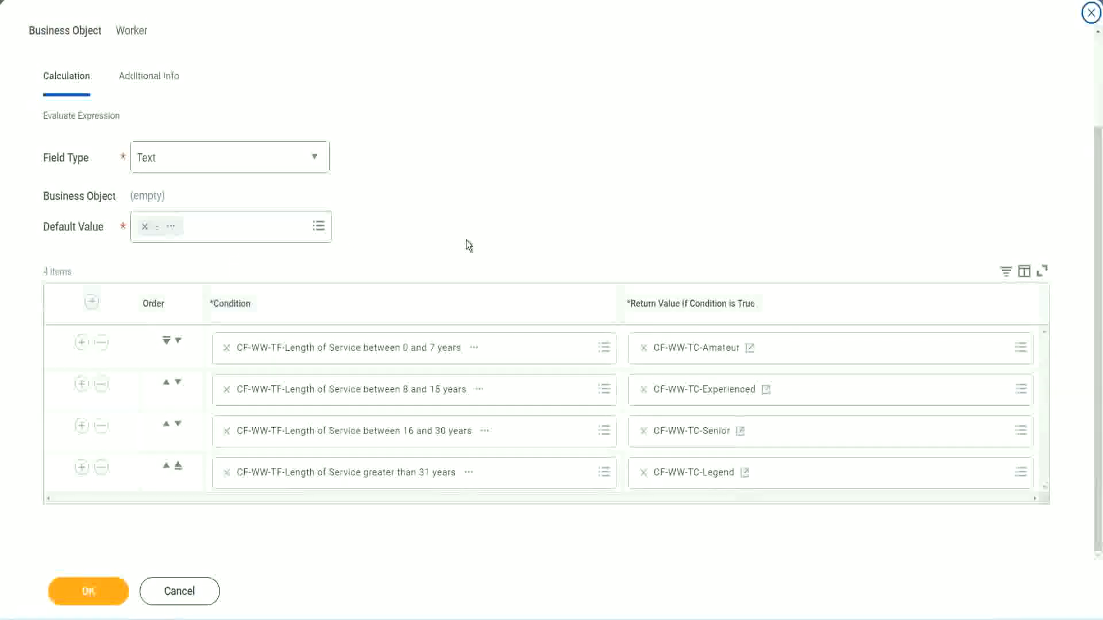
scroll(467, 231, up, 1)
scroll(467, 230, up, 1)
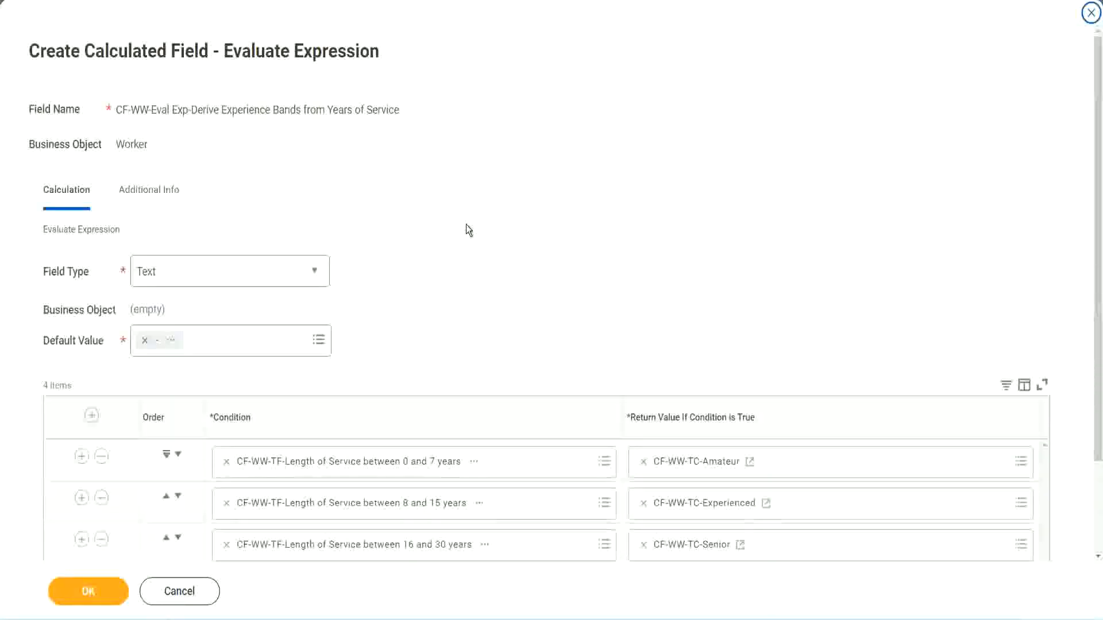
scroll(467, 230, down, 2)
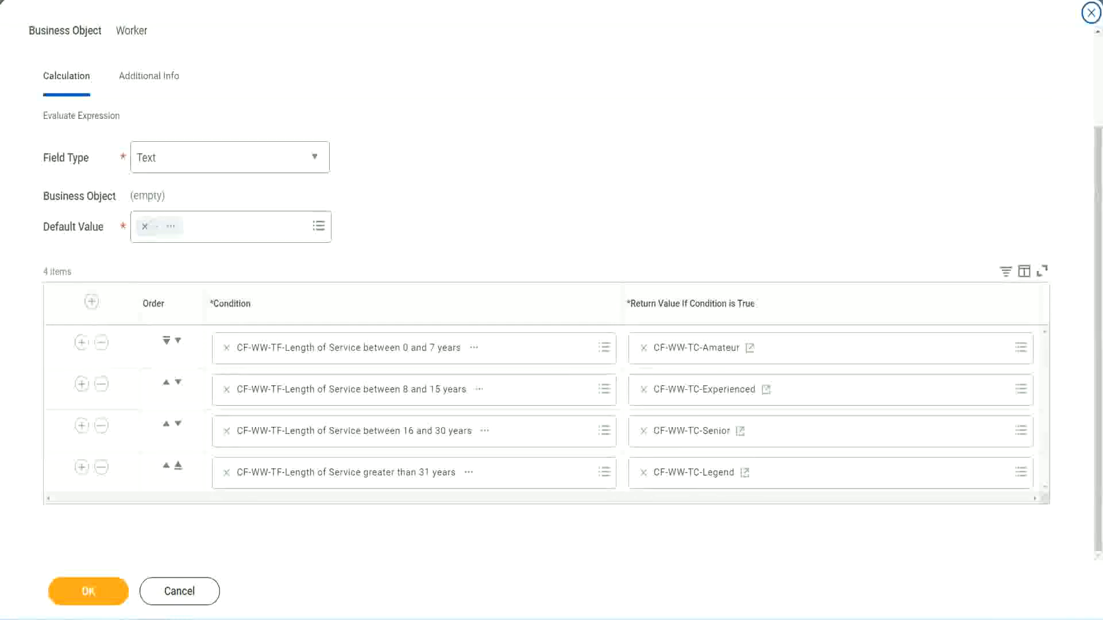
drag(707, 161, 715, 278)
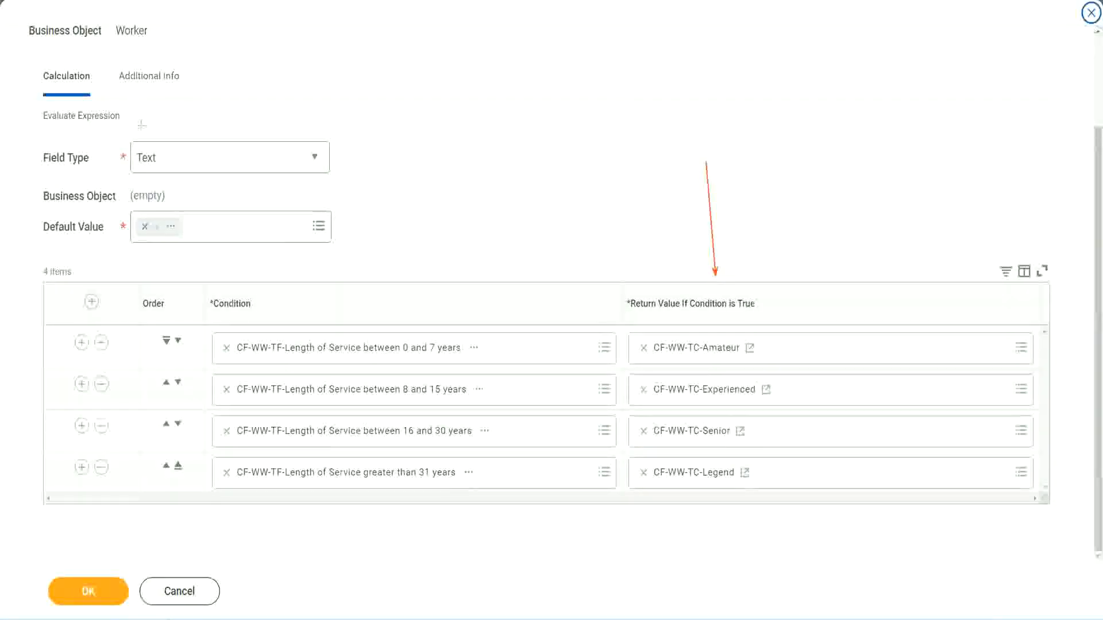
drag(137, 98, 142, 137)
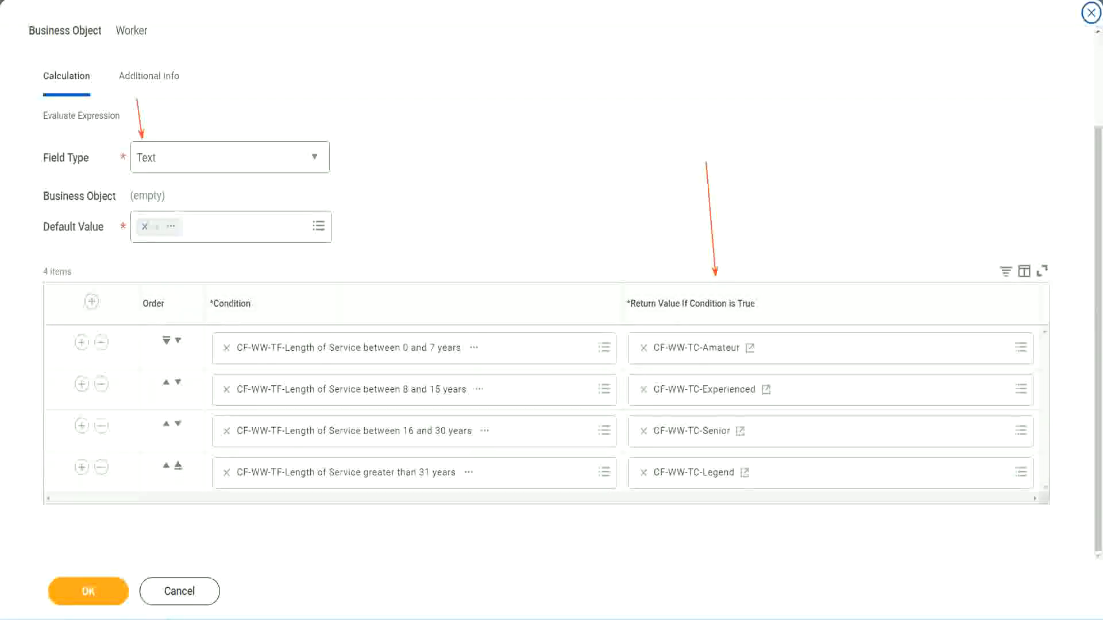
click(96, 589)
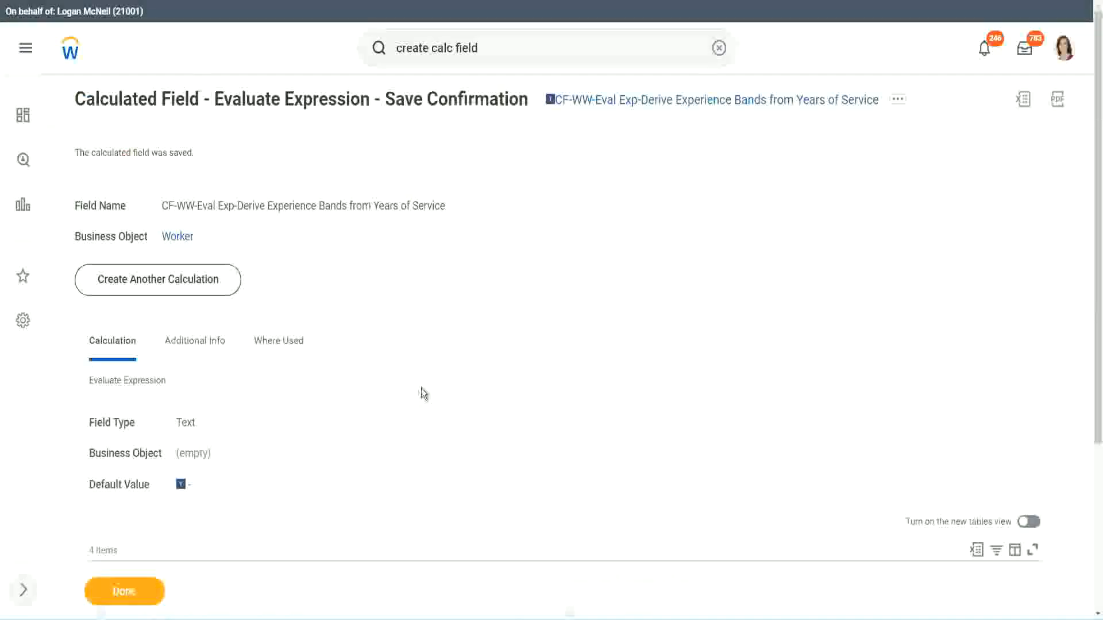
- Review the saved Evaluate Expression field's condition table and finish the save confirmation
scroll(422, 387, down, 4)
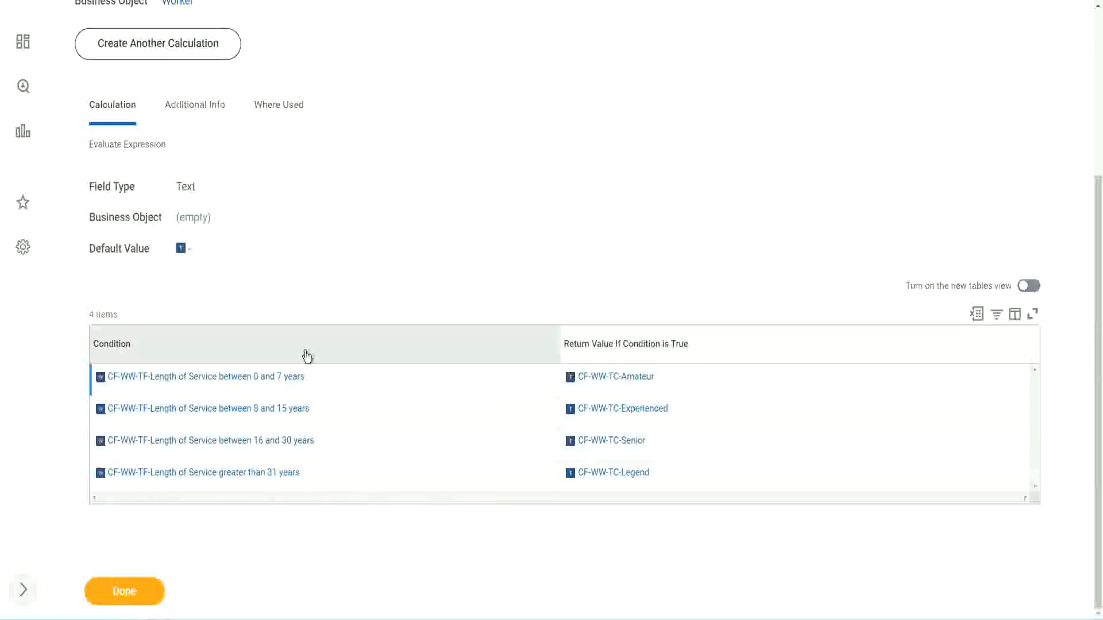
scroll(308, 354, up, 4)
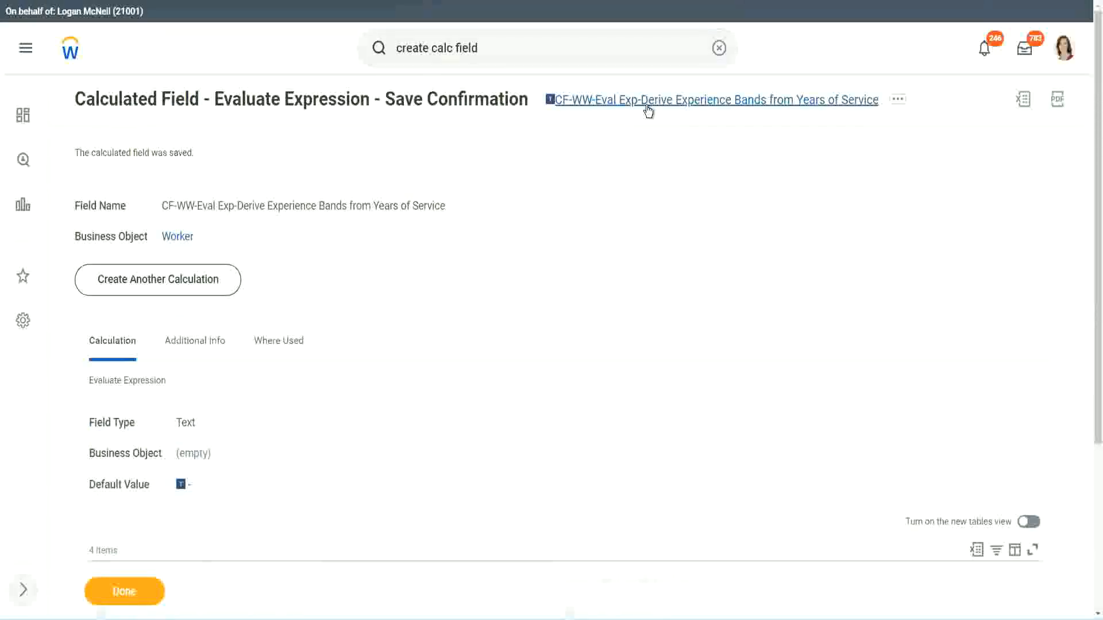
click(679, 182)
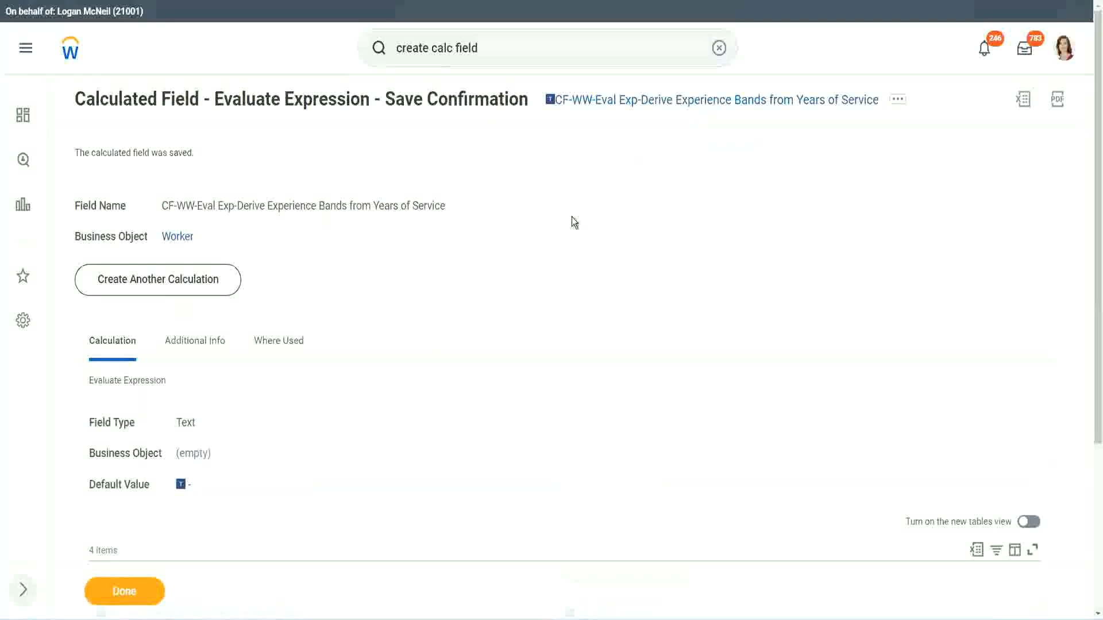
click(122, 593)
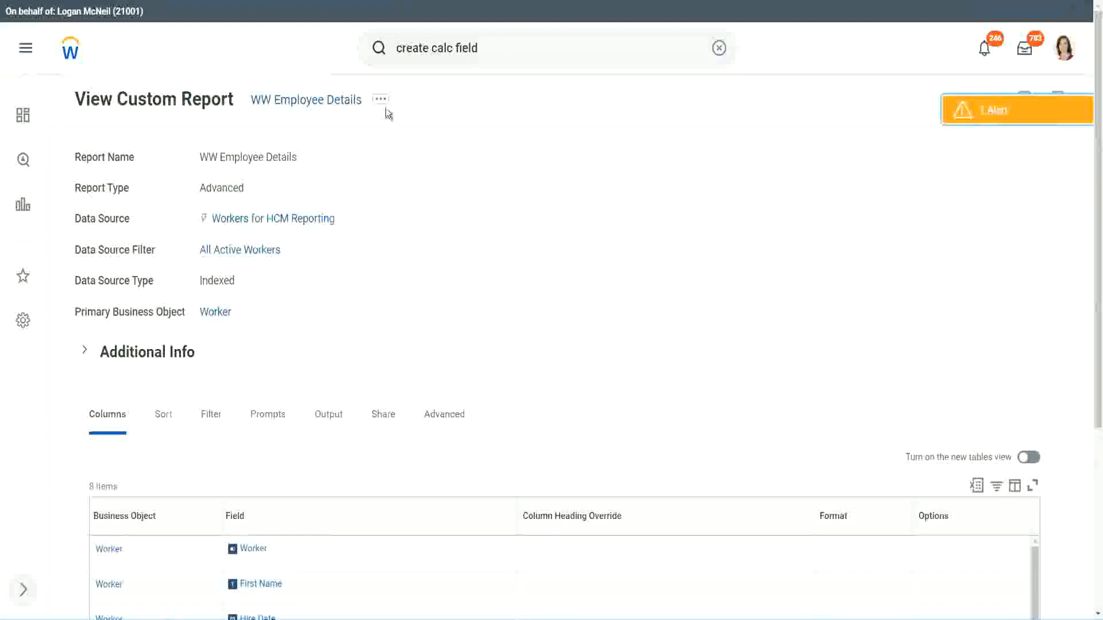
- Open the WW Employee Details custom report for editing and go to its column definitions
click(383, 105)
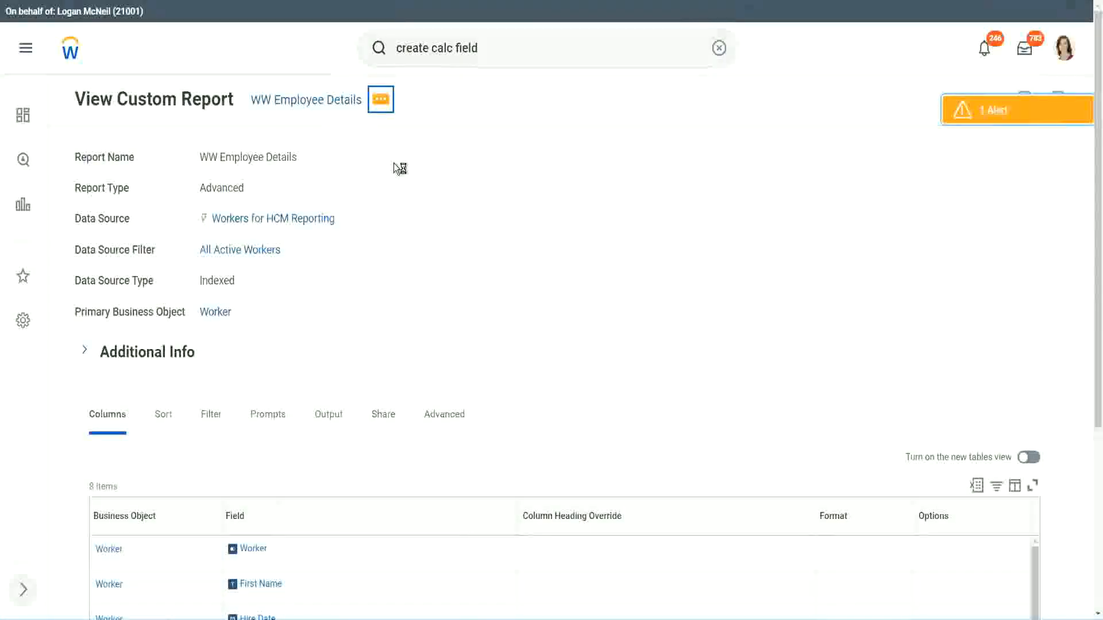
mouse_move(451, 164)
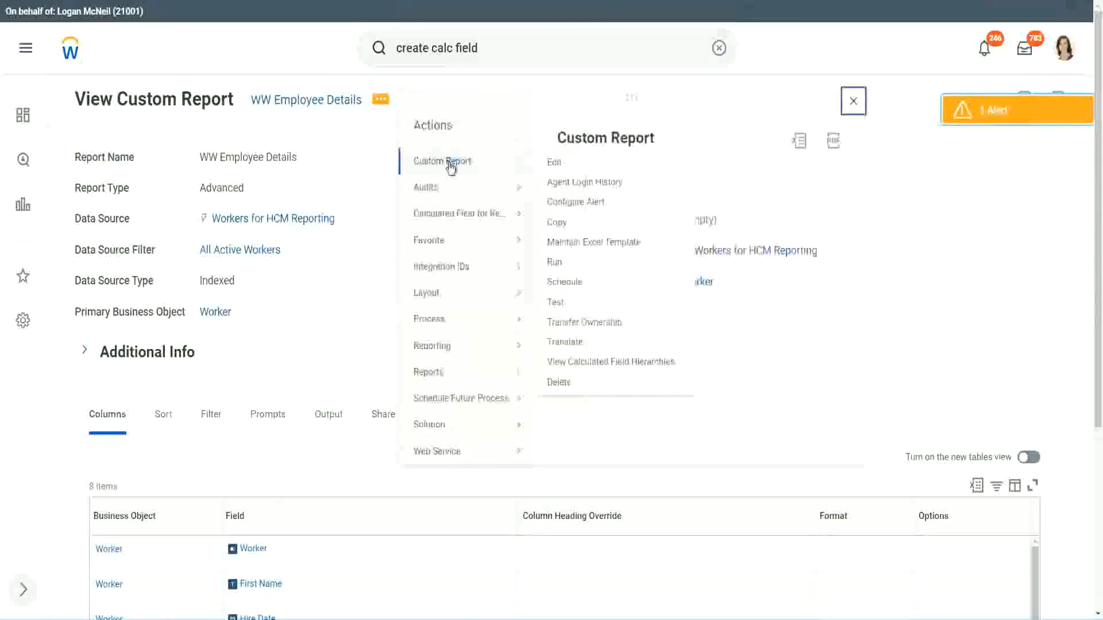
click(560, 165)
scroll(402, 253, down, 4)
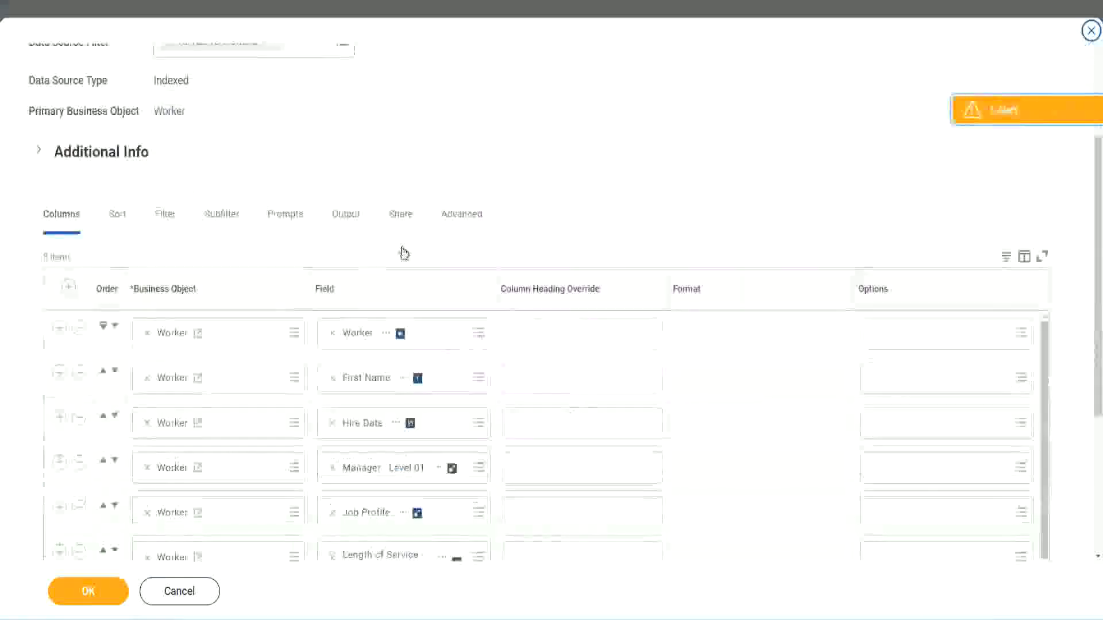
scroll(404, 253, down, 2)
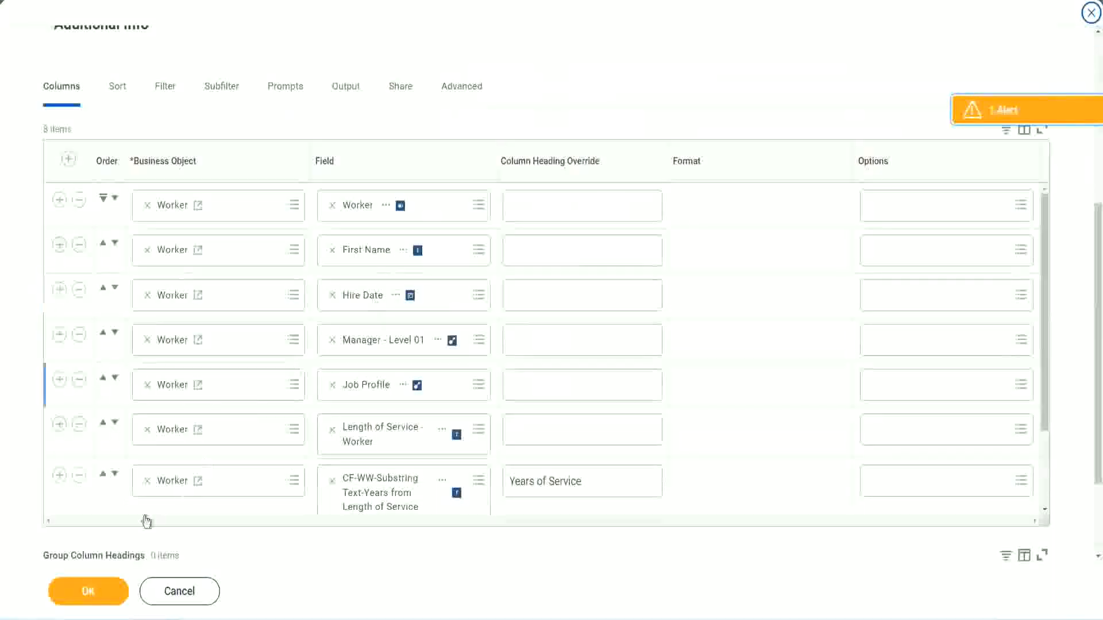
- Add a last Worker column using CF-WW-Eval Exp-Derive Experience Bands from Years of Service, with the heading override Experience Bands
click(59, 476)
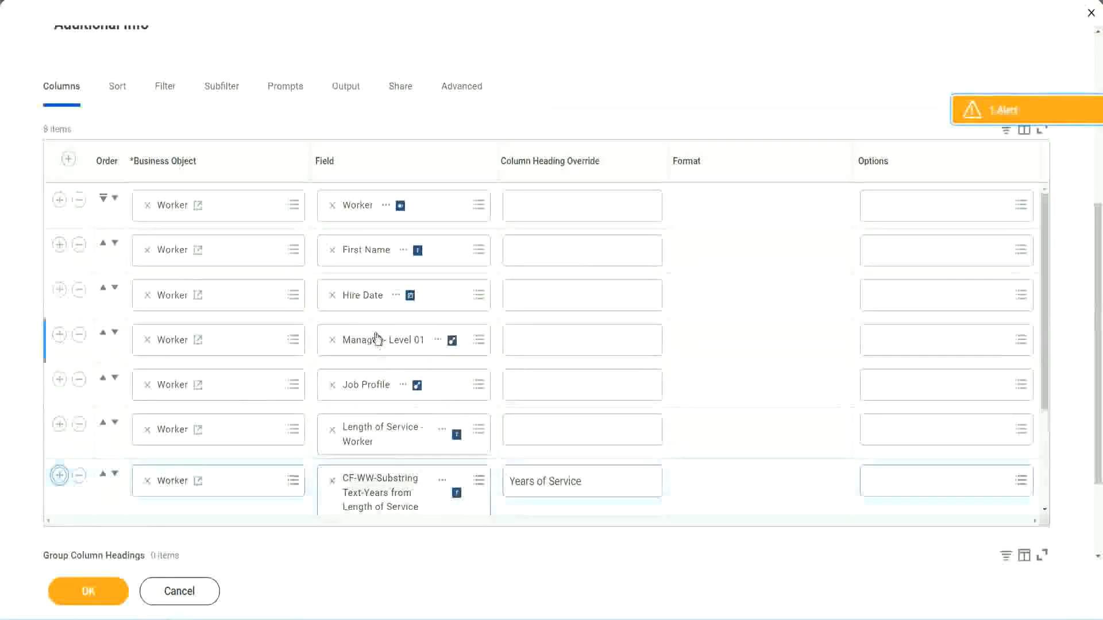
scroll(577, 371, down, 2)
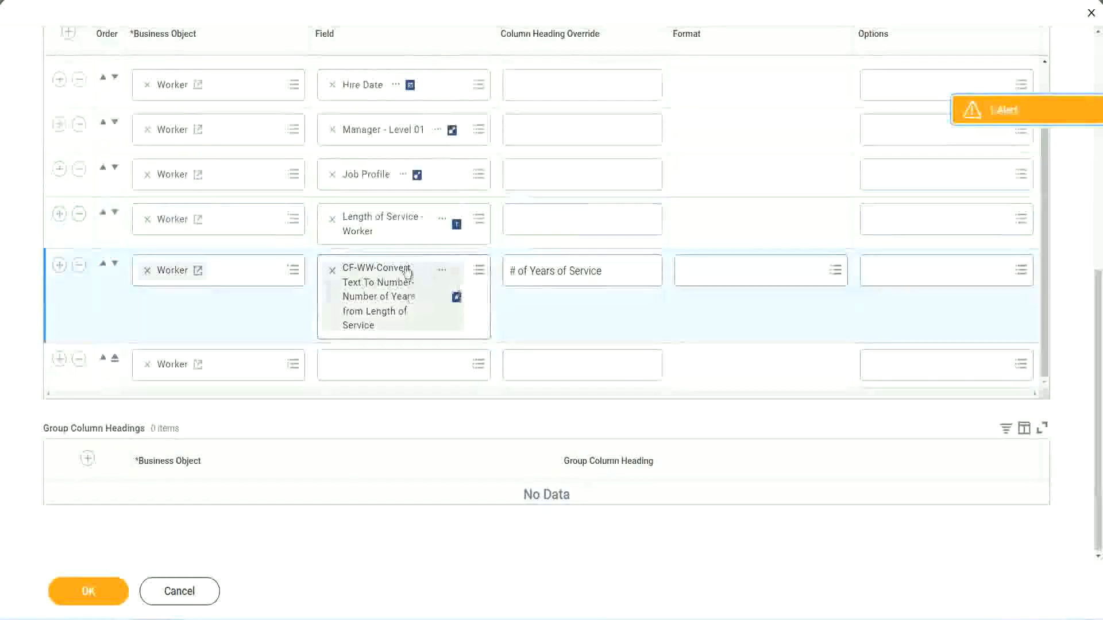
click(361, 364)
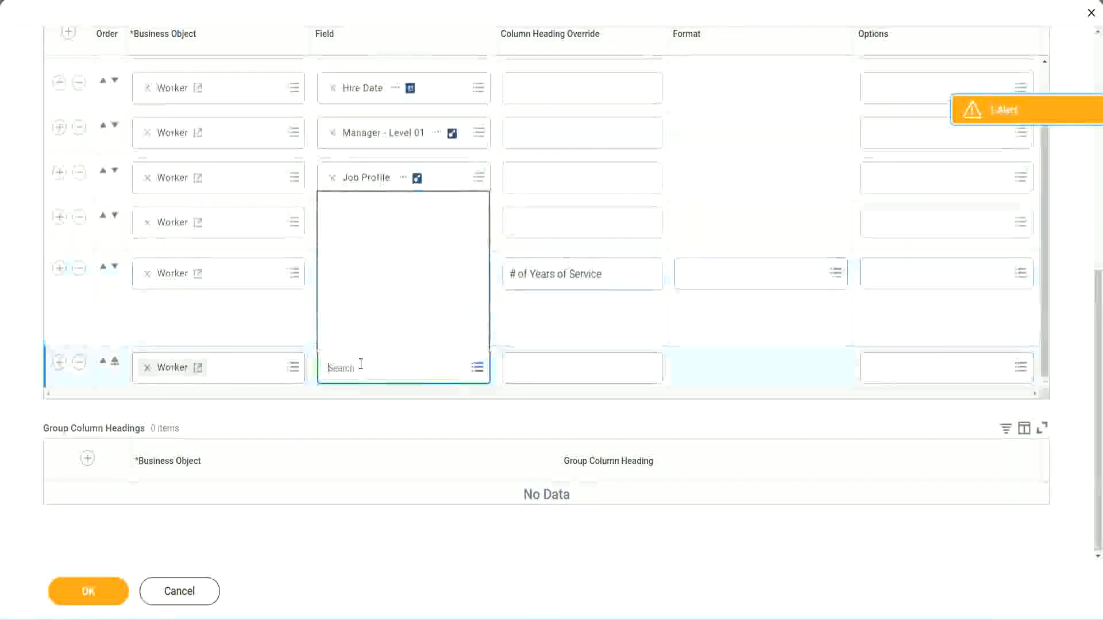
key(ctrl+v)
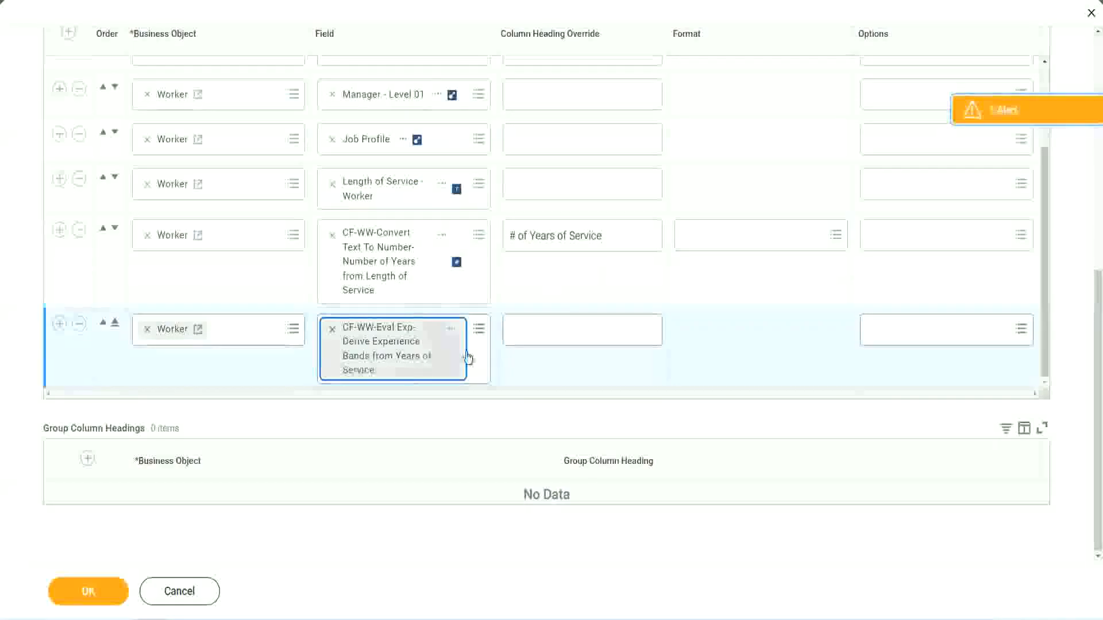
click(561, 330)
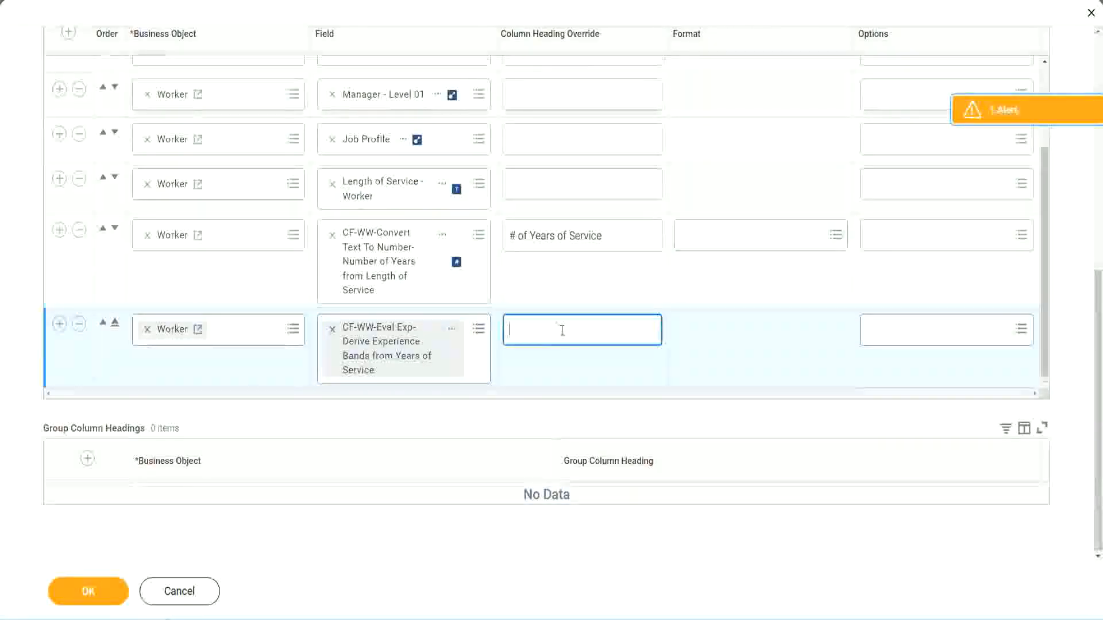
text(E)
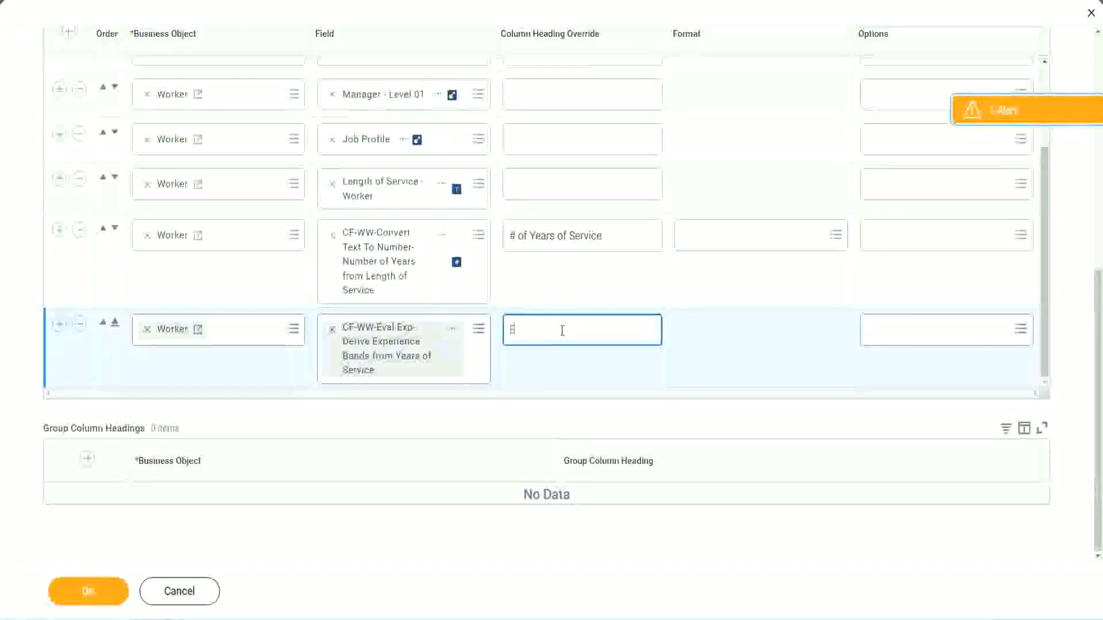
text(xperience Bands)
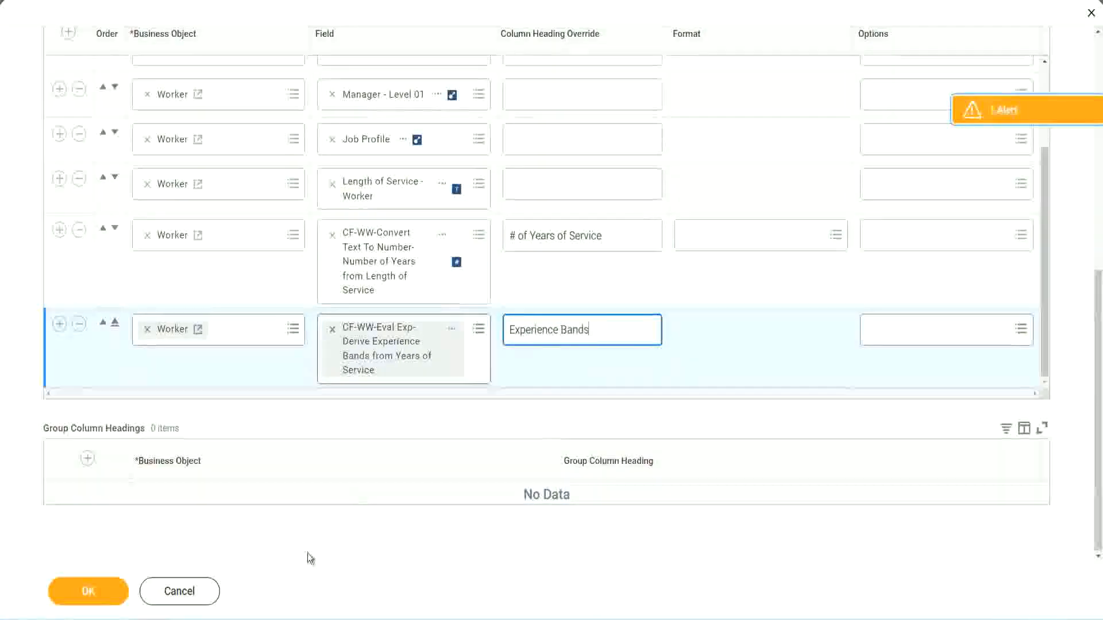
- Save the report's column changes and run WW Employee Details with the worker type prompts left blank
click(94, 592)
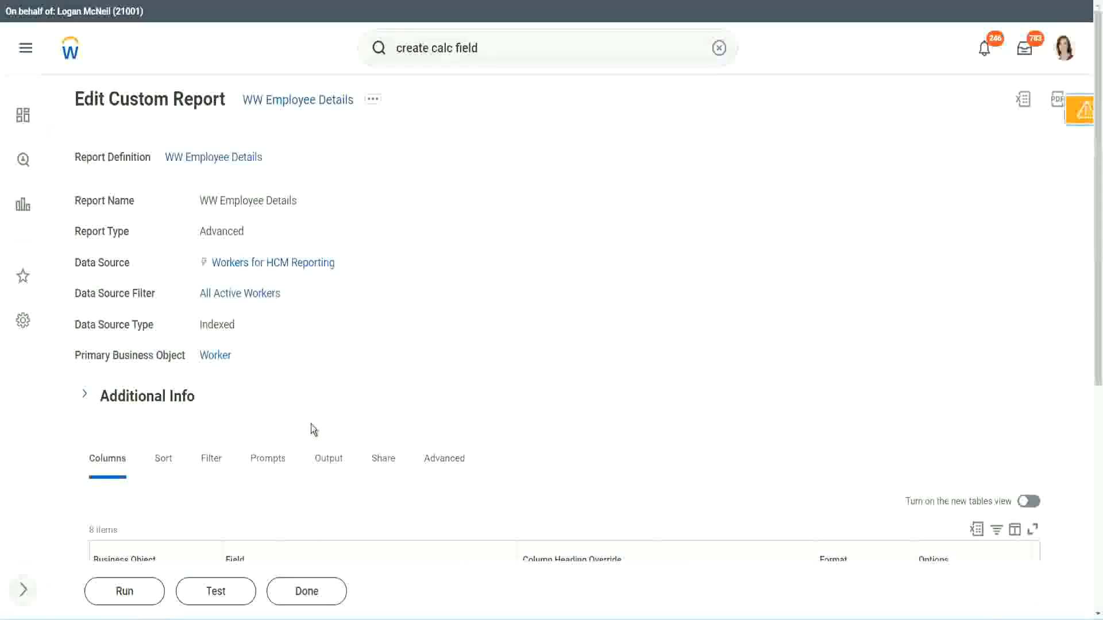
scroll(343, 388, down, 5)
click(126, 591)
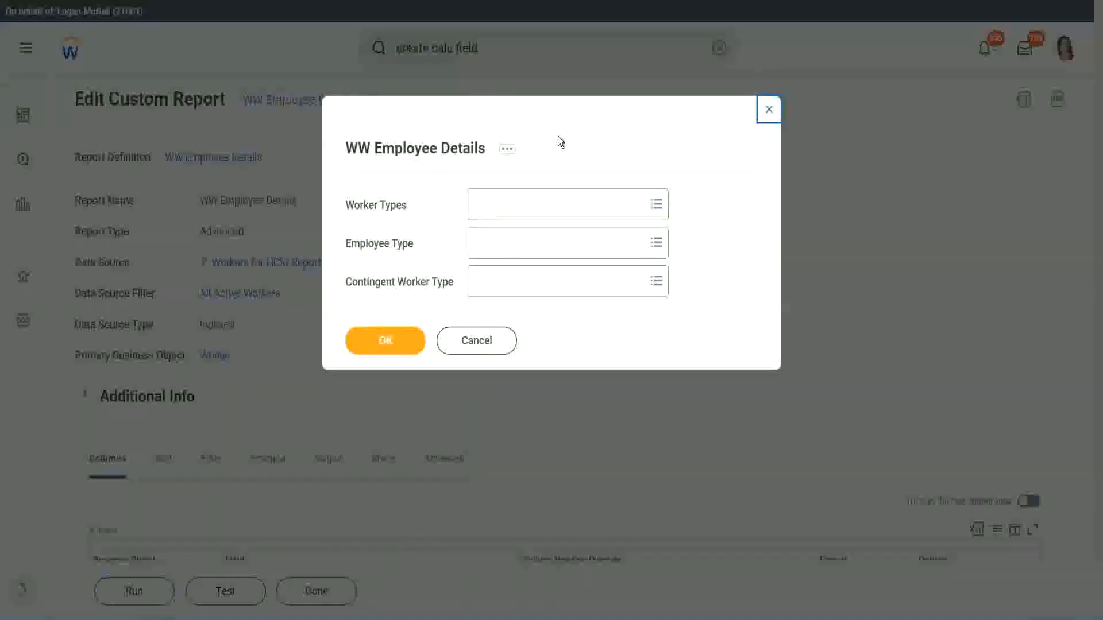
click(402, 341)
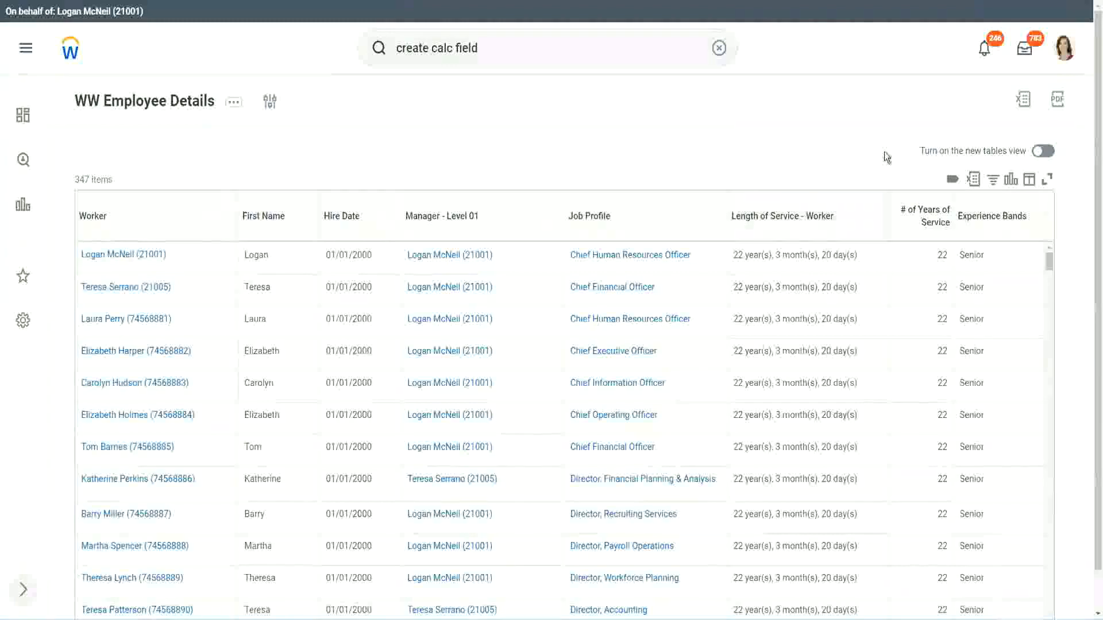
- Compare the first worker's years of service and experience band with the Senior range in the Notepad++ notes
scroll(945, 220, down, 1)
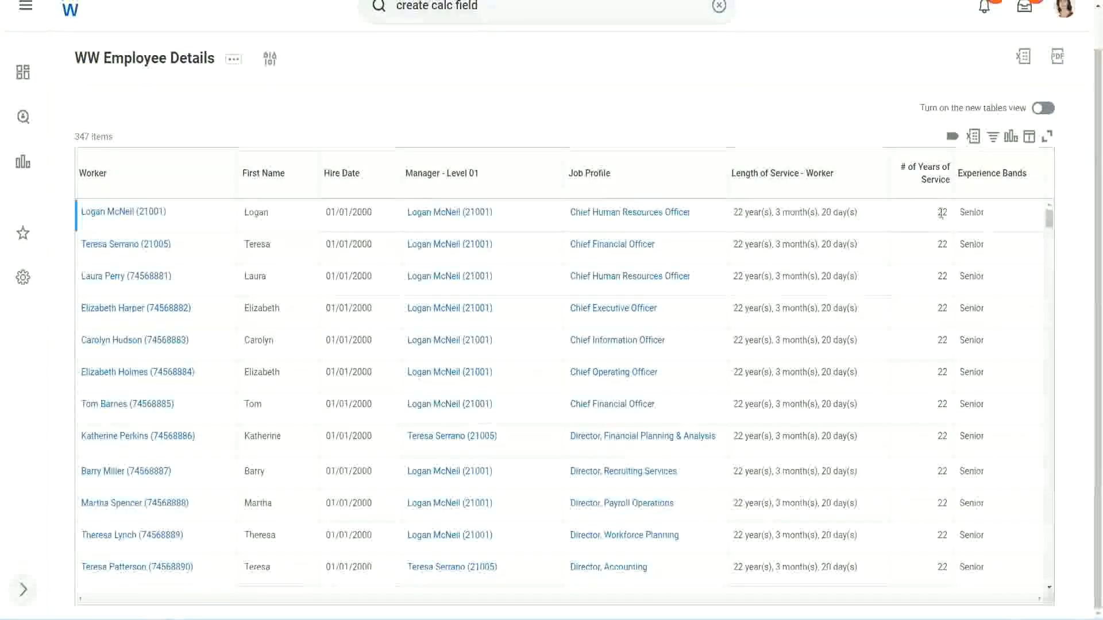
double_click(943, 213)
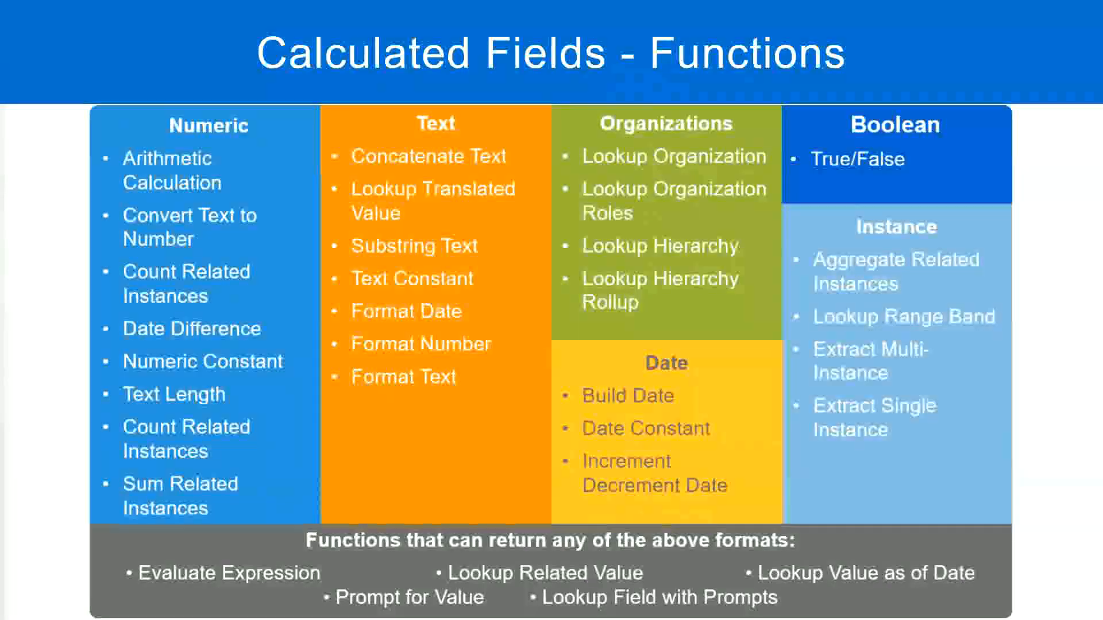
key(alt+Tab)
click(283, 201)
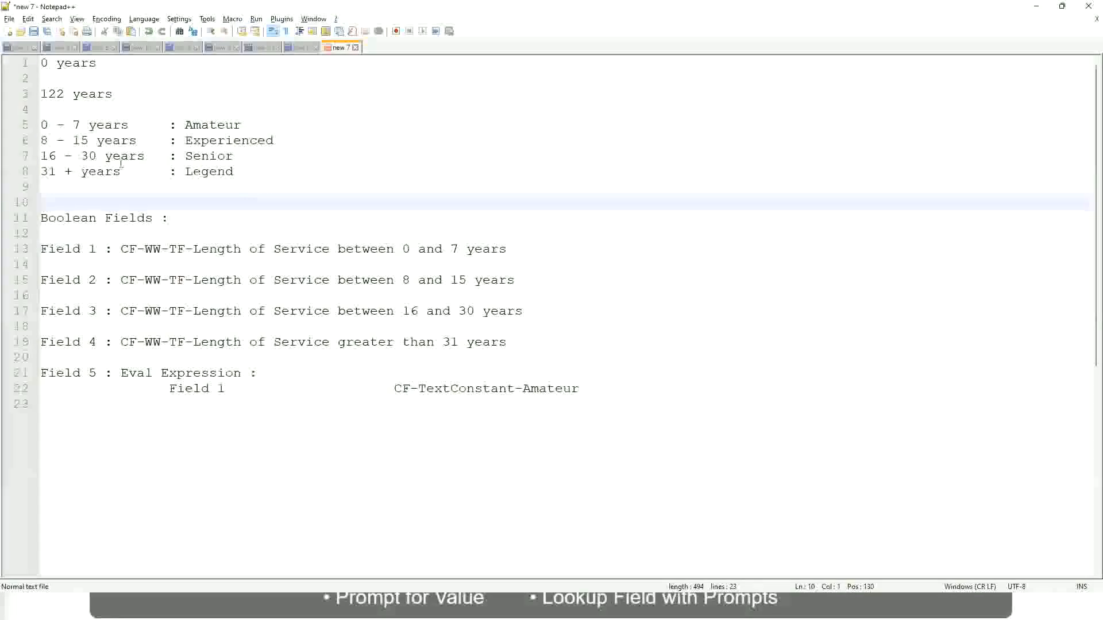
click(197, 152)
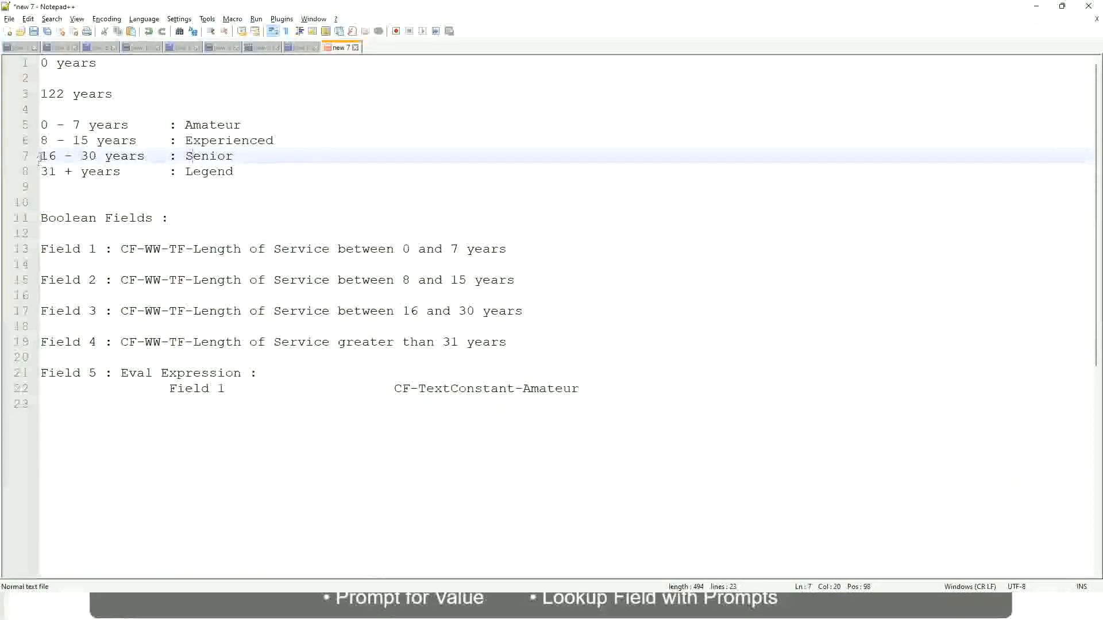
drag(41, 156, 108, 156)
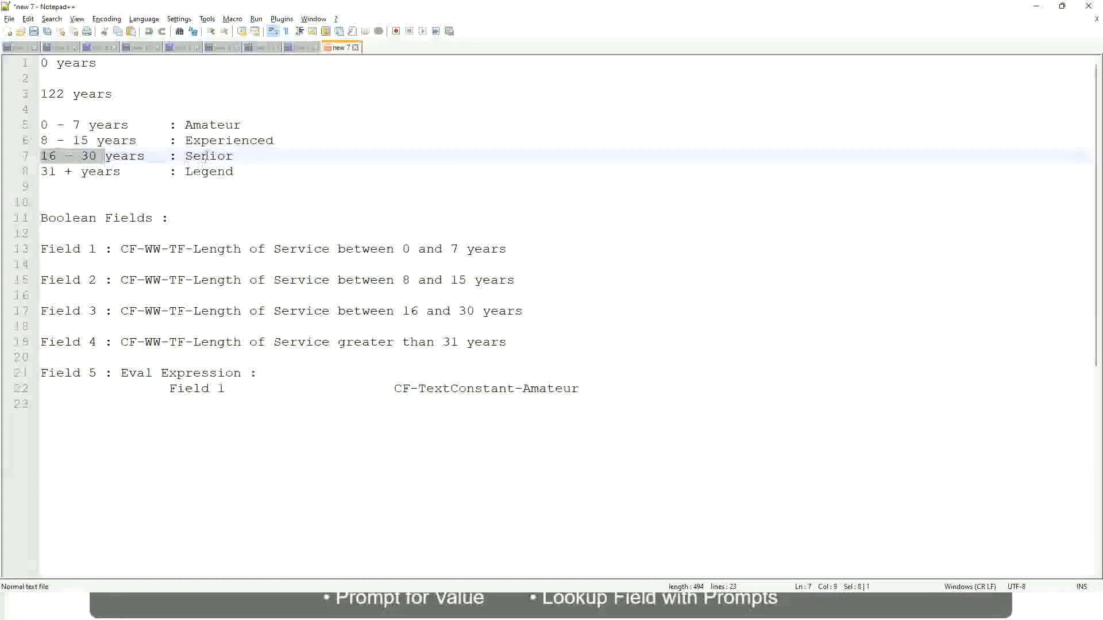
double_click(205, 156)
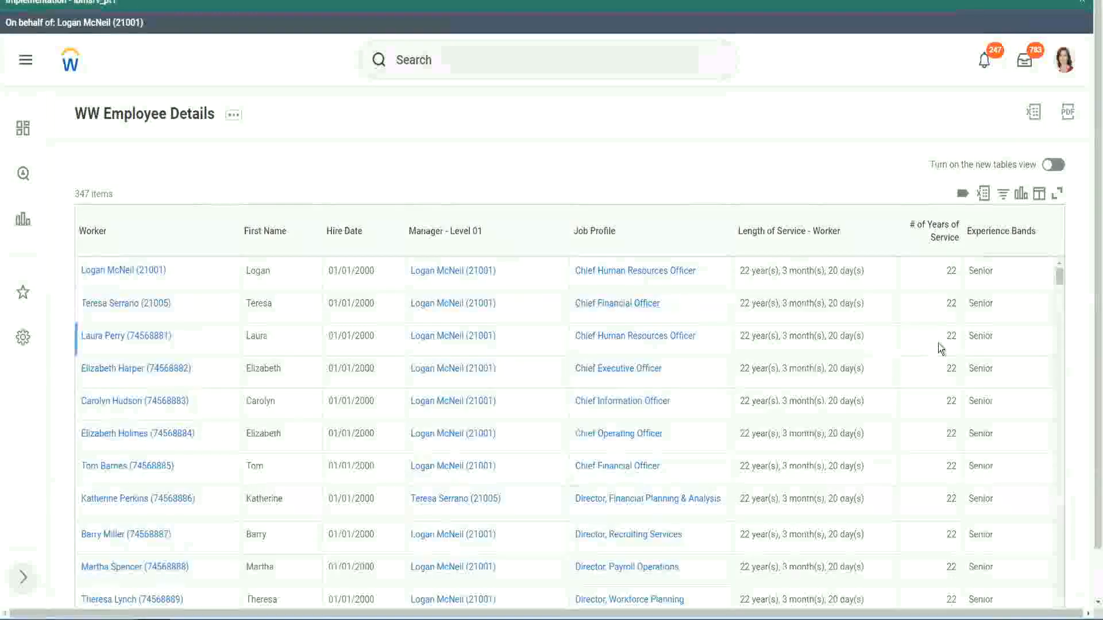
- Look through the WW Employee Details report rows, comparing years of service with the Experience Bands values
scroll(942, 345, down, 2)
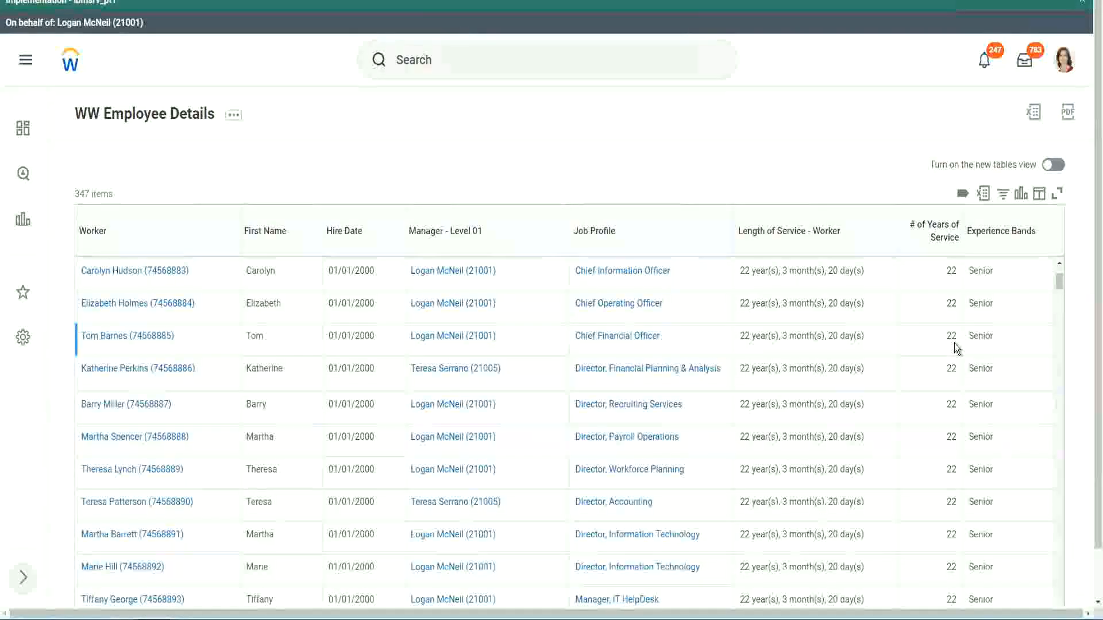
scroll(954, 350, down, 5)
scroll(963, 383, down, 5)
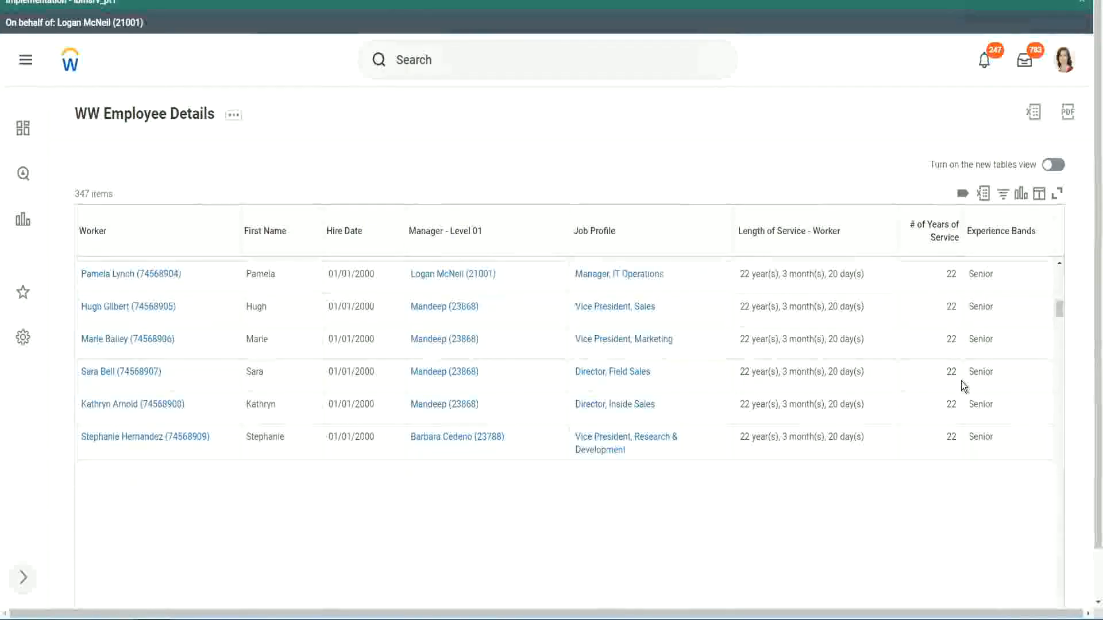
scroll(976, 395, down, 1)
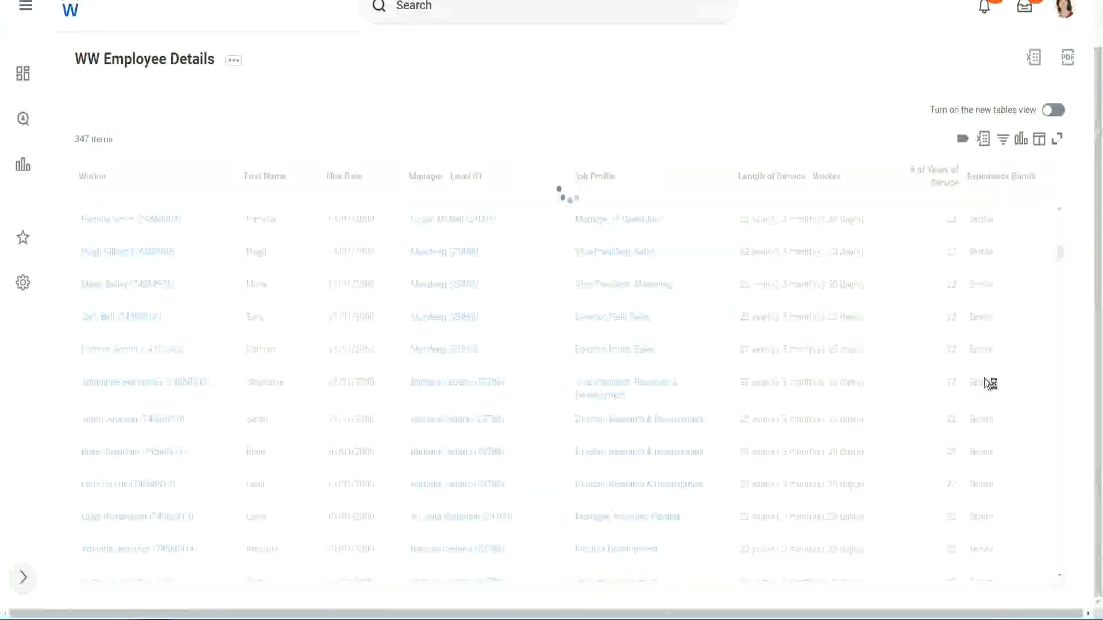
scroll(1023, 325, down, 5)
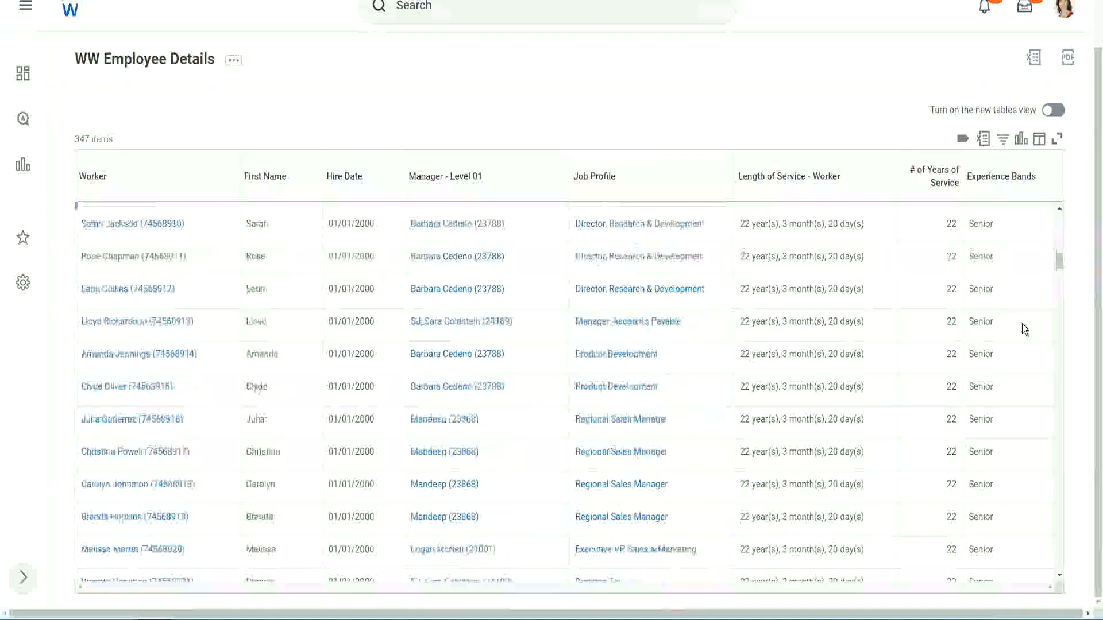
scroll(1021, 327, down, 3)
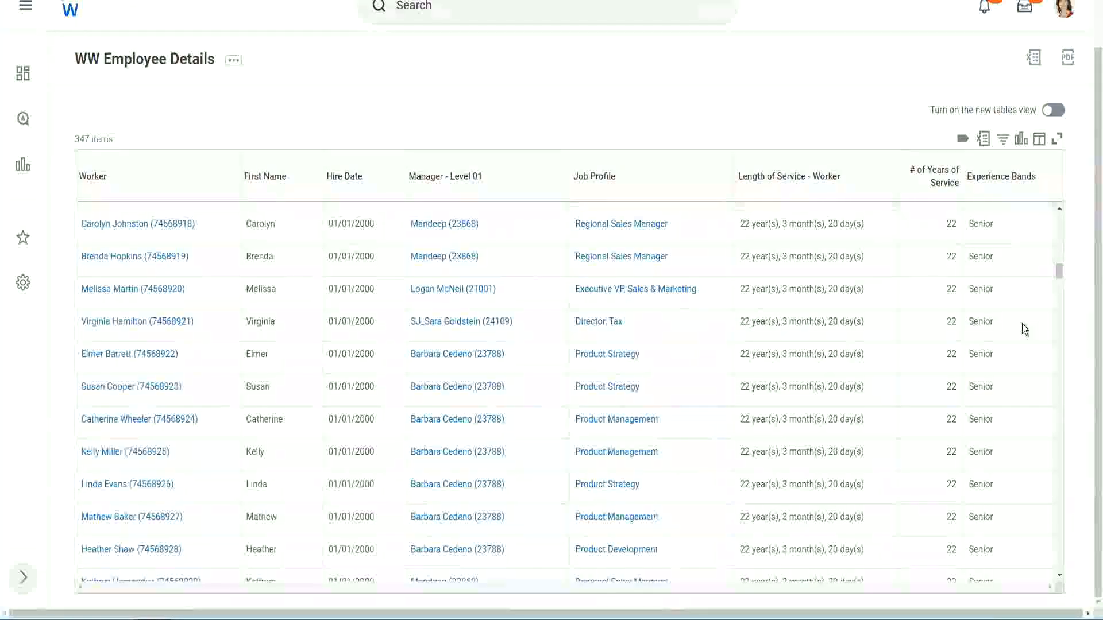
scroll(1021, 322, down, 5)
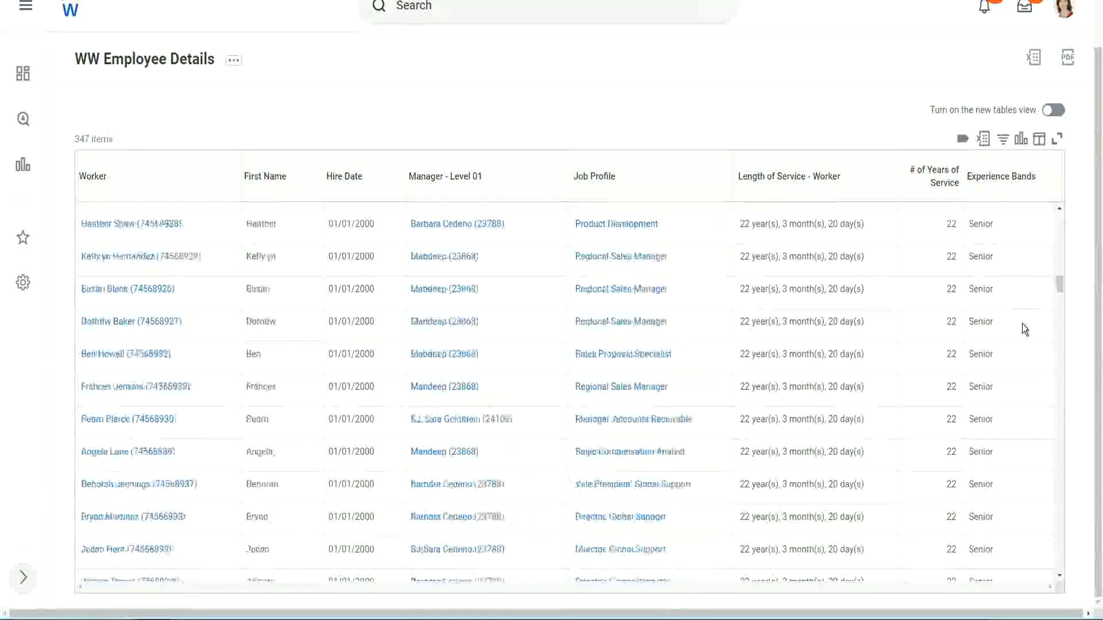
- Filter the report's Experience Bands column to values that contain Amateur
click(1001, 177)
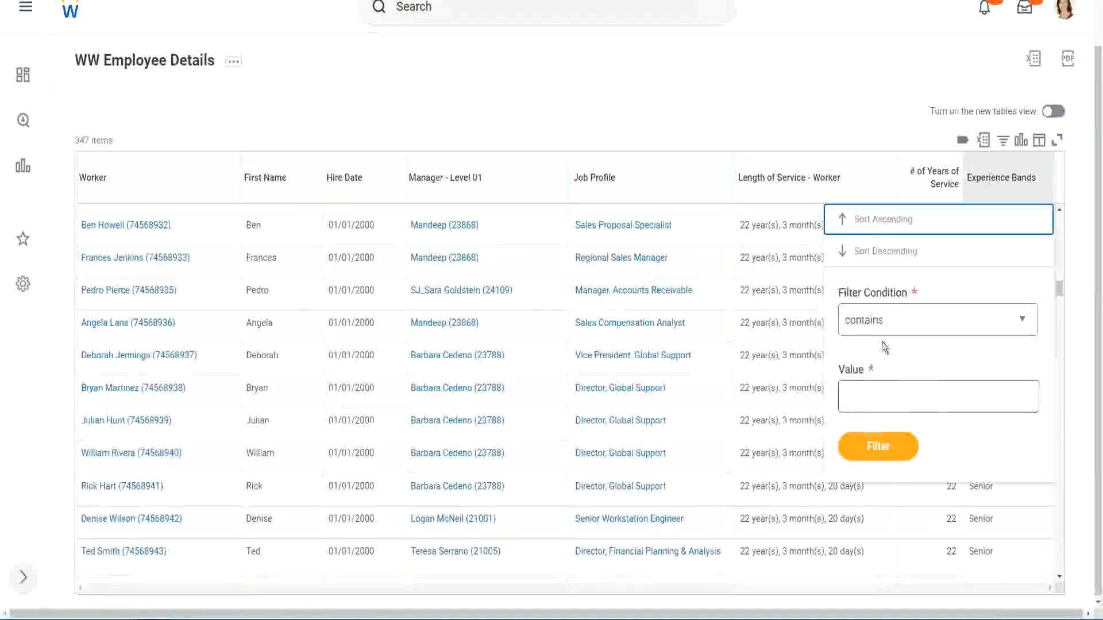
click(874, 386)
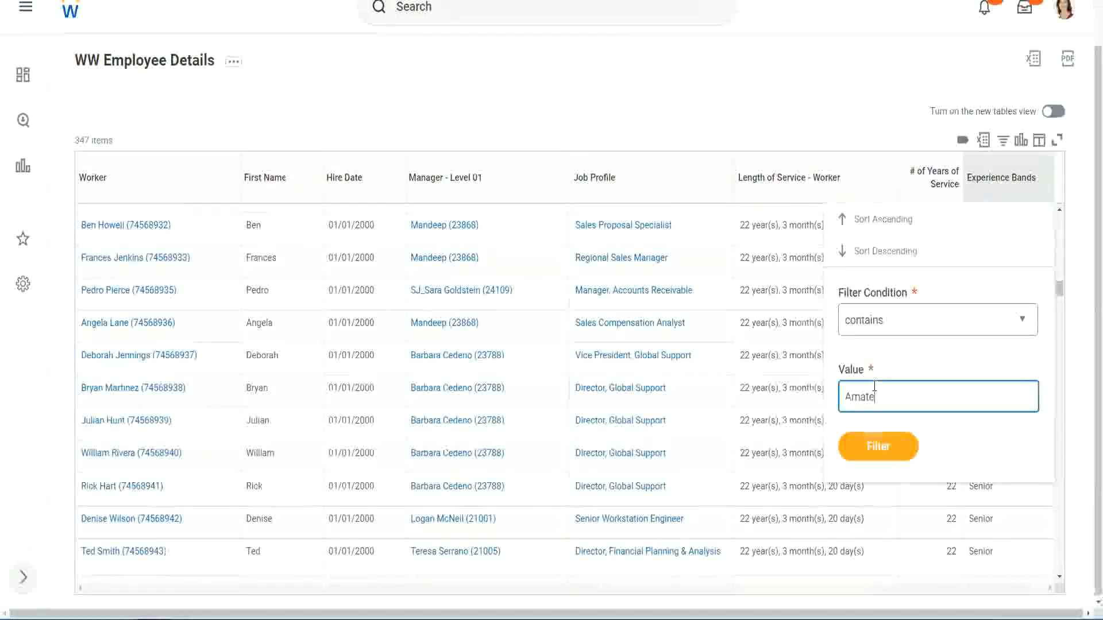
text(Amateur)
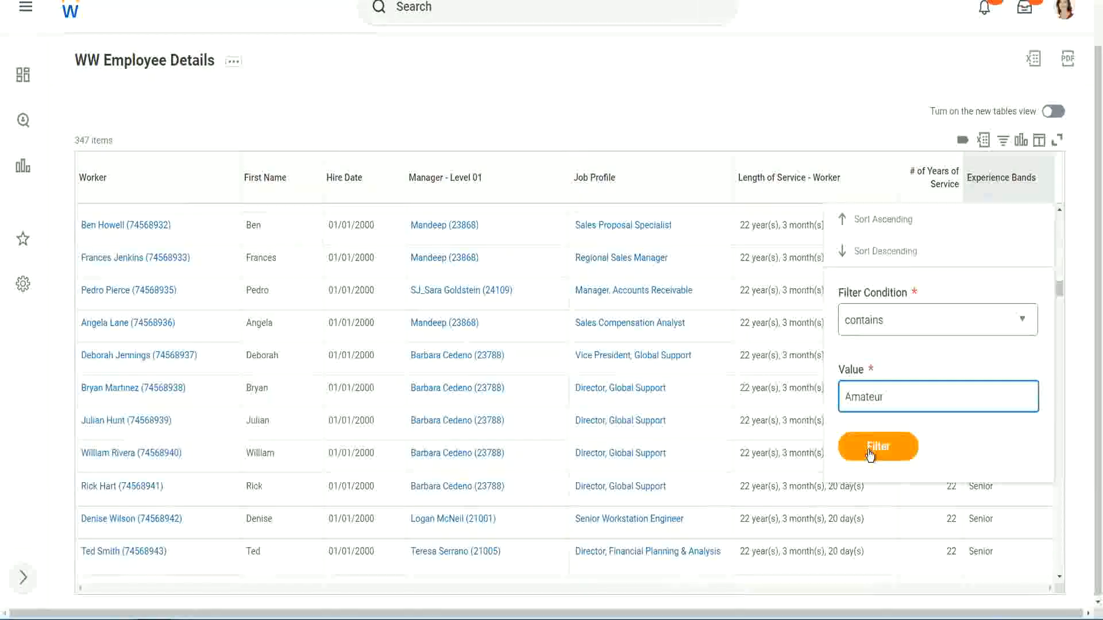
click(870, 455)
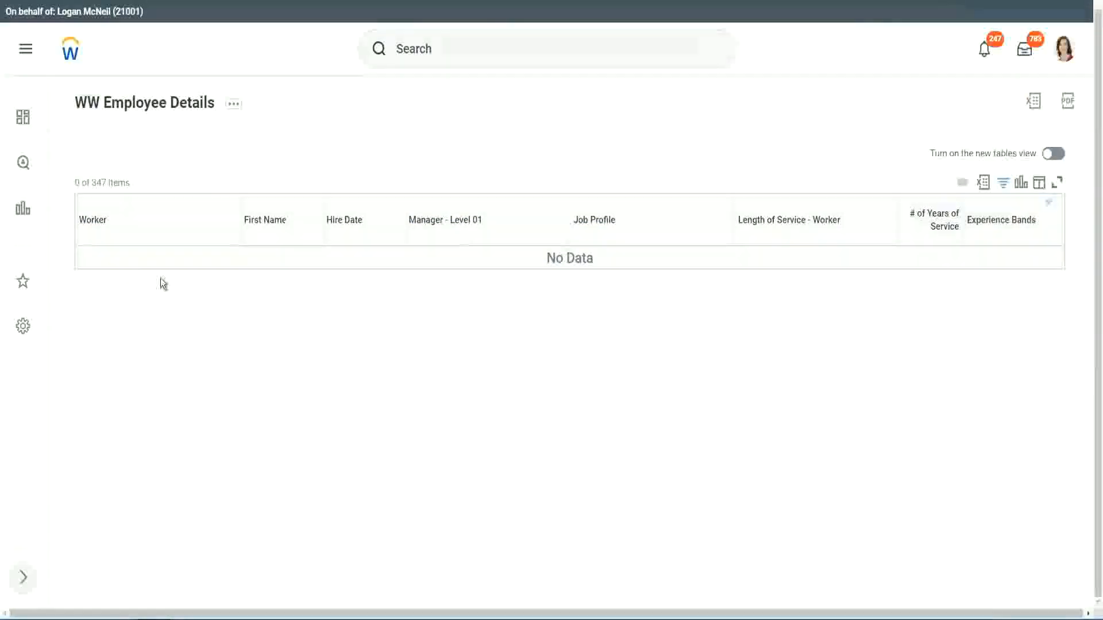
- Change the Experience Bands filter value to Legend and scan the filtered workers' years of service
click(994, 219)
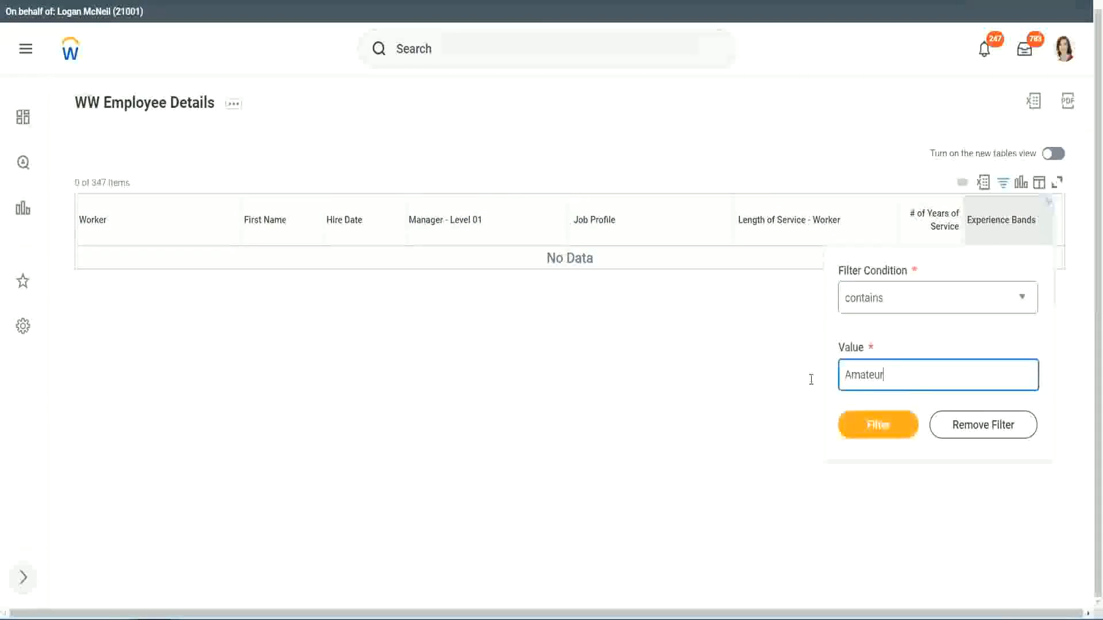
drag(810, 379, 789, 381)
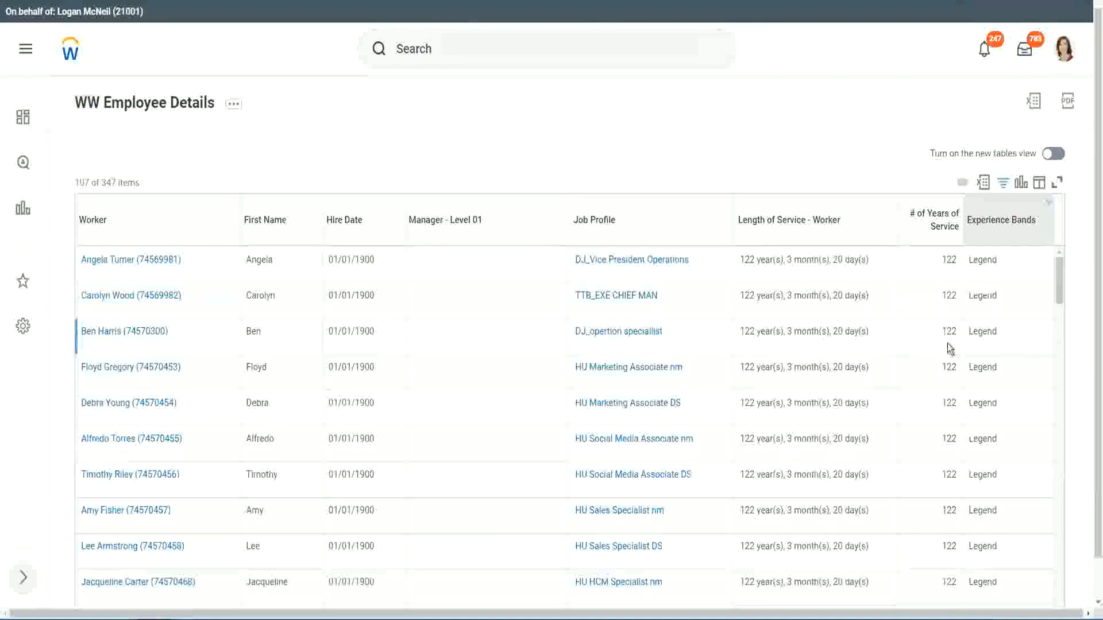
scroll(947, 344, down, 20)
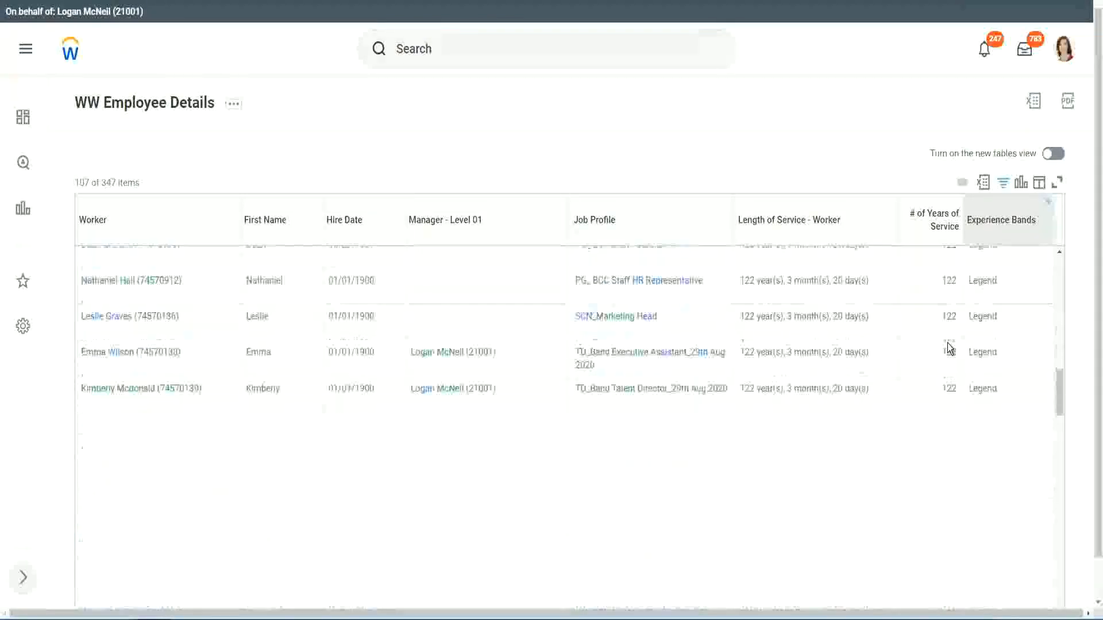
scroll(948, 348, down, 2)
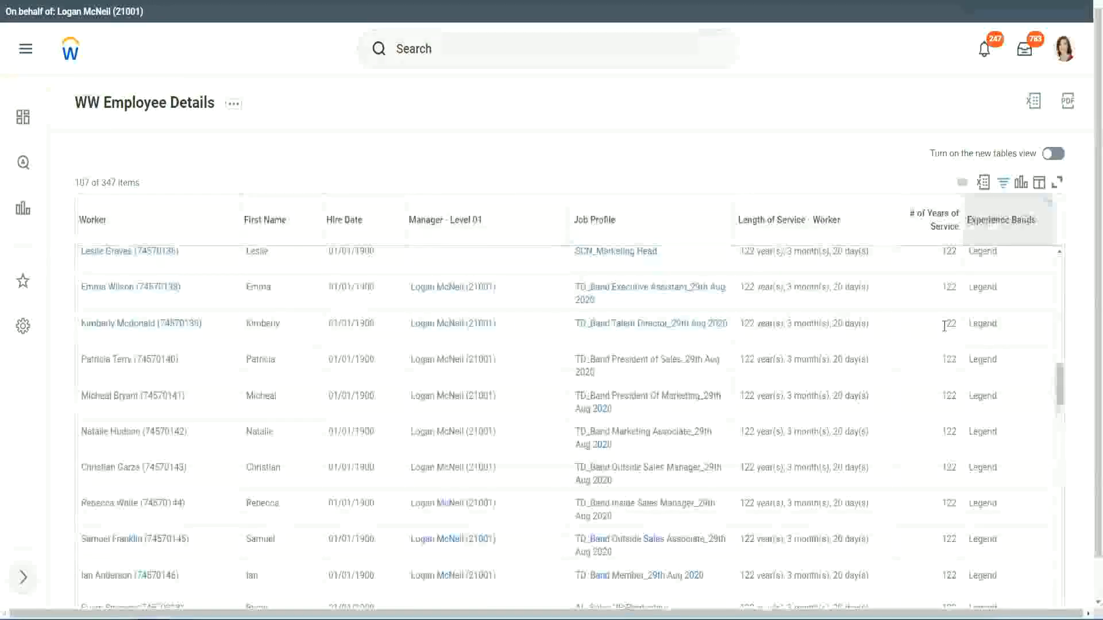
scroll(944, 326, down, 10)
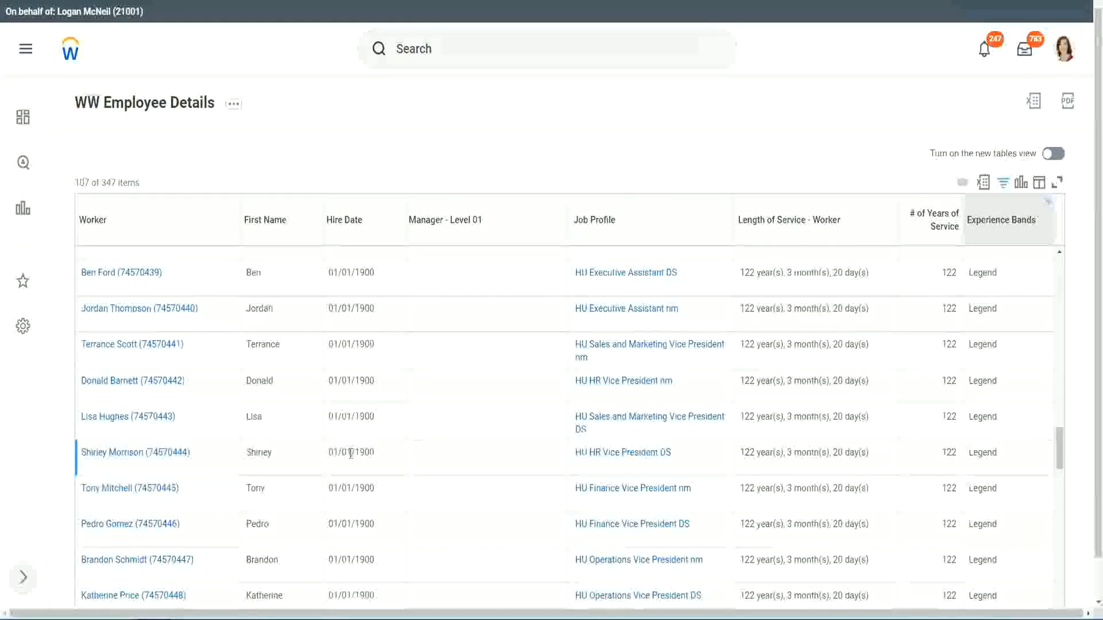
- Check hire years against years of service for the Legend workers through the end of the filtered list
double_click(357, 451)
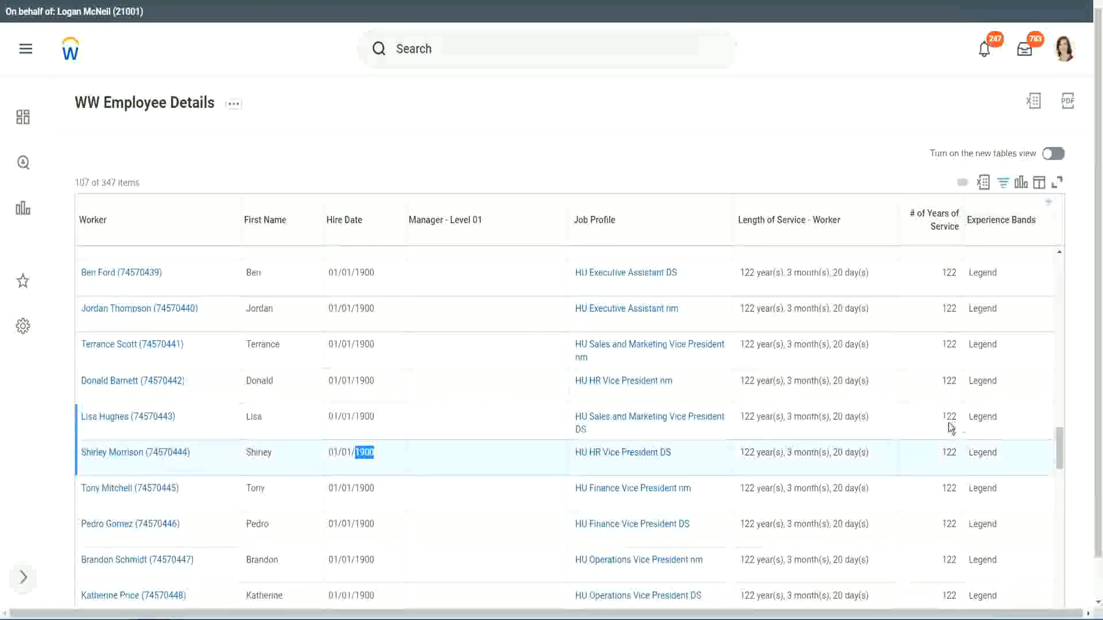
scroll(939, 430, down, 2)
scroll(938, 431, down, 3)
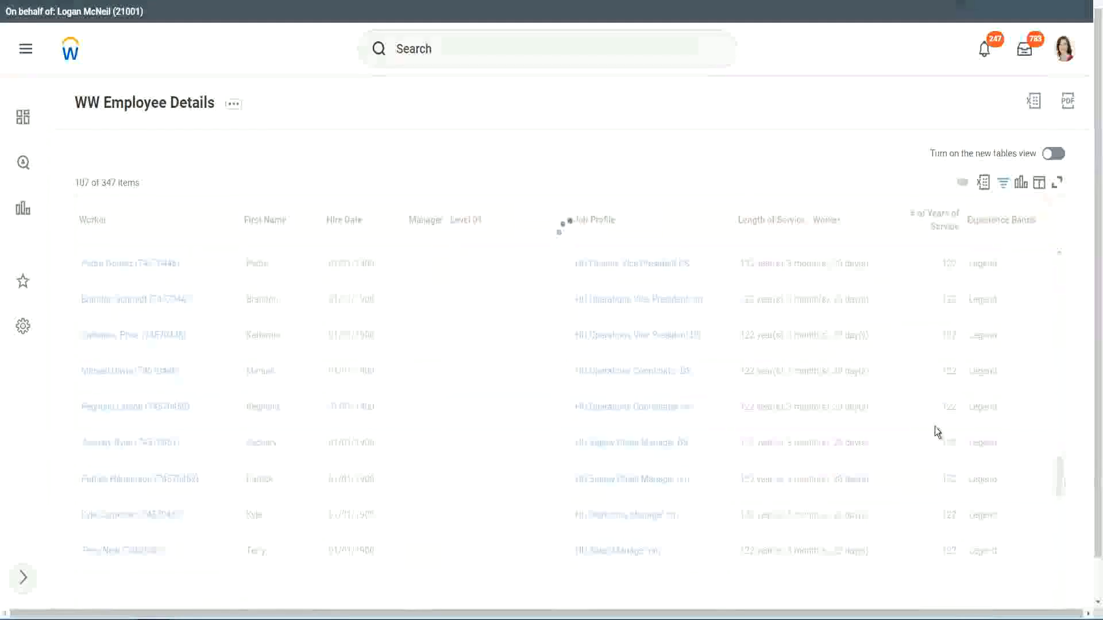
scroll(935, 426, down, 15)
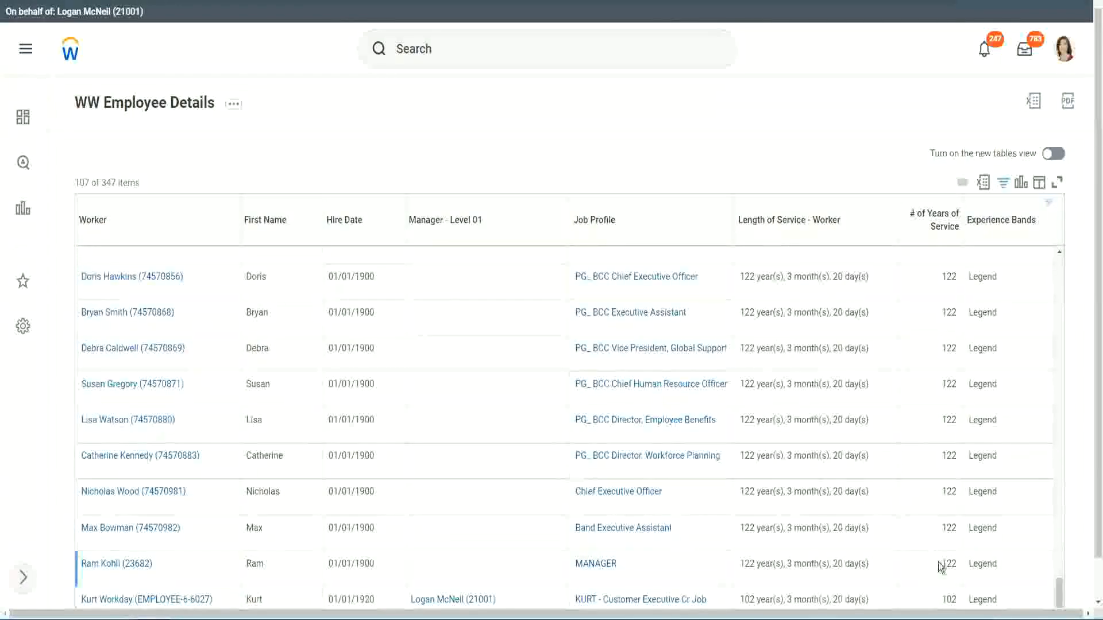
double_click(948, 597)
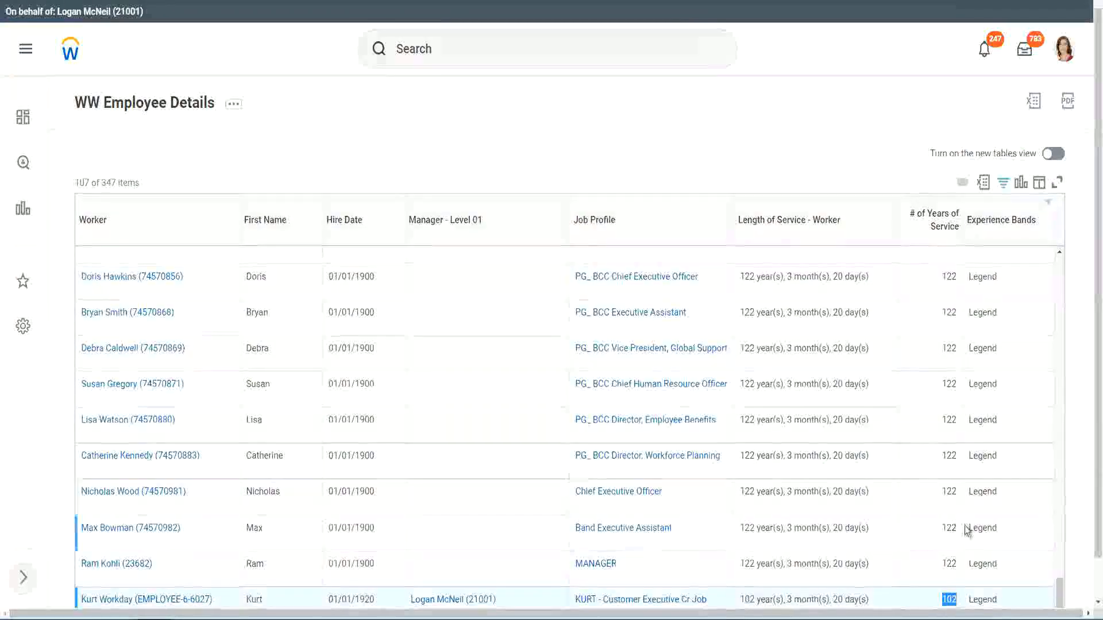
drag(948, 491, 958, 492)
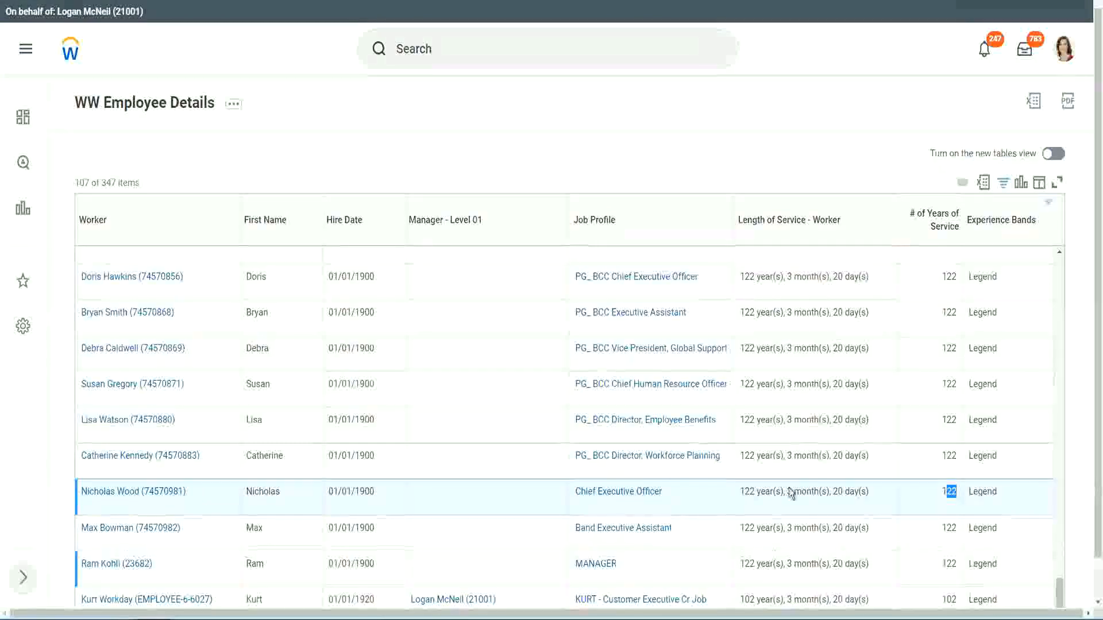
click(926, 457)
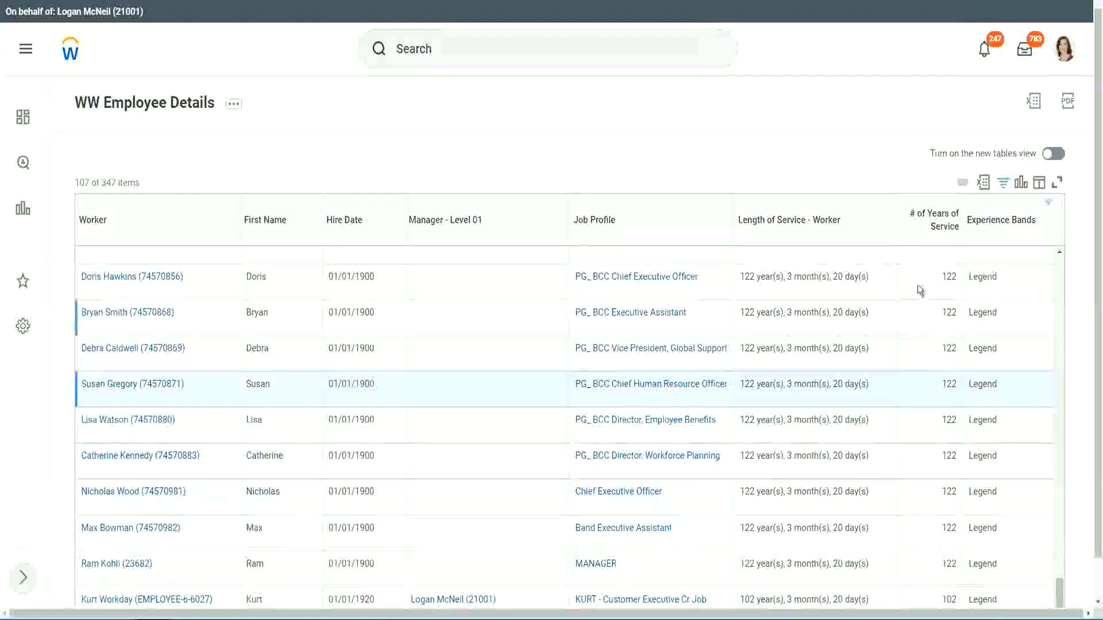
- Change the Experience Bands column filter so it shows only values that contain Experienced
click(1008, 225)
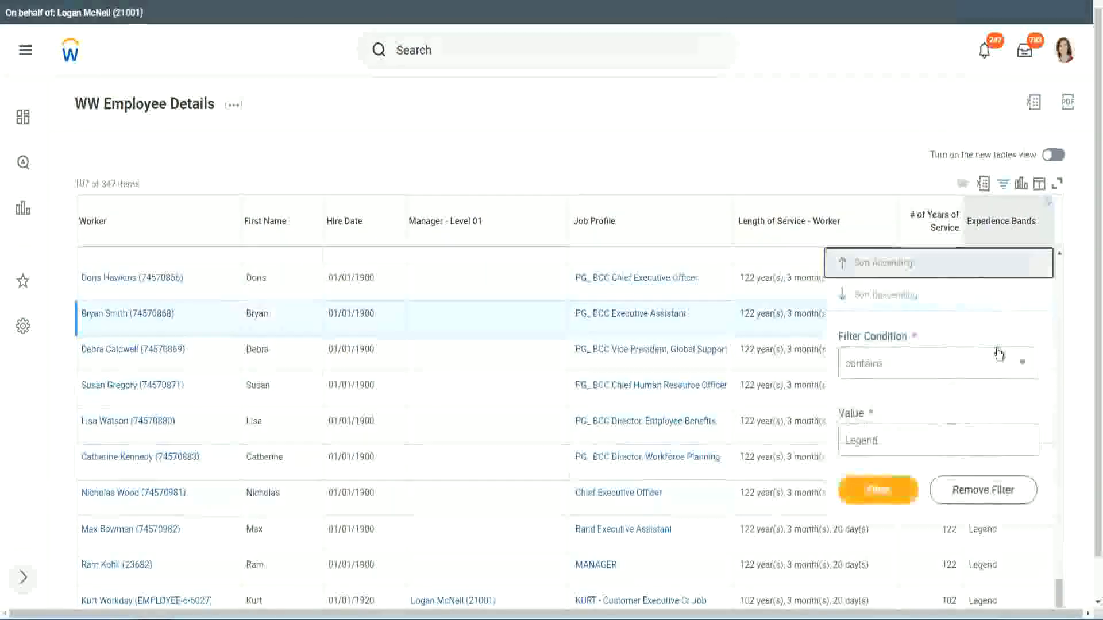
click(903, 440)
double_click(861, 440)
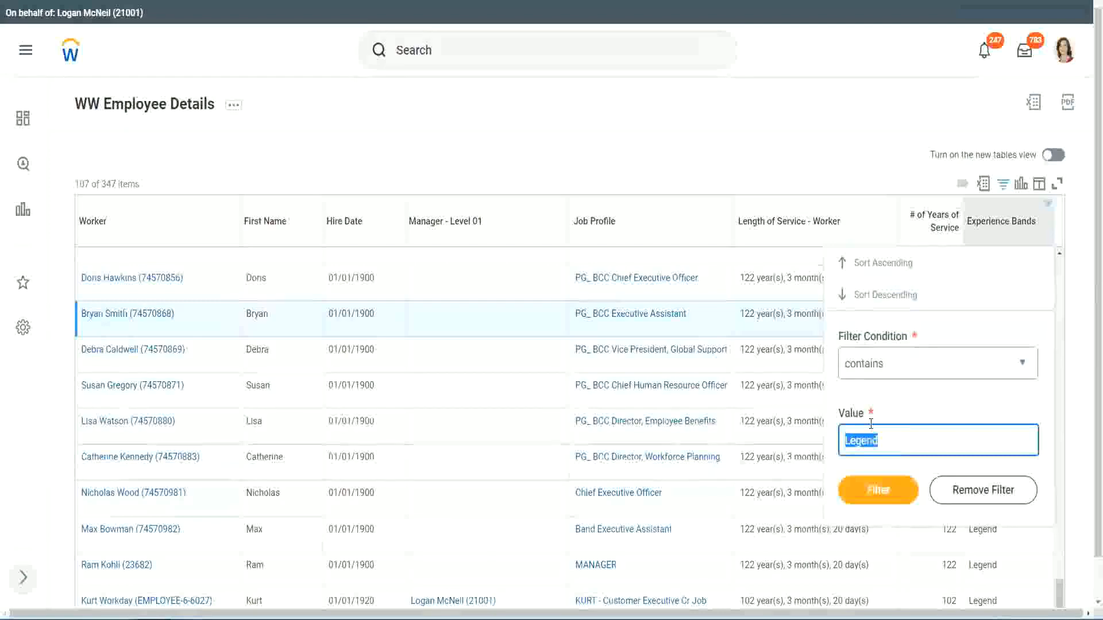
text(Ex)
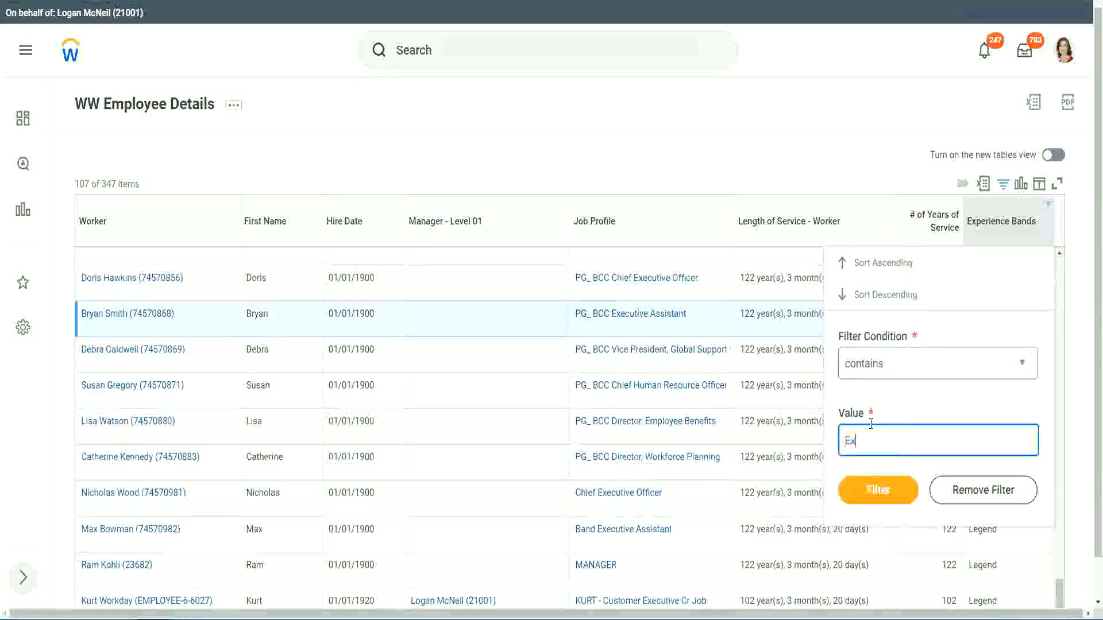
text(per)
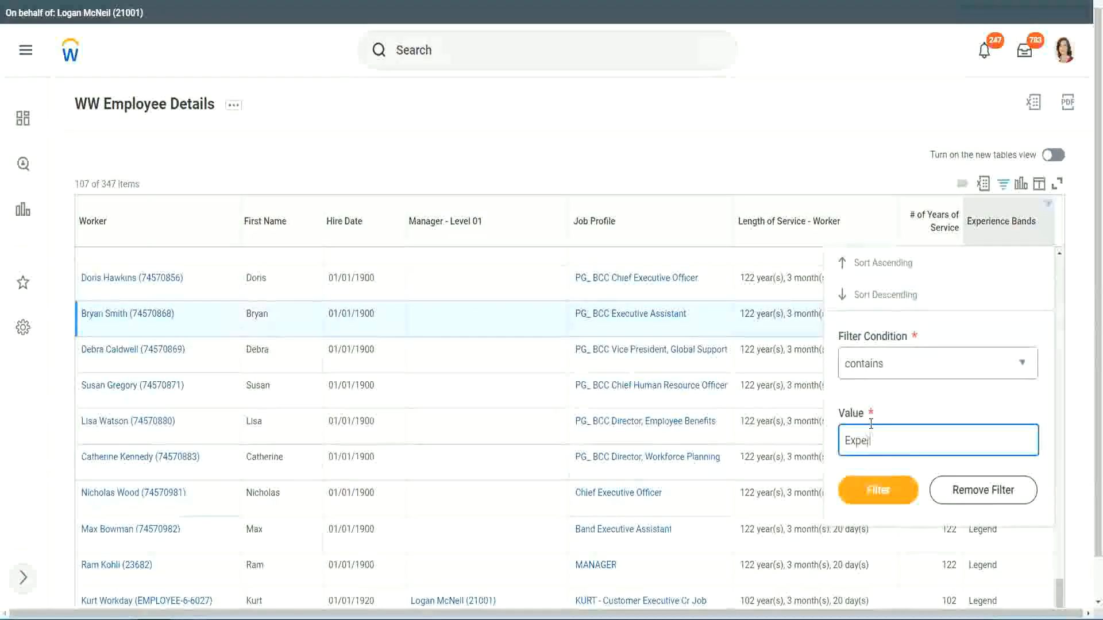
text(ienced)
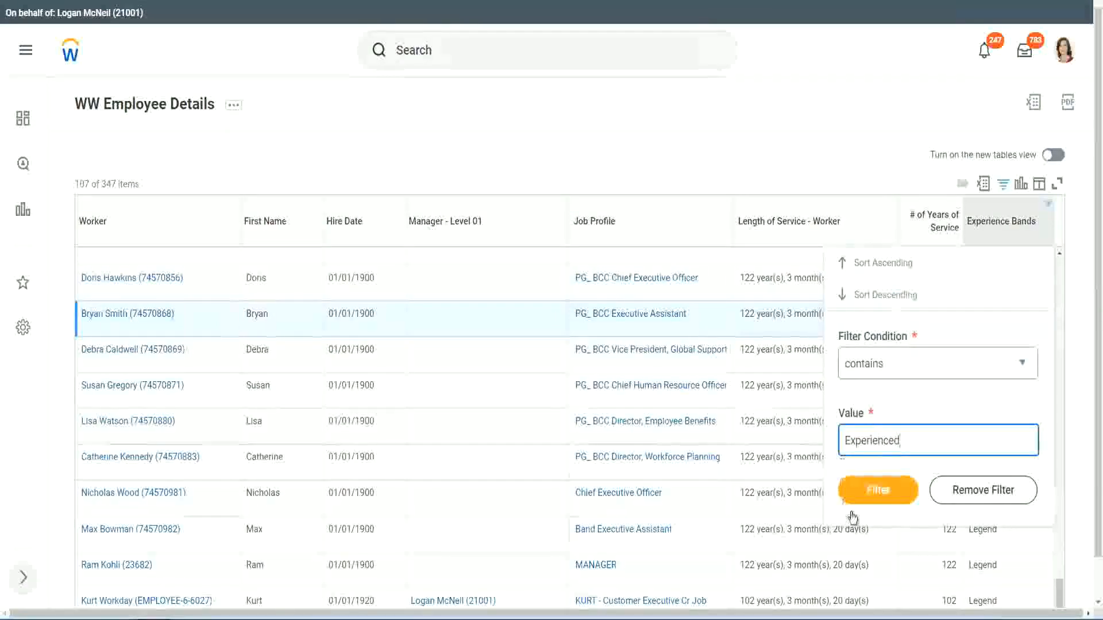
click(884, 489)
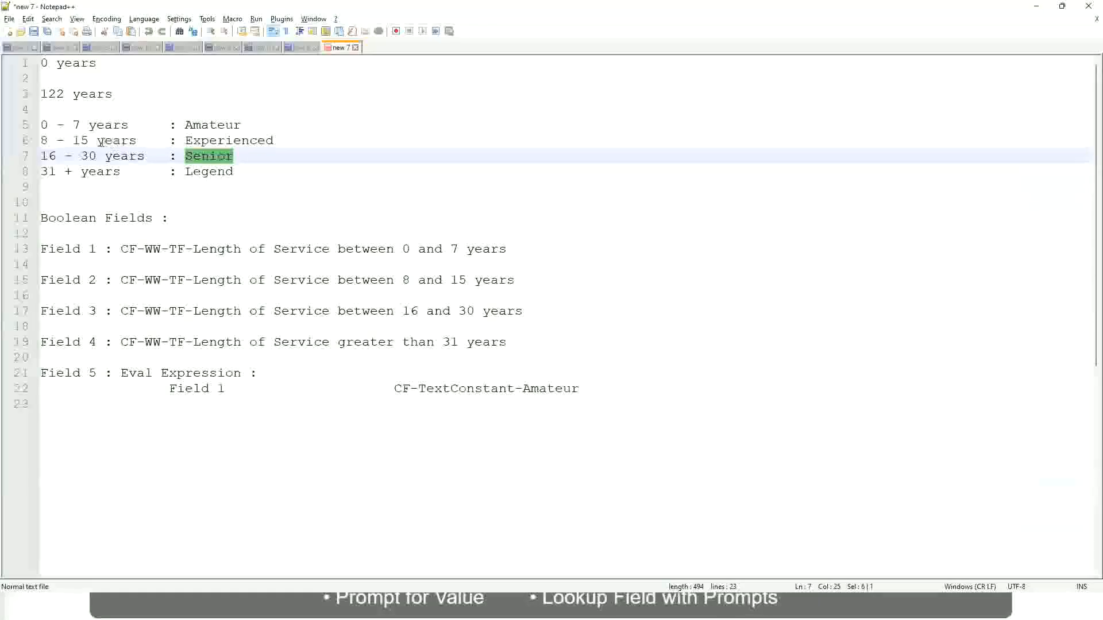
- Check the year range defined for the Experienced band in the Notepad++ notes
click(102, 142)
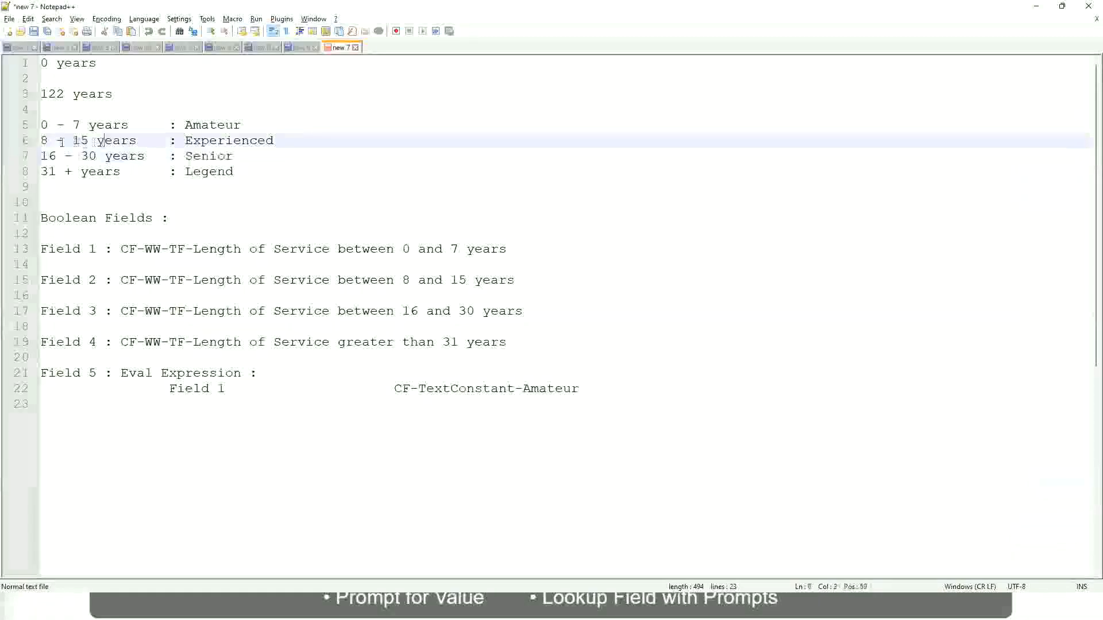
click(52, 141)
click(92, 141)
click(128, 142)
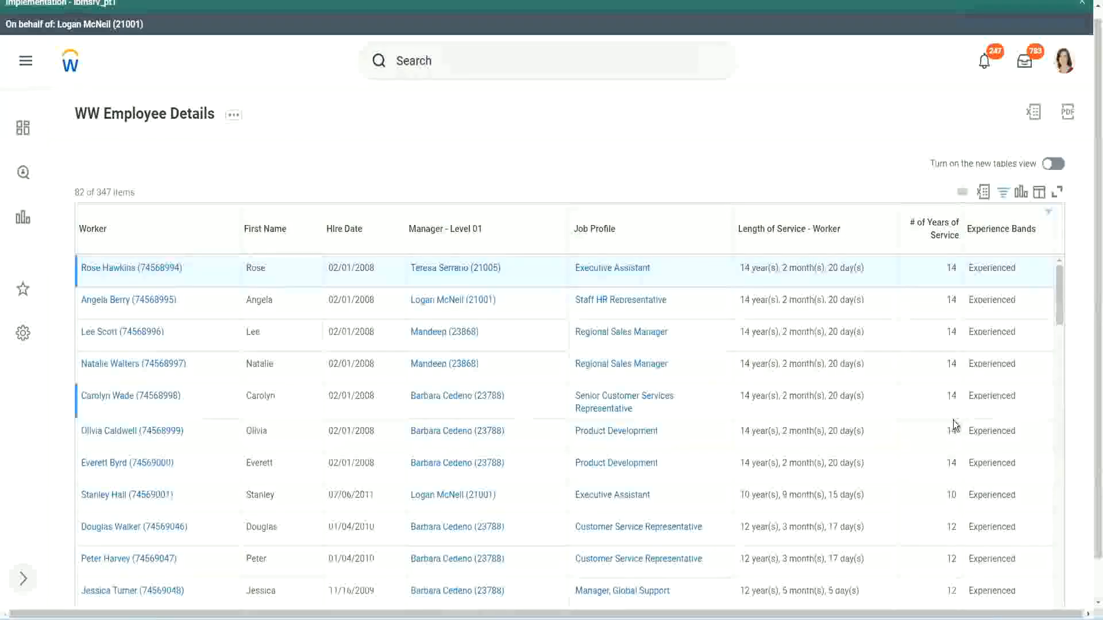
- Back in the WW Employee Details report, compare years of service with the band value across the Experienced workers
scroll(953, 423, down, 2)
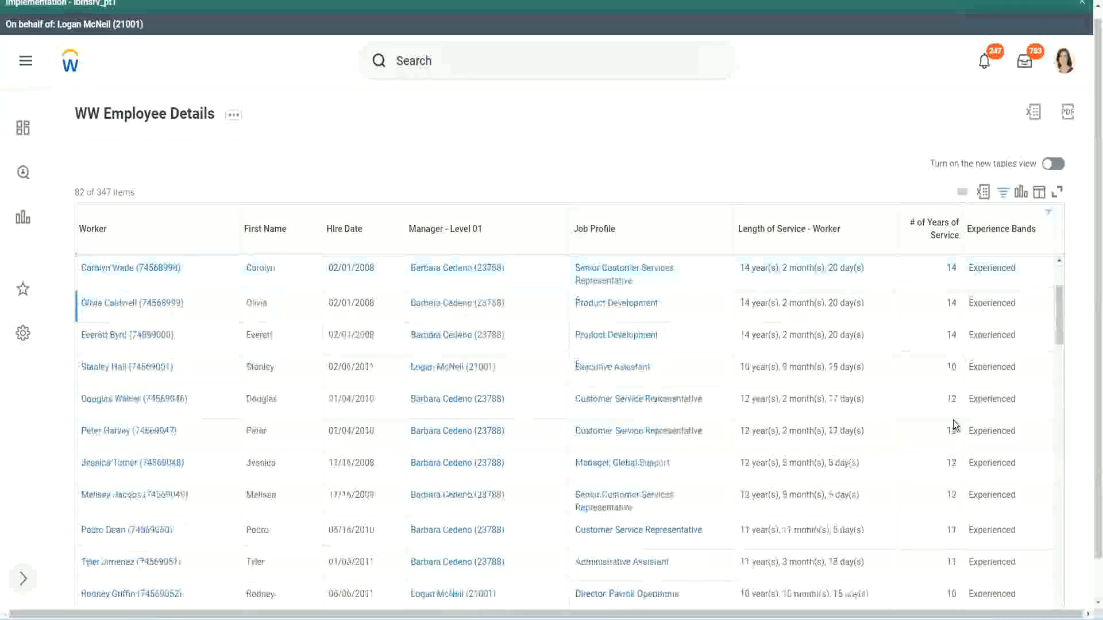
scroll(950, 419, down, 2)
double_click(948, 301)
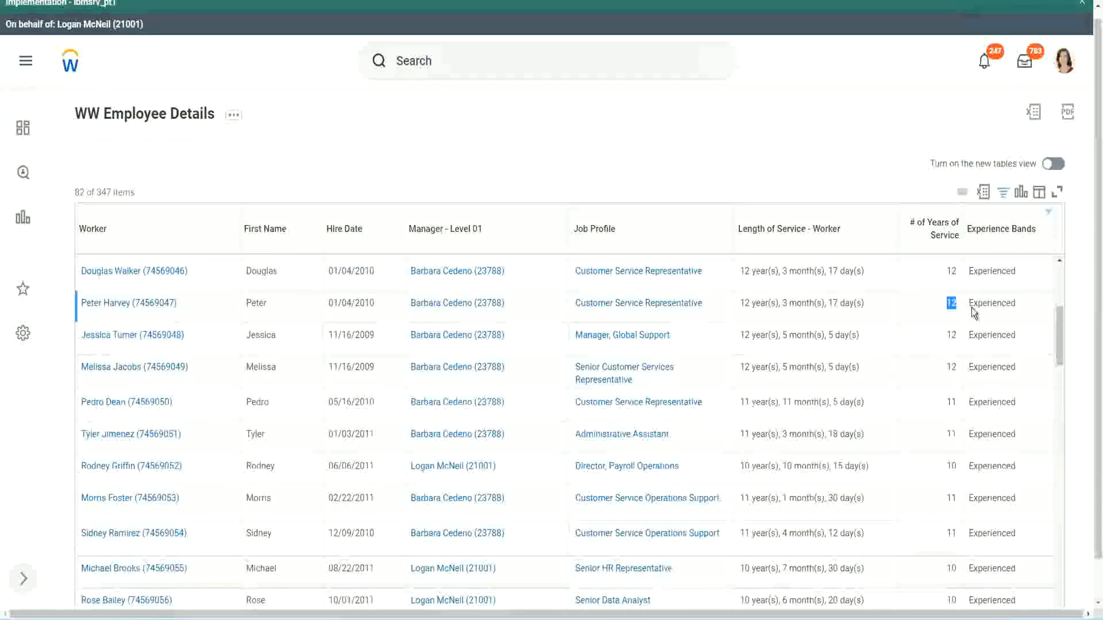
double_click(977, 303)
scroll(948, 425, down, 2)
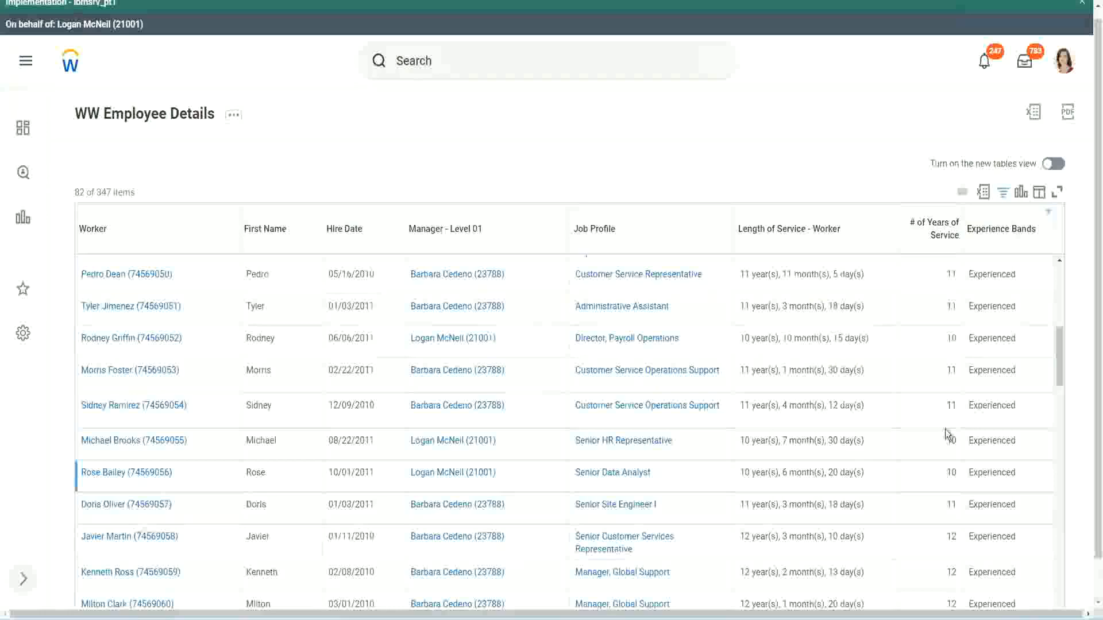
click(950, 405)
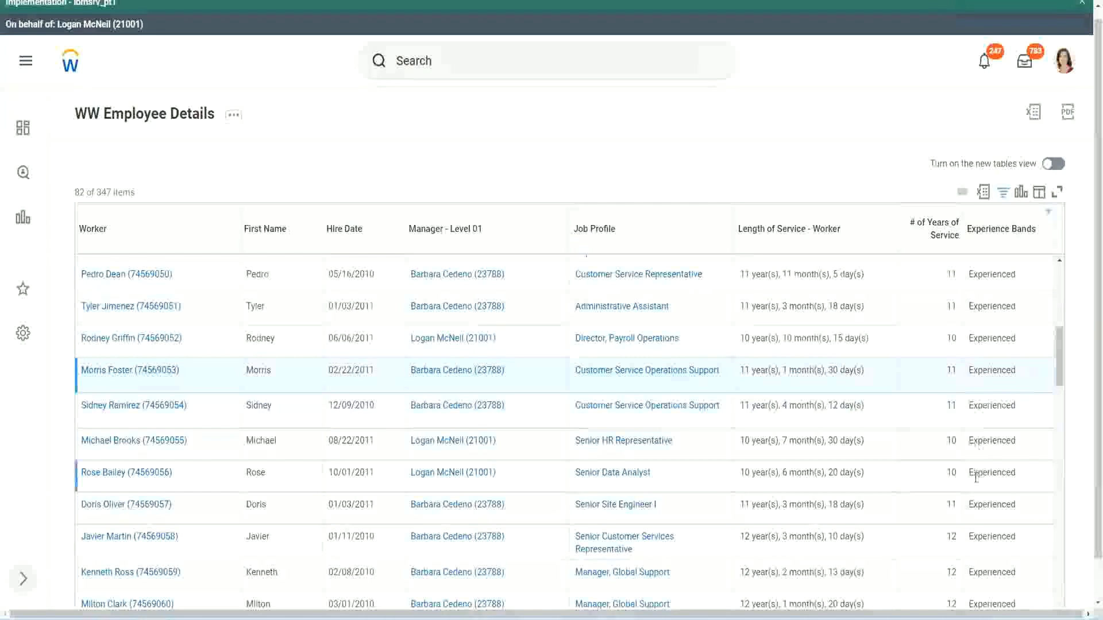
scroll(976, 477, down, 5)
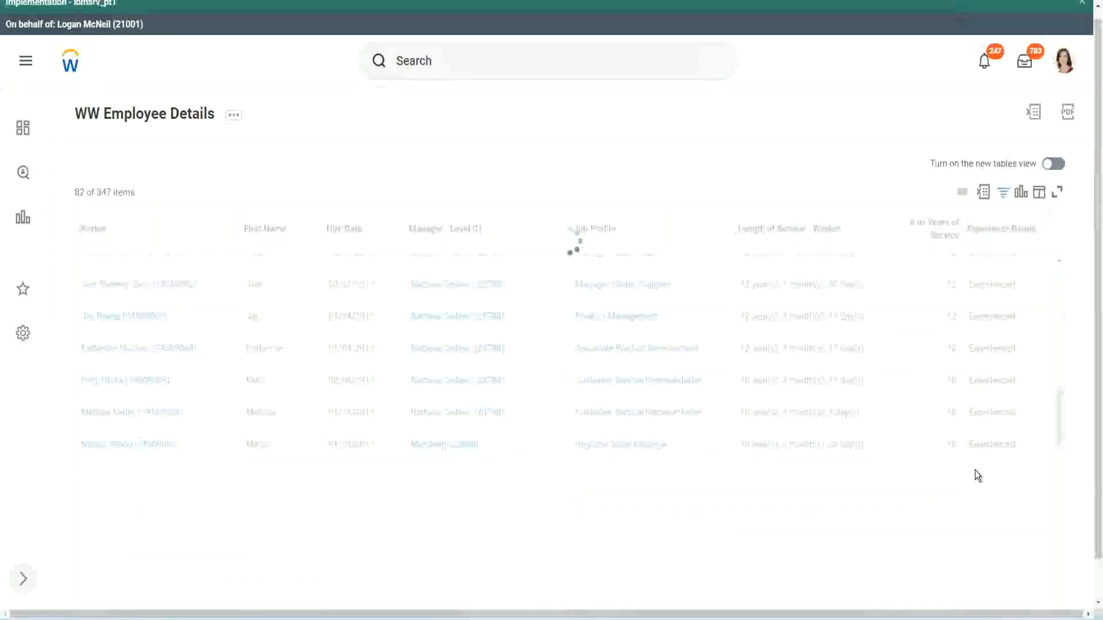